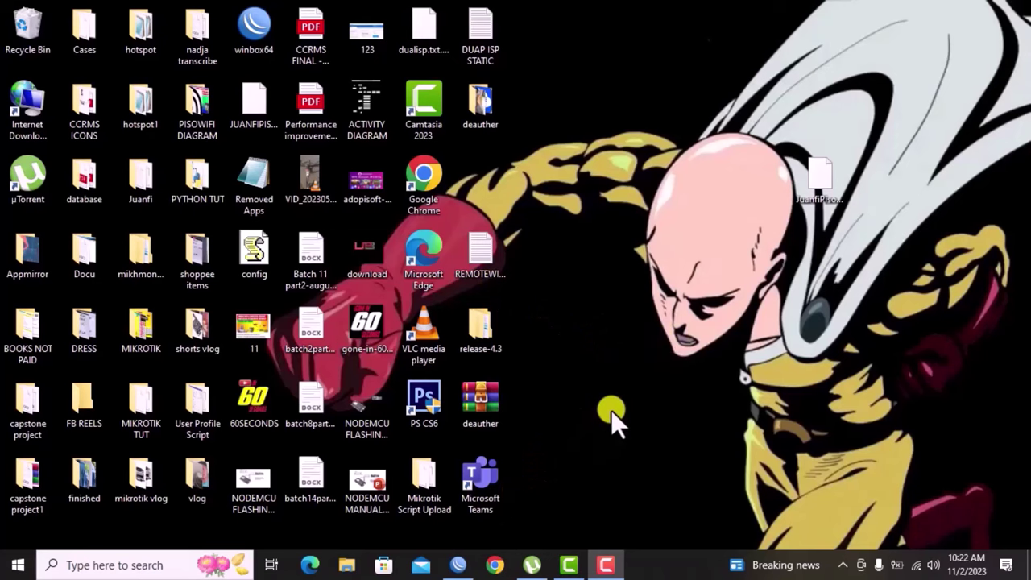
# Step: Cancel auto-connect, refresh Neighbors and connect to the hAP lite at MAC 48:A9:8A:56:89:A8
pyautogui.click(458, 564)
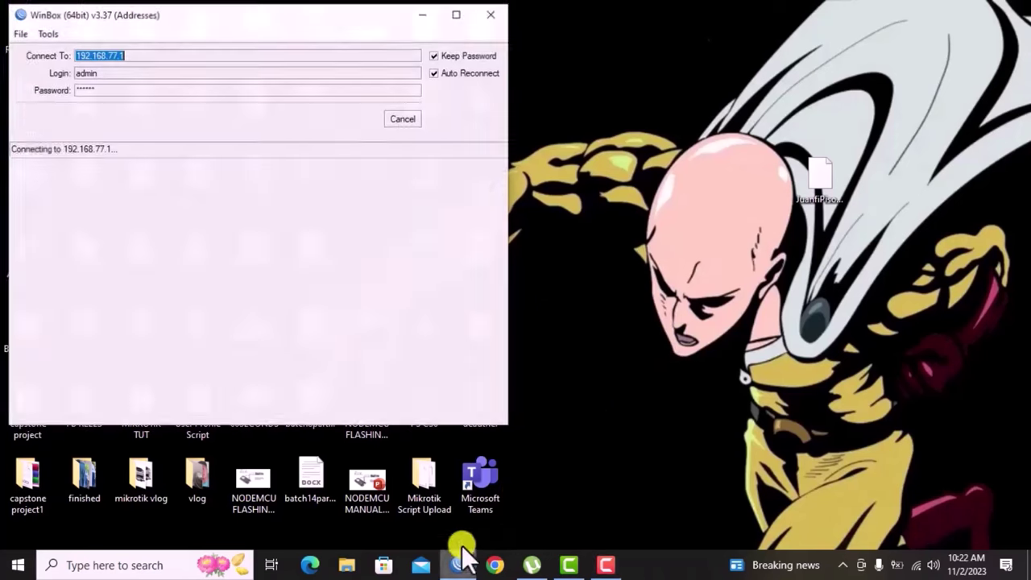
pyautogui.click(403, 115)
pyautogui.moveTo(283, 23); pyautogui.dragTo(537, 62)
pyautogui.click(308, 229)
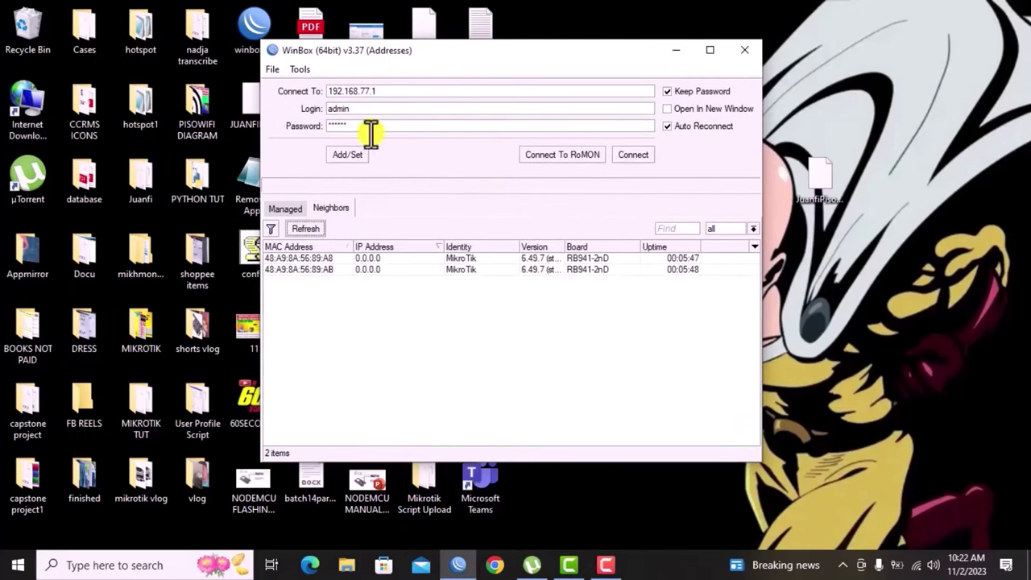
pyautogui.click(307, 230)
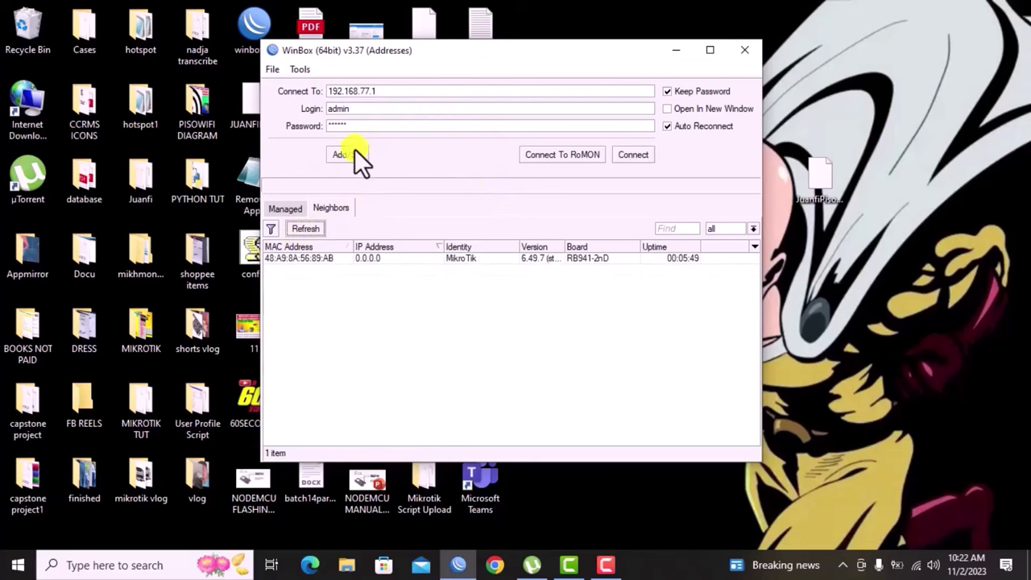
pyautogui.click(354, 153)
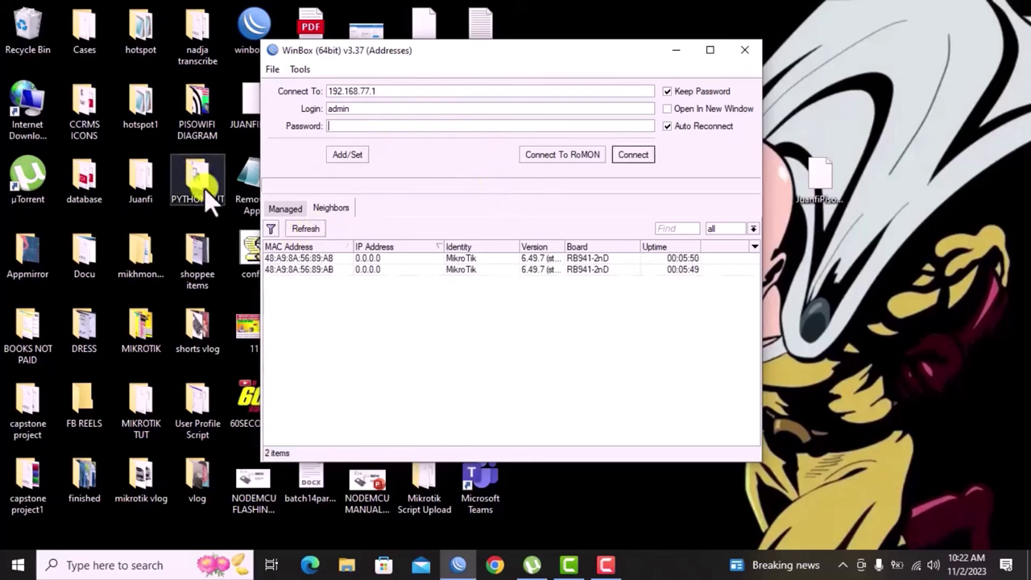
pyautogui.click(402, 258)
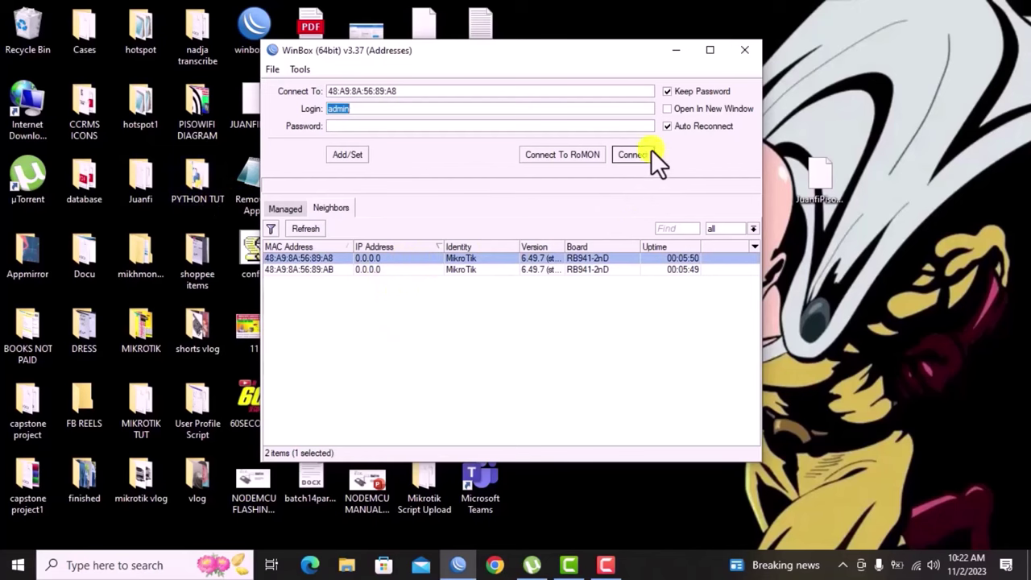
pyautogui.click(645, 153)
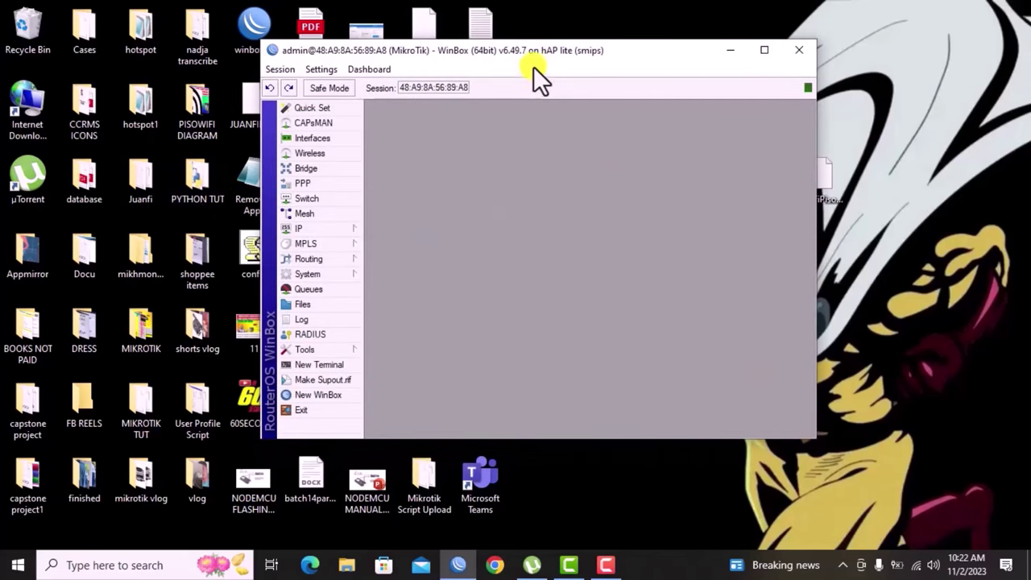
# Step: Dismiss the change-password prompt and delete the old JuanfiPisowifiHaplite.backup from the router's files
pyautogui.moveTo(536, 58); pyautogui.dragTo(475, 41)
pyautogui.click(892, 433)
pyautogui.click(818, 183)
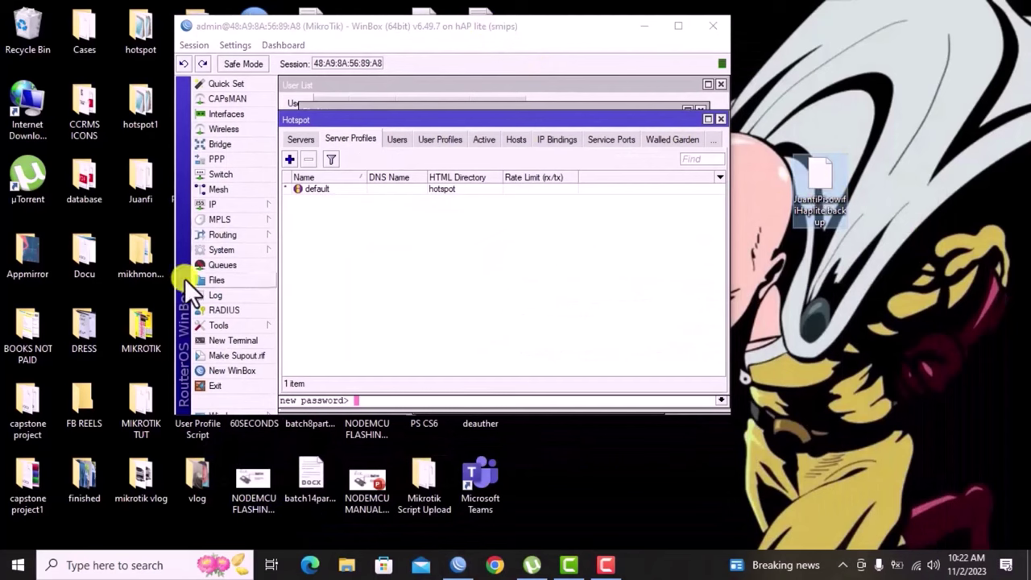
pyautogui.click(217, 280)
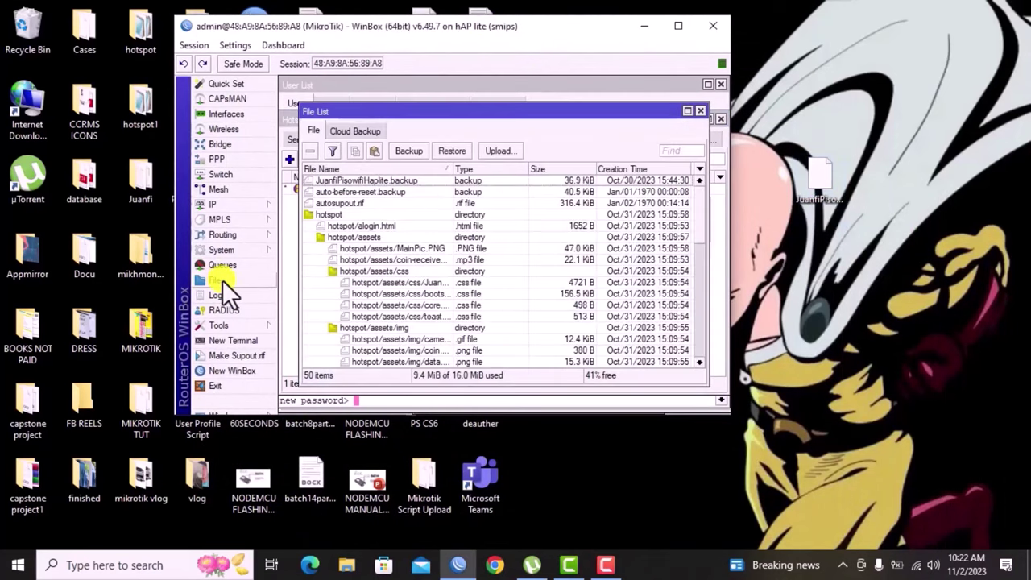
pyautogui.click(341, 182)
pyautogui.click(309, 152)
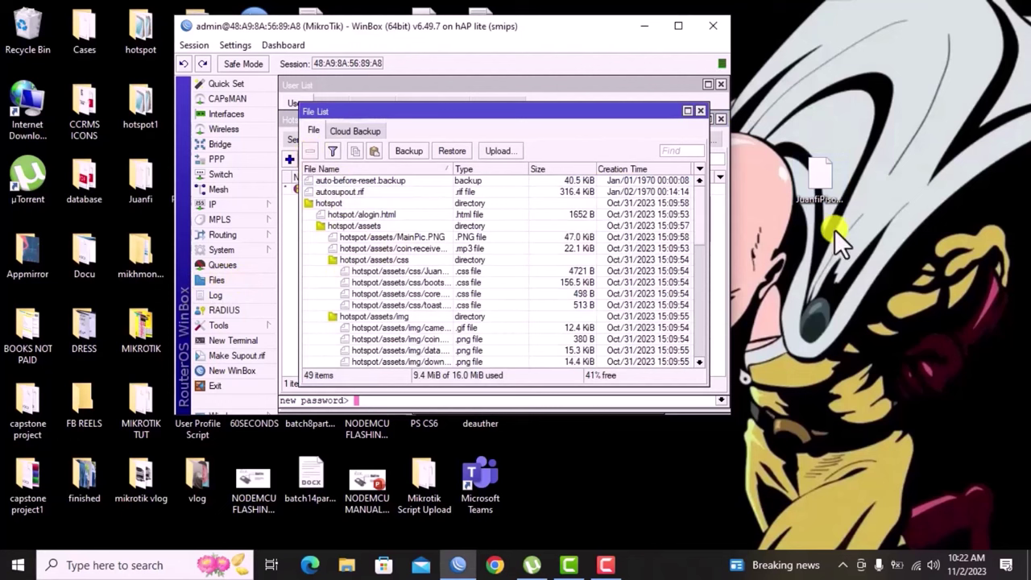
# Step: Upload JuanfiPisowifiHaplite.backup from the desktop into the router's File List and select it
pyautogui.moveTo(822, 183); pyautogui.dragTo(325, 182)
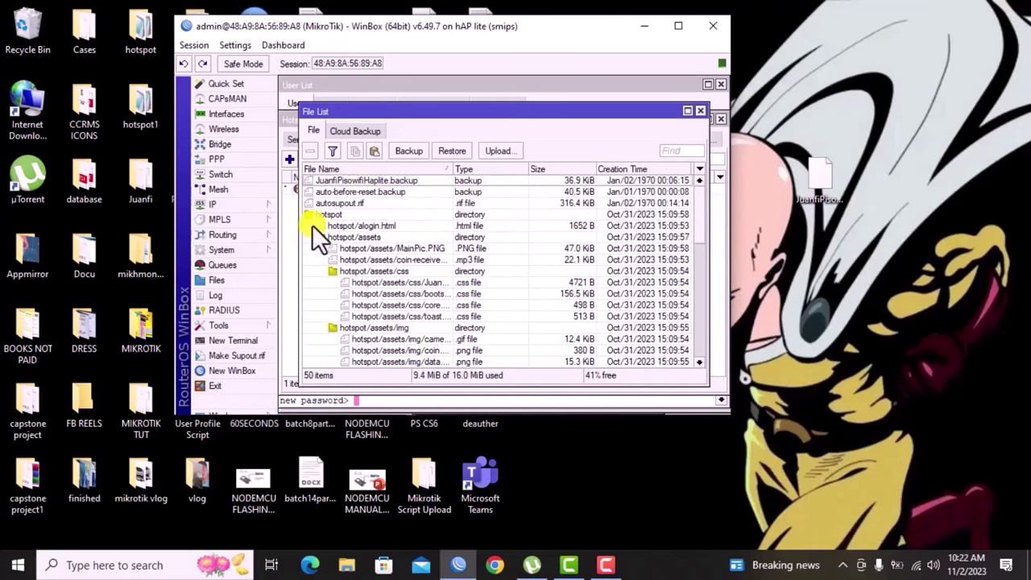
pyautogui.click(351, 180)
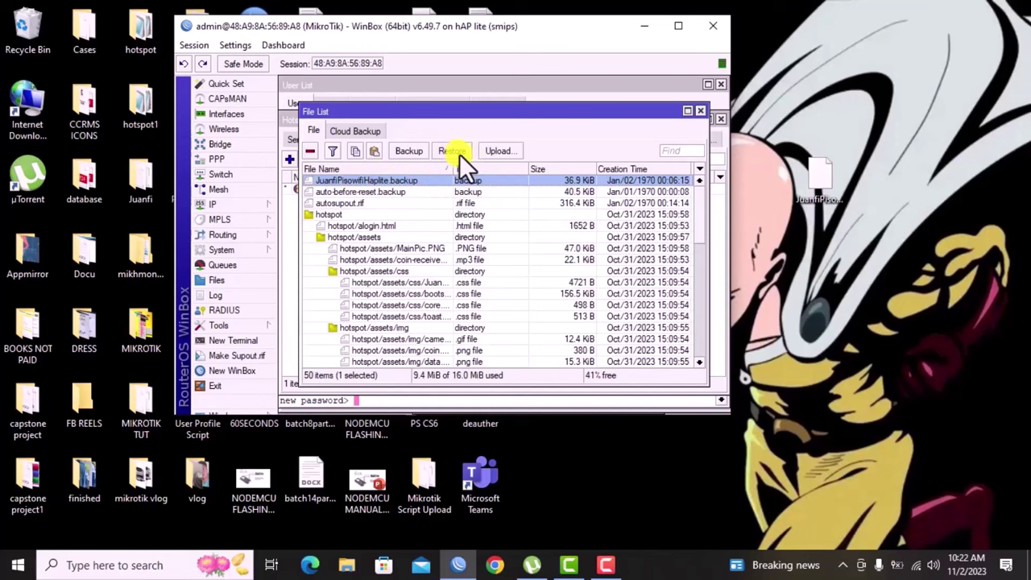
pyautogui.click(242, 112)
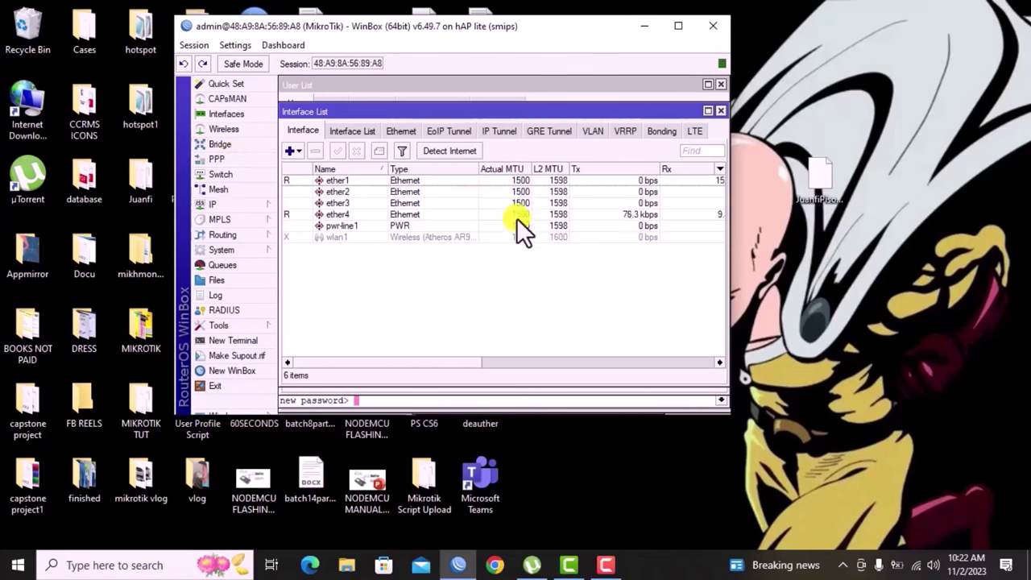
pyautogui.click(244, 282)
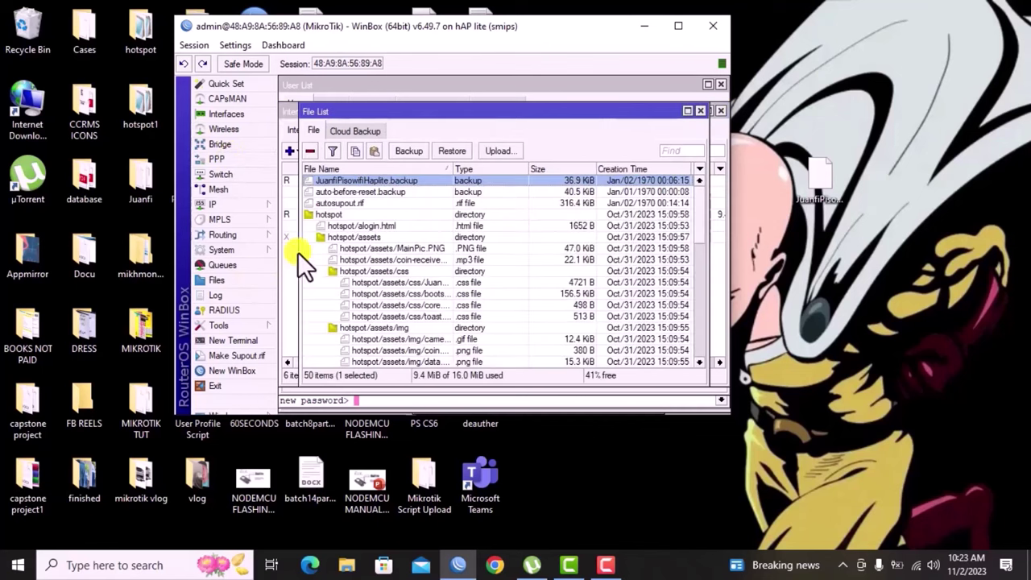
# Step: Restore the router from JuanfiPisowifiHaplite.backup and confirm the reboot
pyautogui.click(452, 150)
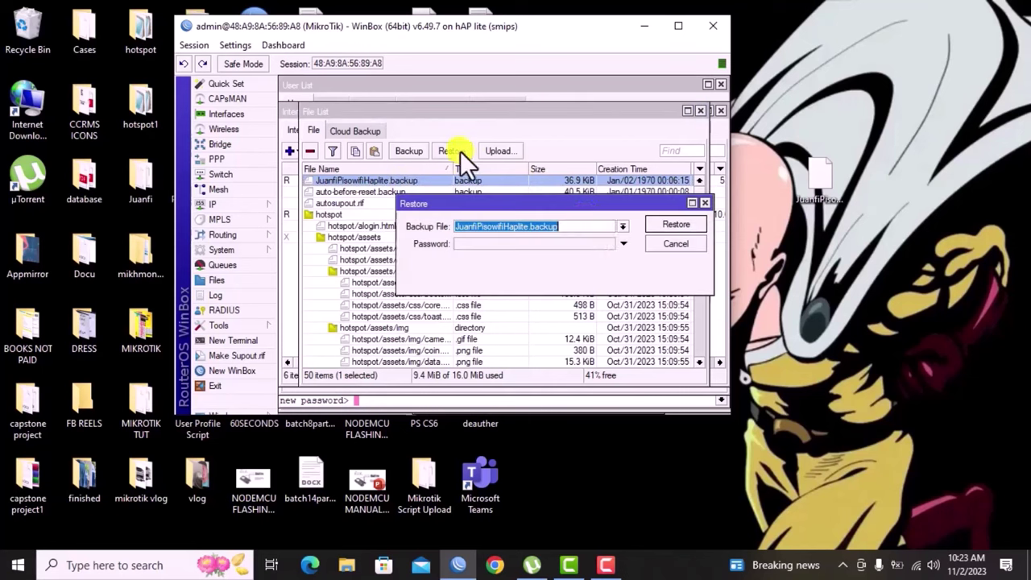
pyautogui.click(676, 224)
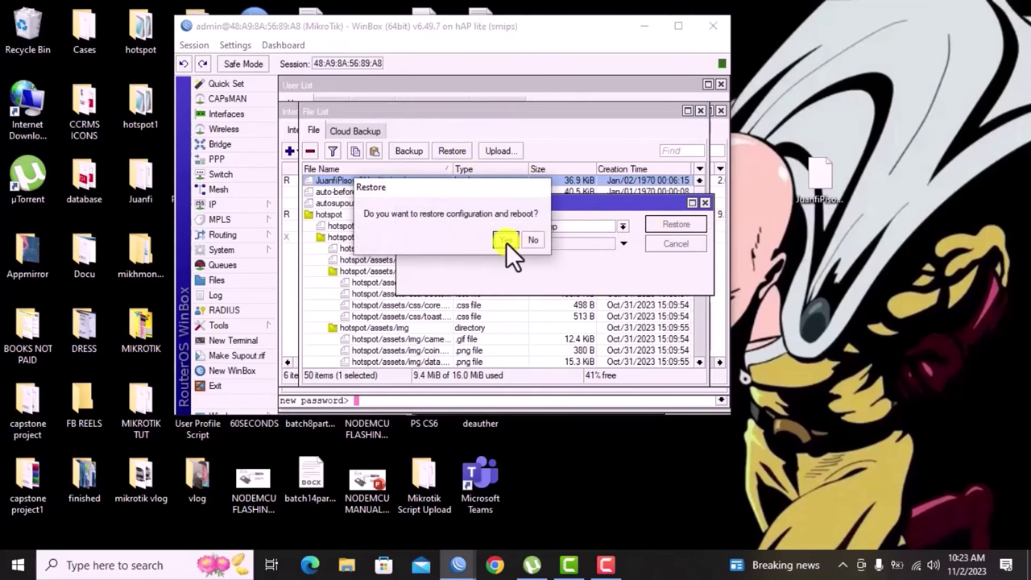
pyautogui.click(505, 240)
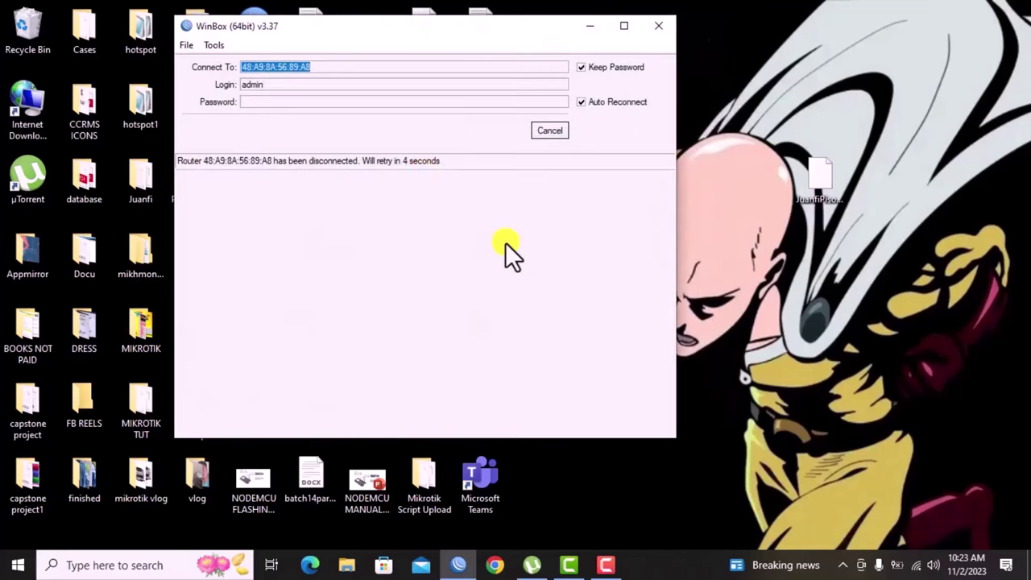
# Step: Reconnect to the rebooted router at 192.168.77.1 using the restored configuration's password
pyautogui.click(557, 131)
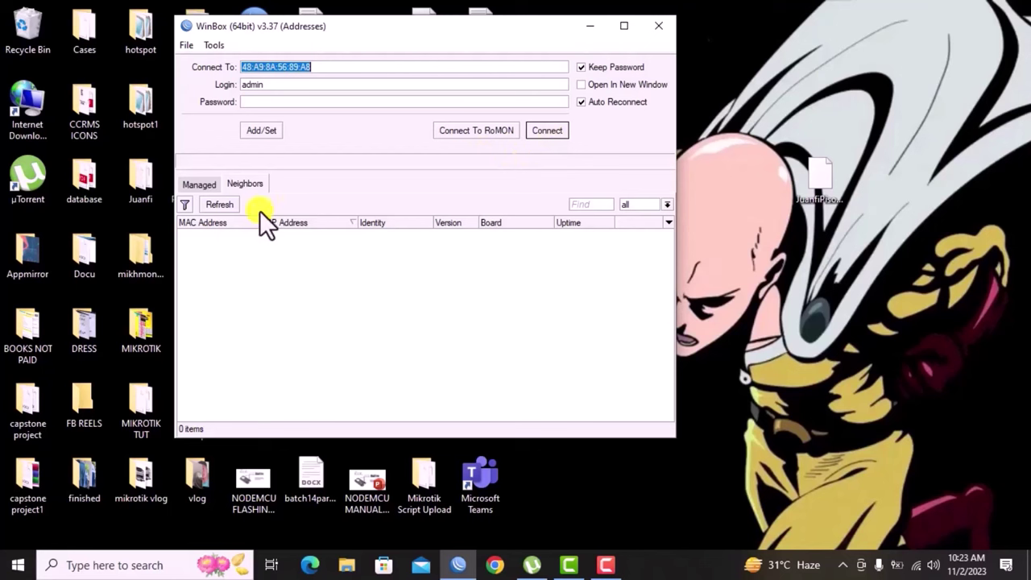
pyautogui.click(221, 205)
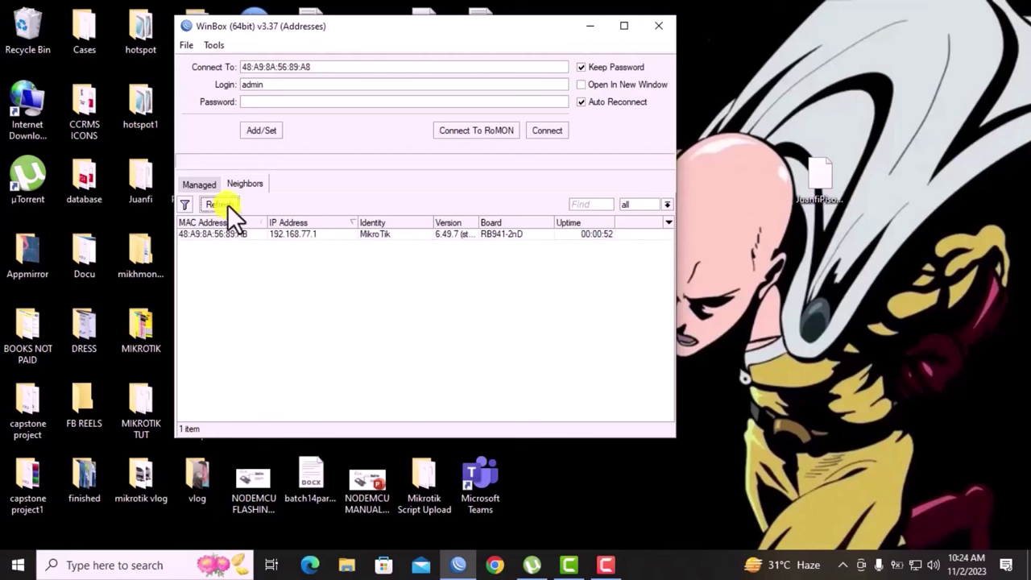
pyautogui.click(282, 236)
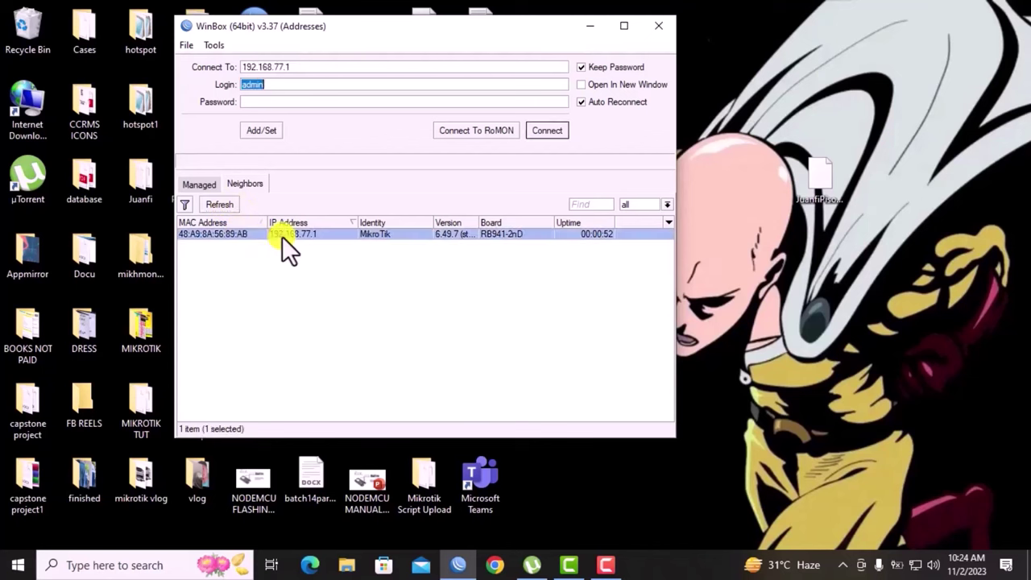
pyautogui.click(284, 101)
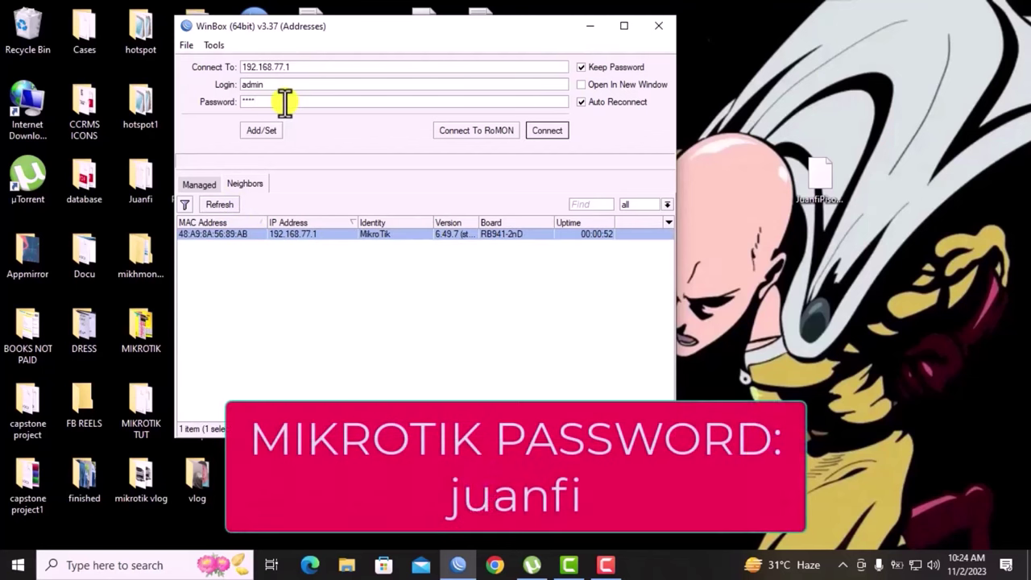
pyautogui.press('Return')
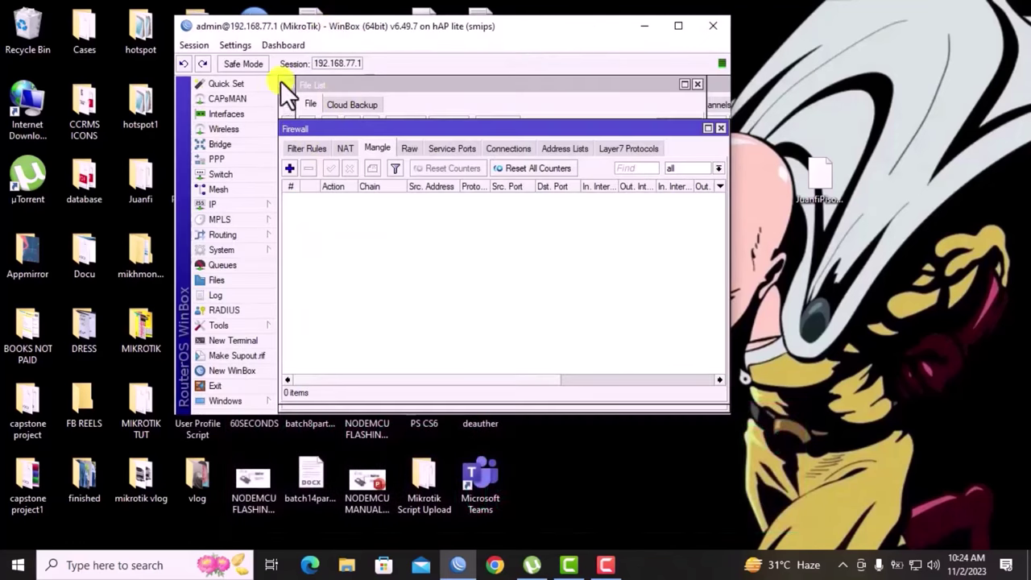
# Step: Check the wlan1 interface settings in the Wireless Tables window
pyautogui.click(236, 113)
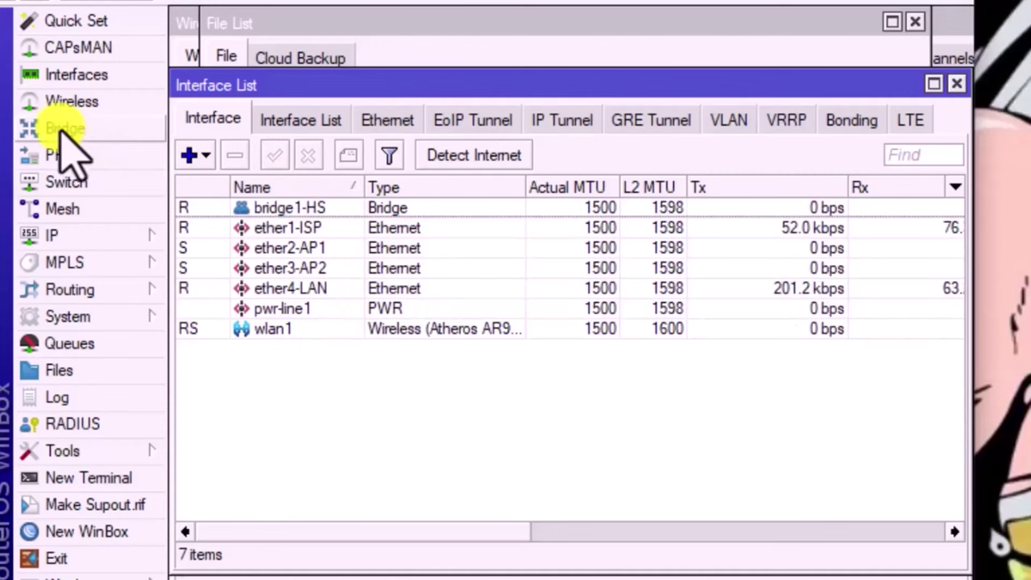
pyautogui.click(73, 103)
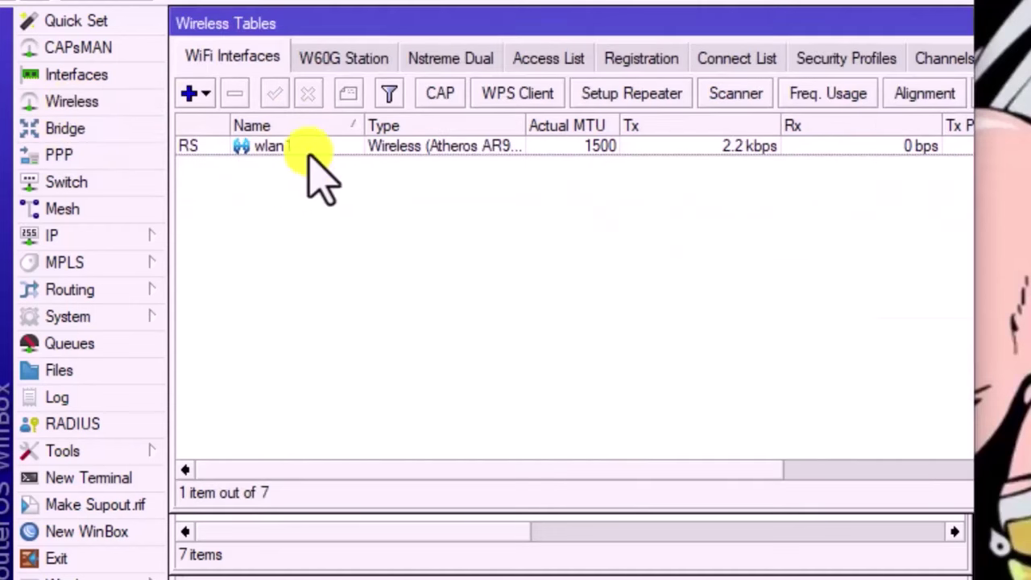
pyautogui.doubleClick(463, 149)
pyautogui.click(853, 63)
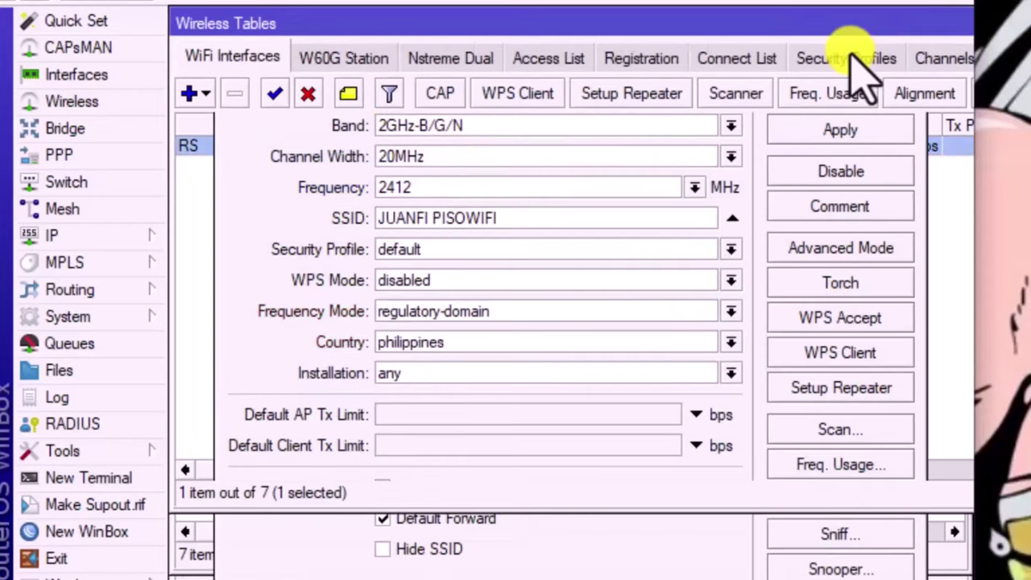
pyautogui.click(87, 261)
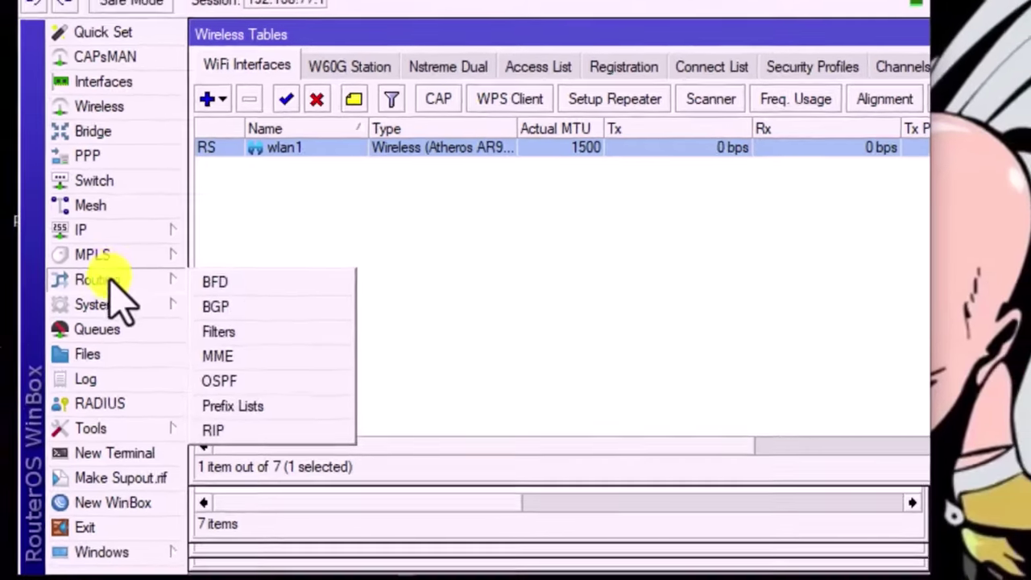
pyautogui.moveTo(68, 317)
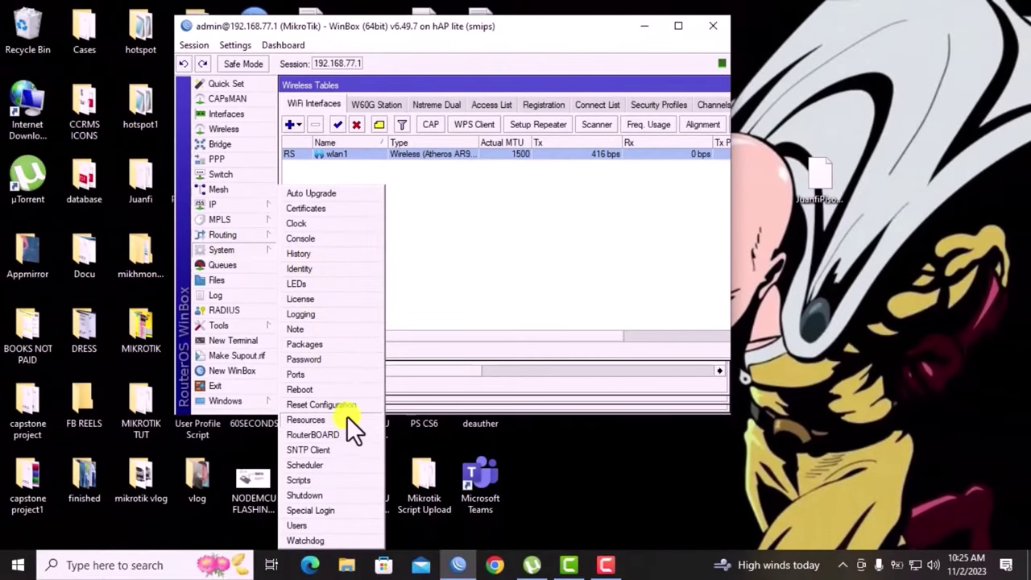
# Step: Maximize WinBox, widen the Scheduler's Name column and review the reboot, Nodemcu and uptime jobs
pyautogui.doubleClick(448, 25)
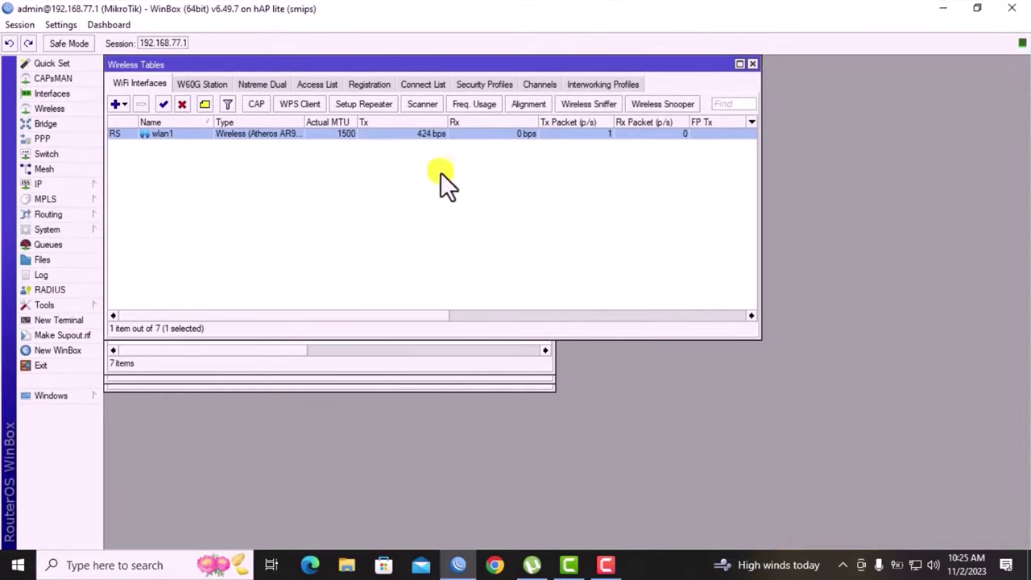
pyautogui.moveTo(51, 229)
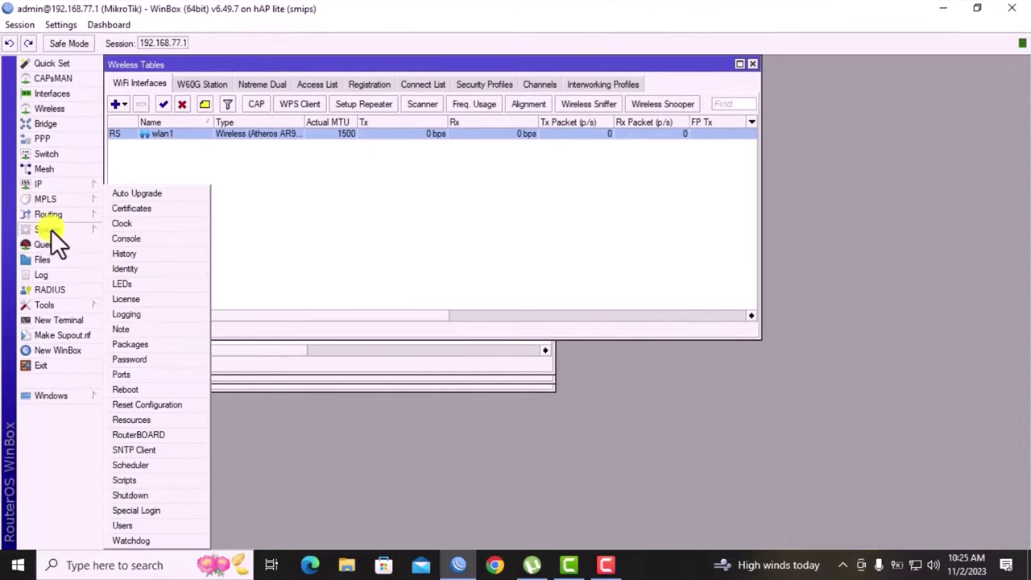
pyautogui.click(151, 466)
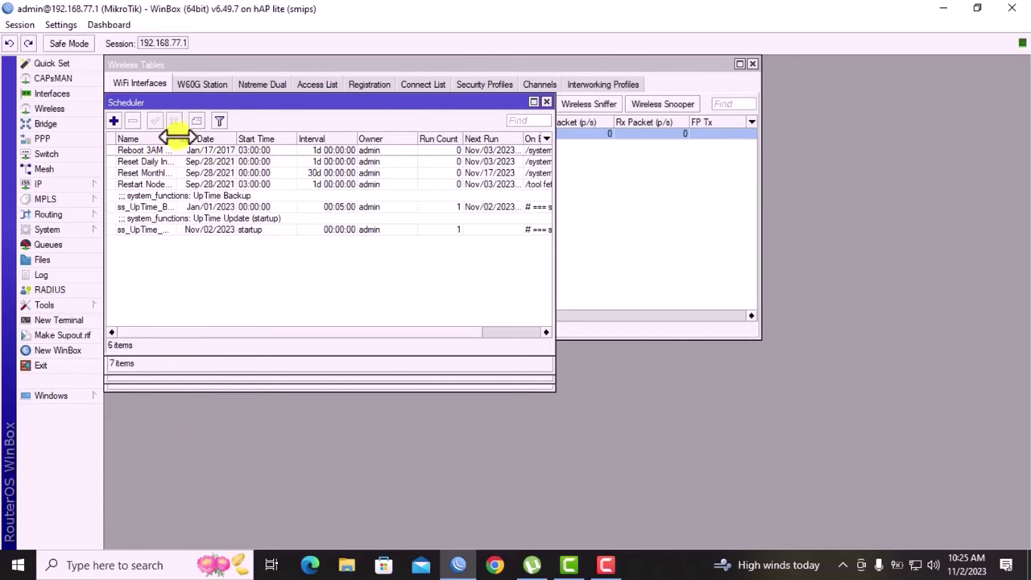
pyautogui.moveTo(184, 138); pyautogui.dragTo(256, 138)
pyautogui.click(175, 150)
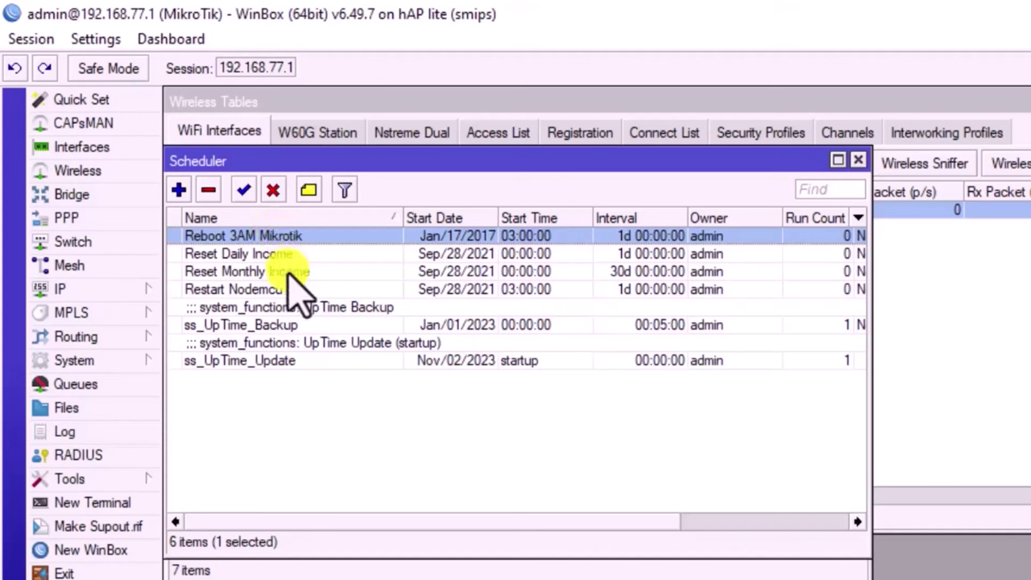
pyautogui.click(263, 290)
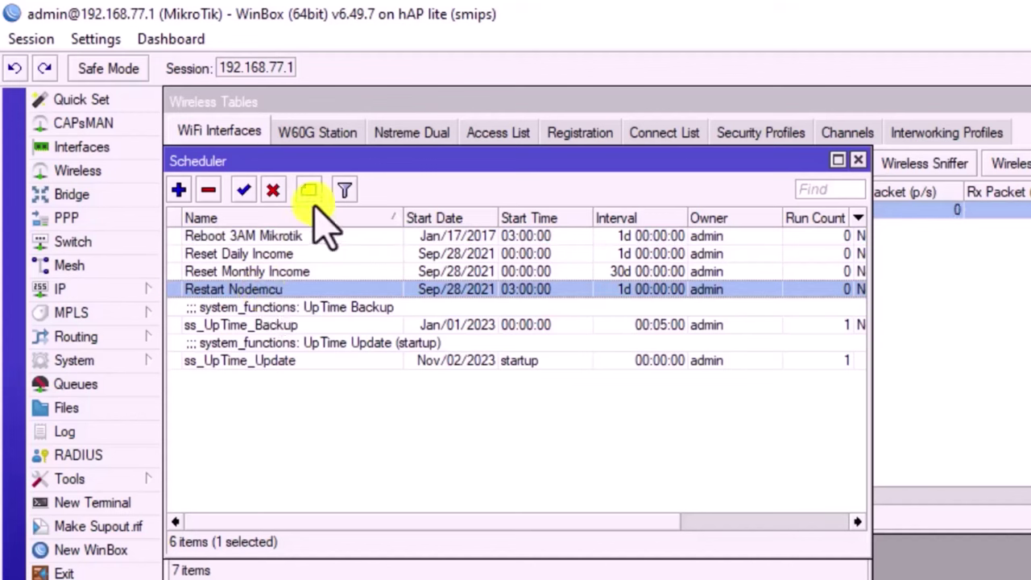
pyautogui.click(274, 326)
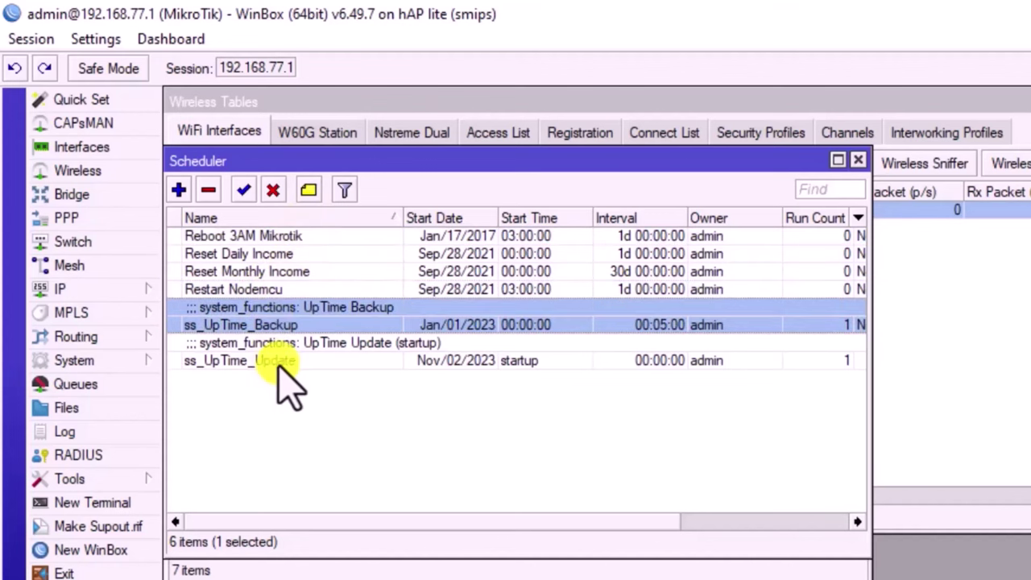
pyautogui.click(282, 355)
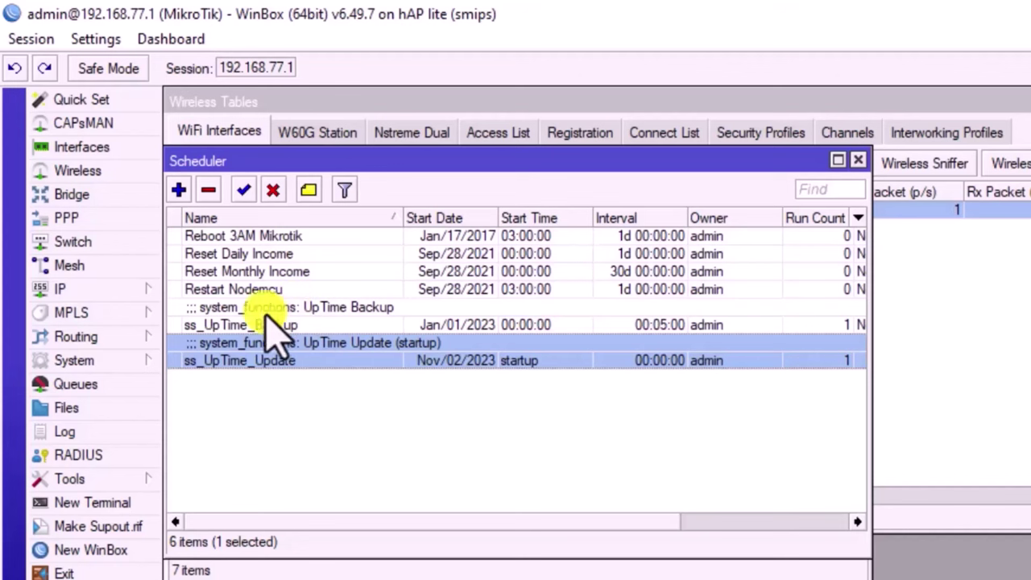
# Step: Review the Reset Daily Income and Reset Monthly Income jobs, then open IP > Hotspot
pyautogui.click(268, 252)
pyautogui.click(272, 271)
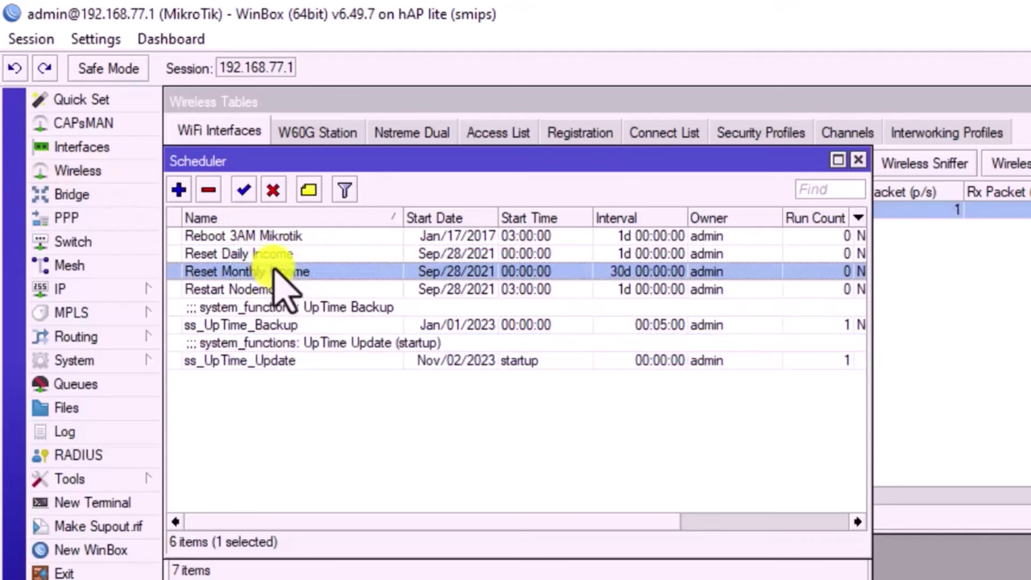
pyautogui.click(281, 251)
pyautogui.click(288, 271)
pyautogui.click(645, 435)
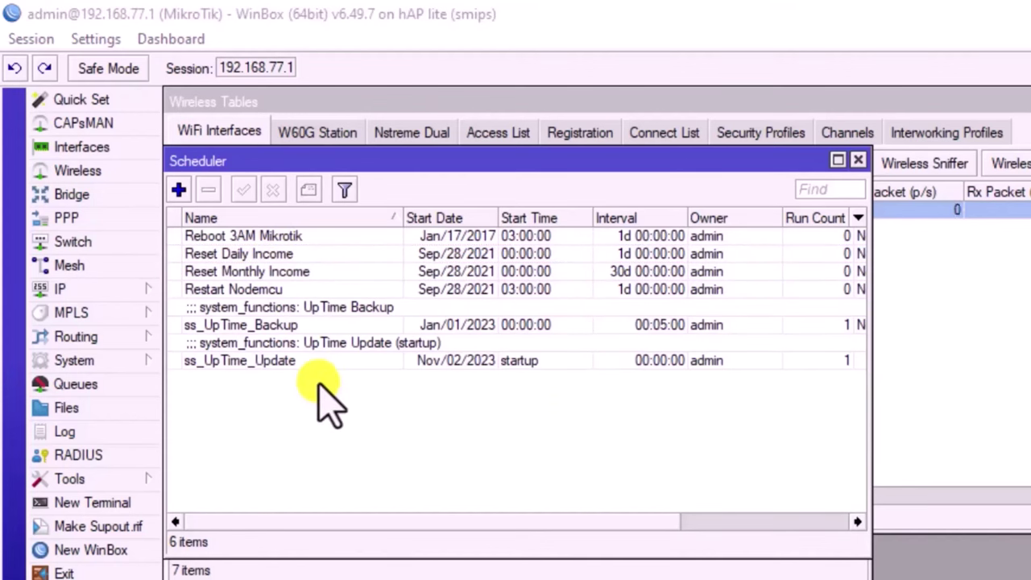
pyautogui.click(81, 294)
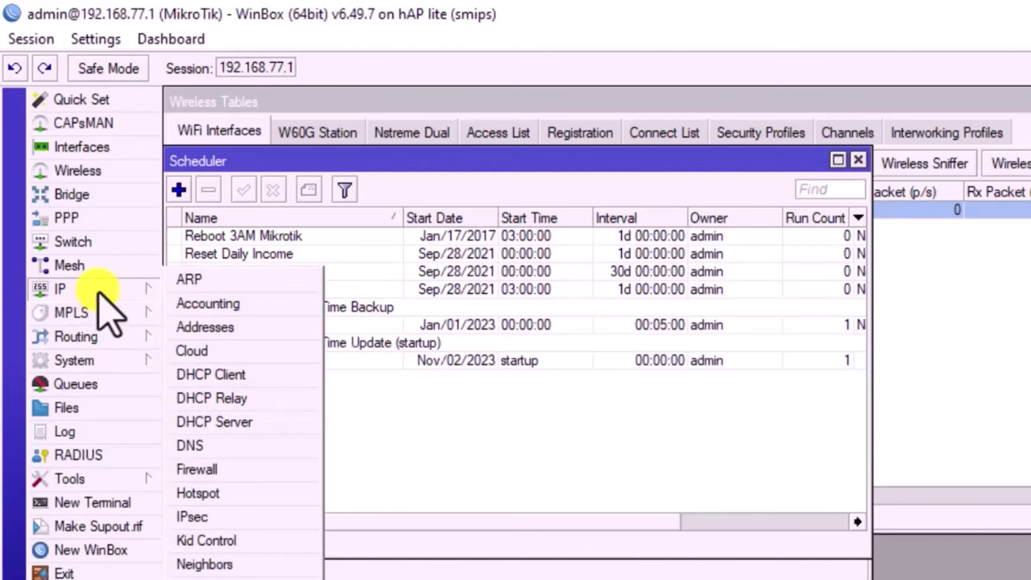
pyautogui.click(263, 491)
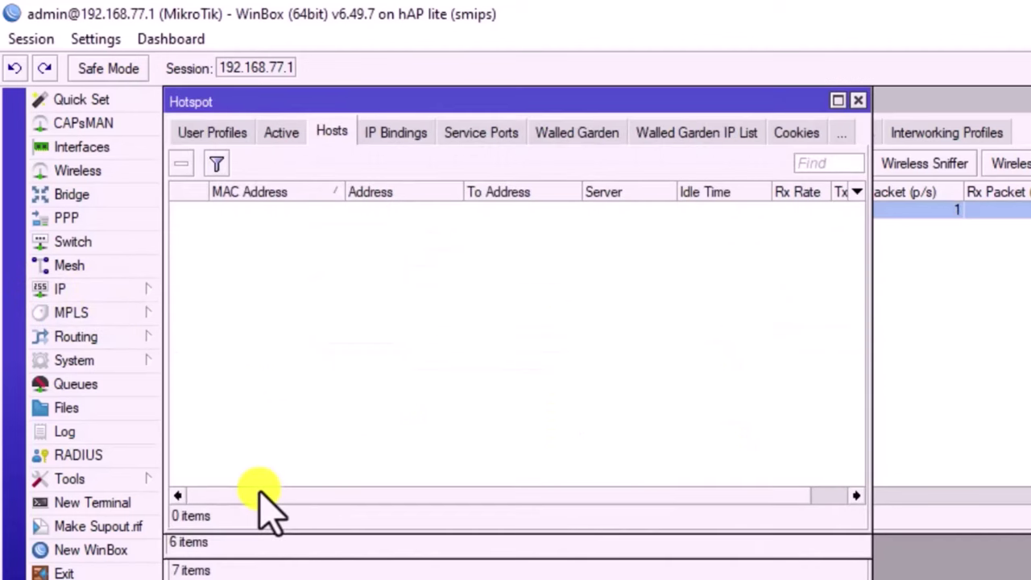
# Step: Browse the Hotspot tabs to the Walled Garden IP List and open its accept rule
pyautogui.click(286, 133)
pyautogui.click(211, 133)
pyautogui.click(206, 135)
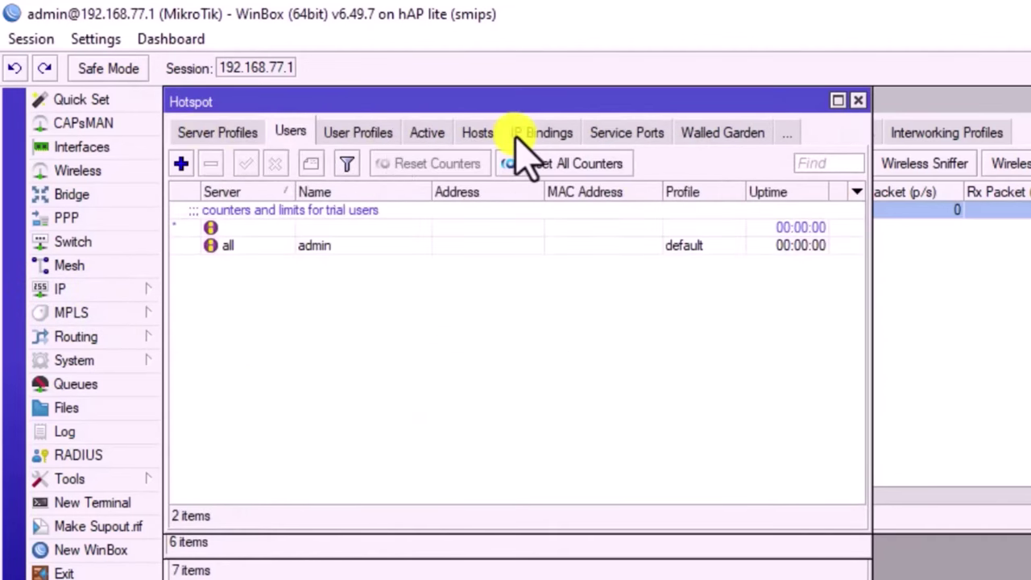
pyautogui.click(731, 133)
pyautogui.click(731, 135)
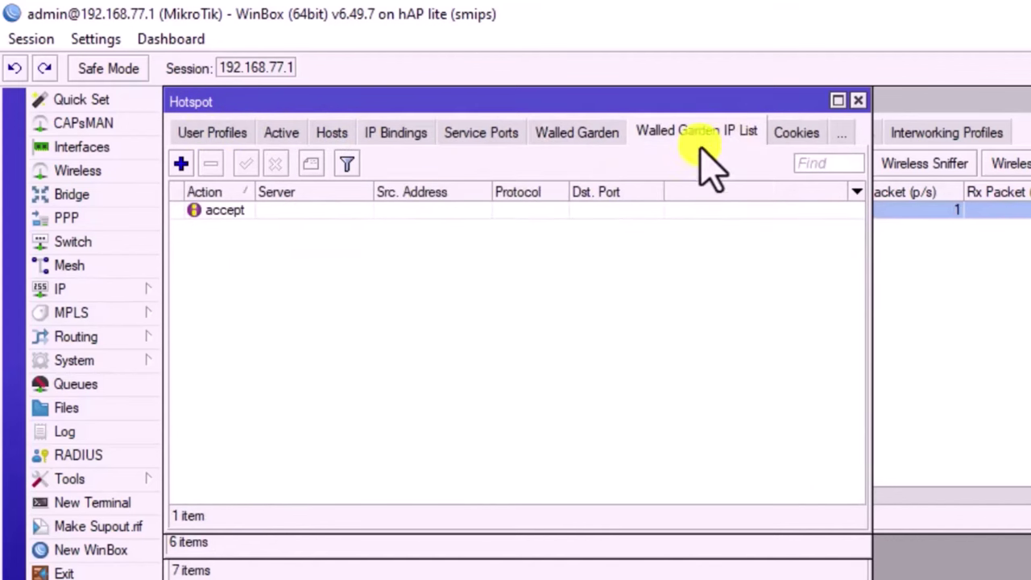
pyautogui.doubleClick(333, 212)
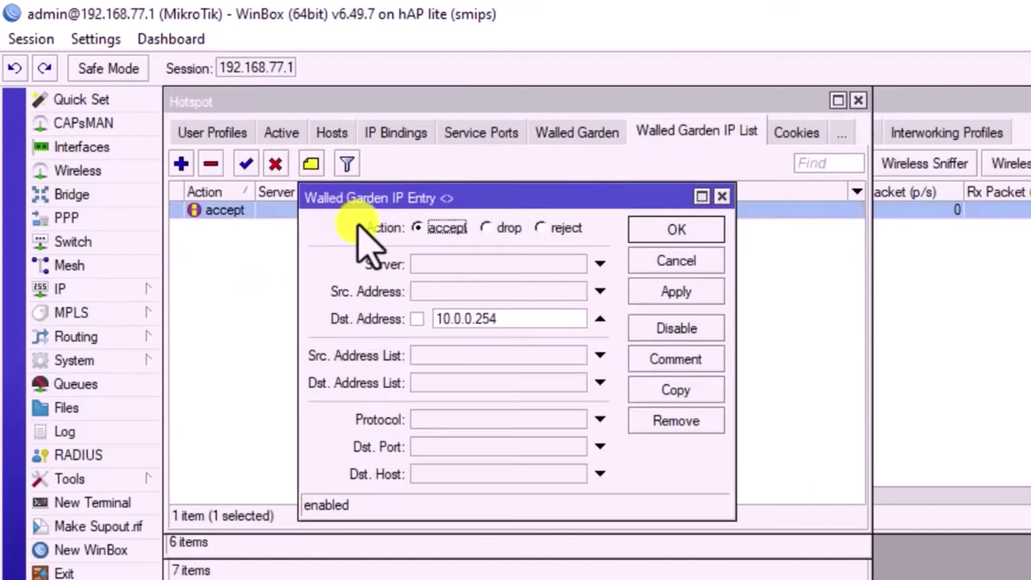
# Step: Inspect the accept rule's destination address, 10.0.0.254
pyautogui.moveTo(546, 315); pyautogui.dragTo(395, 318)
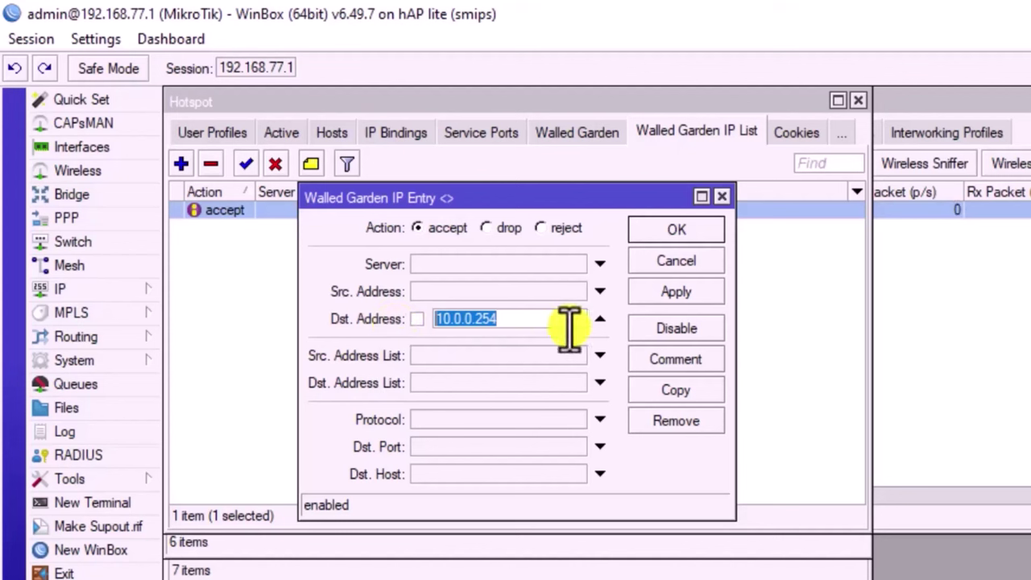
pyautogui.click(507, 318)
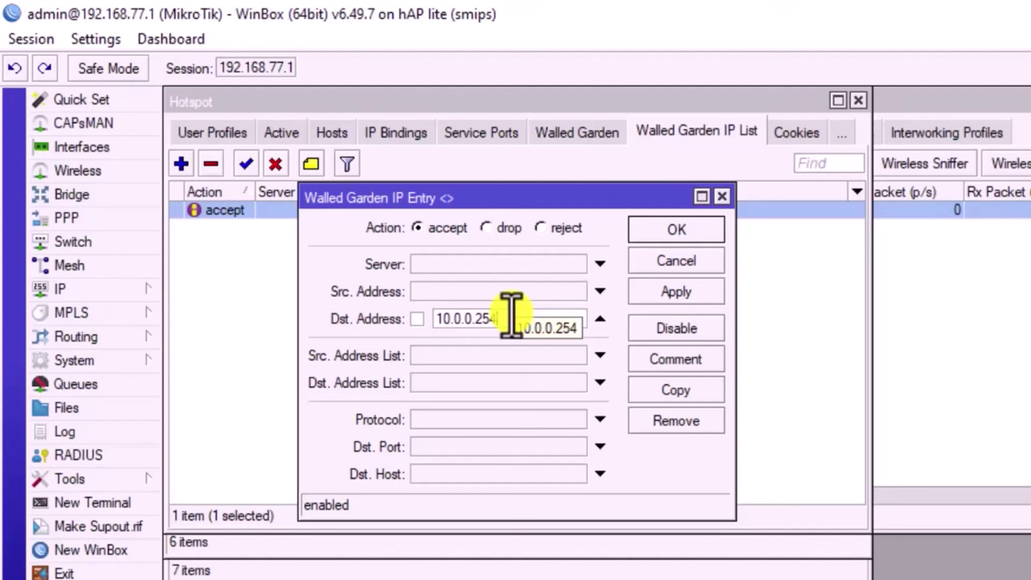
pyautogui.doubleClick(510, 319)
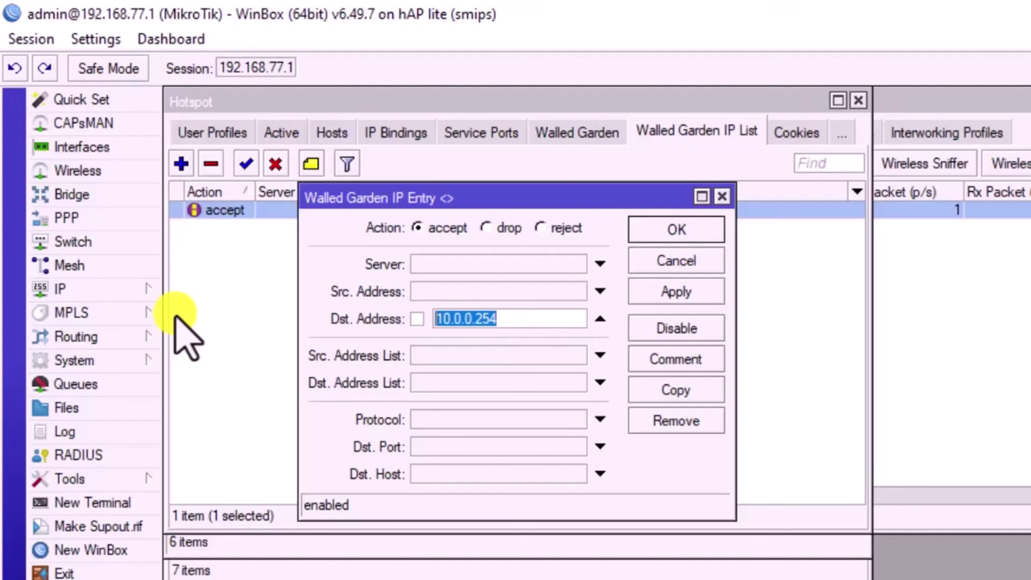
pyautogui.click(505, 320)
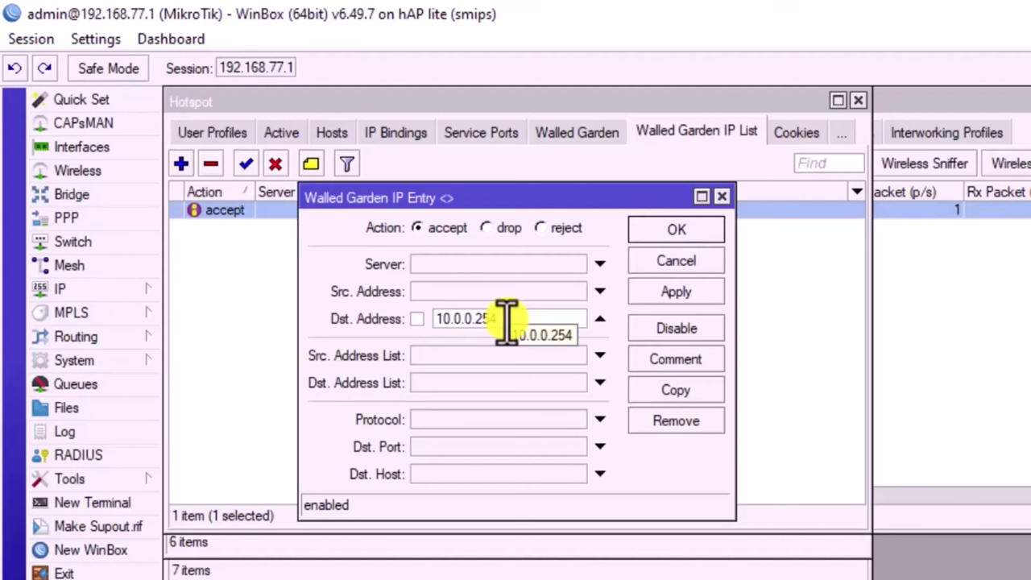
pyautogui.moveTo(506, 320); pyautogui.dragTo(231, 322)
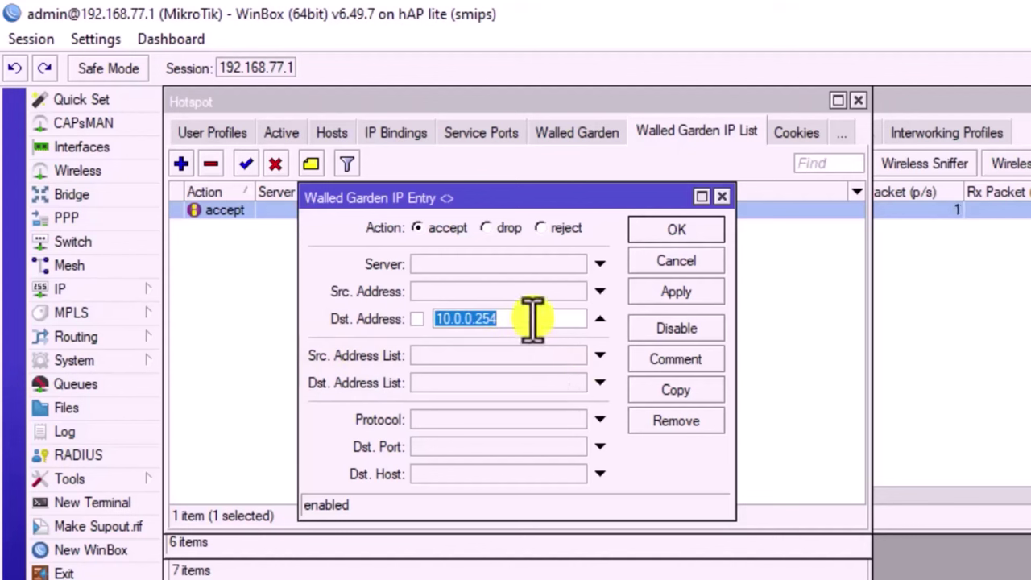
pyautogui.moveTo(531, 320); pyautogui.dragTo(475, 320)
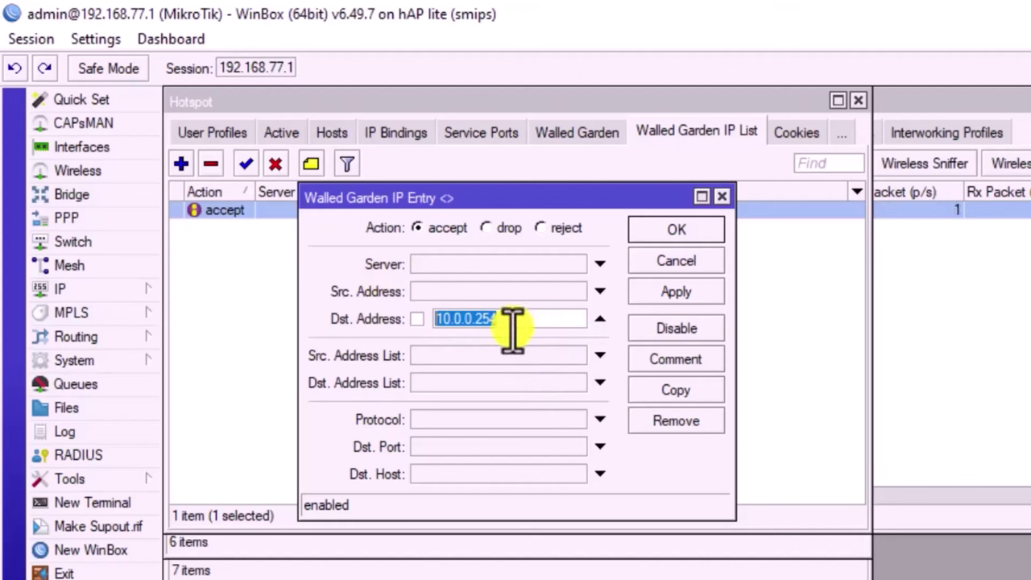
pyautogui.click(122, 291)
# Step: Open firewall filter rule 0 and check its forward-chain accept for source 10.0.0.254
pyautogui.click(217, 469)
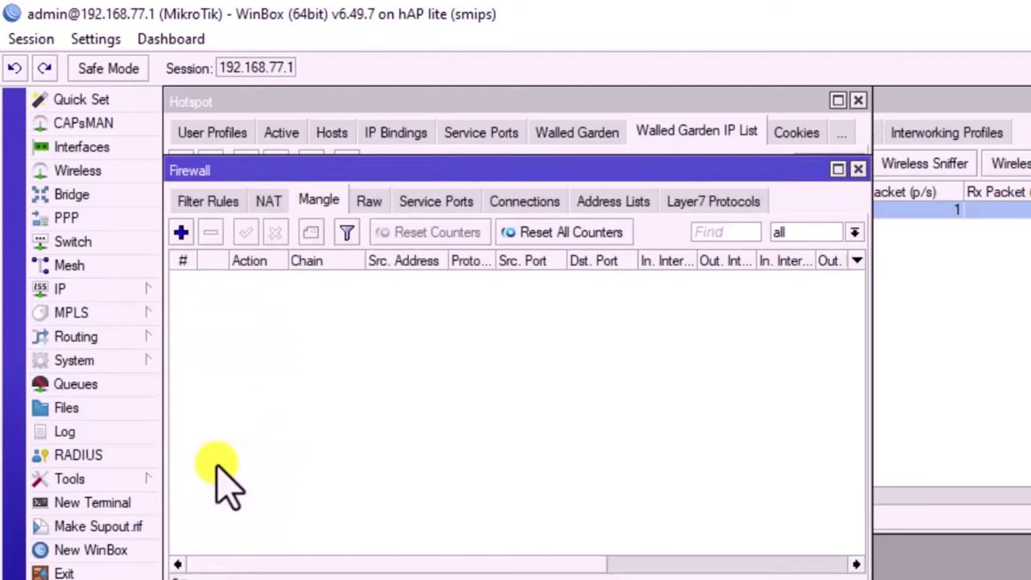
pyautogui.click(208, 201)
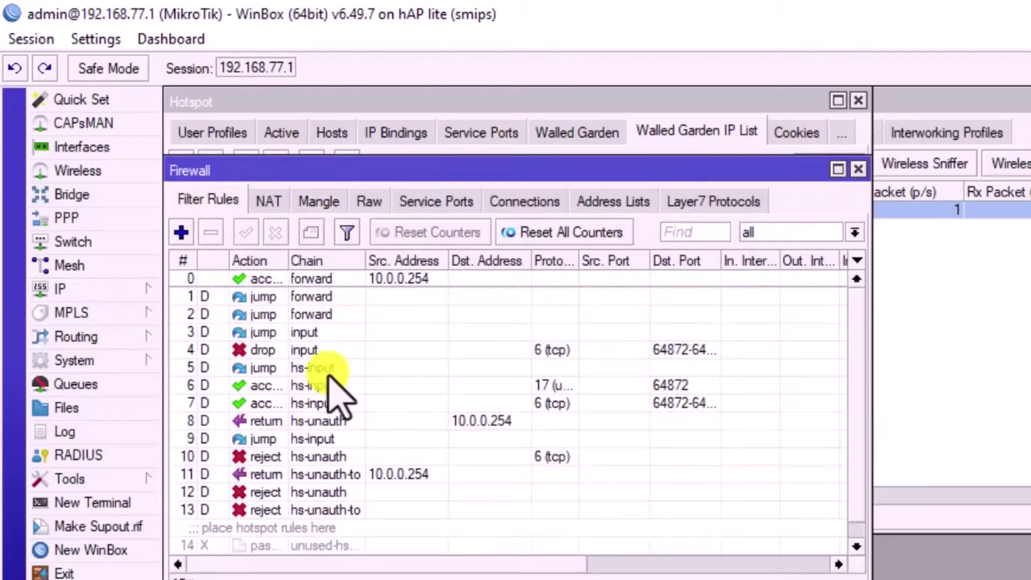
pyautogui.doubleClick(399, 279)
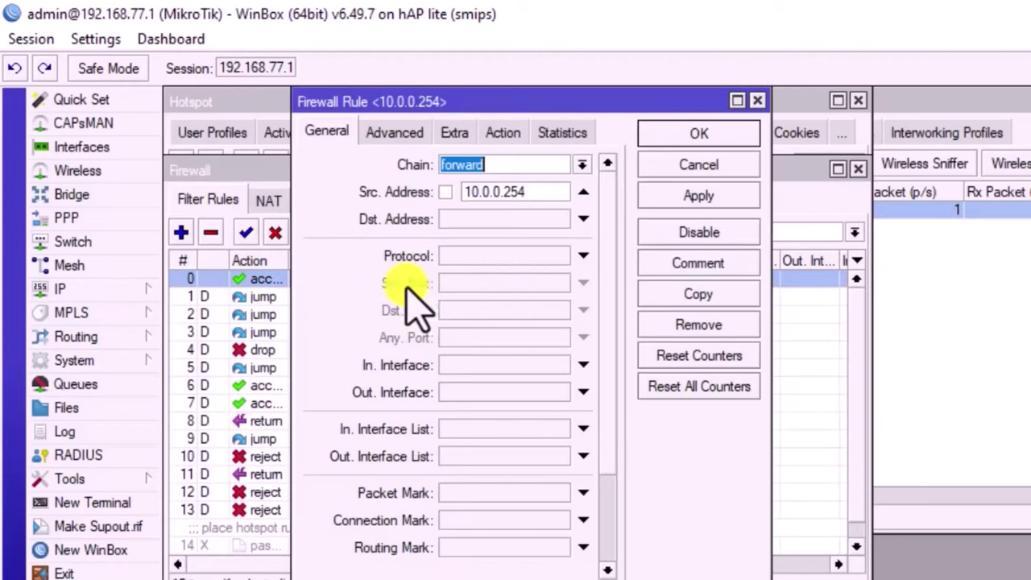
pyautogui.doubleClick(534, 195)
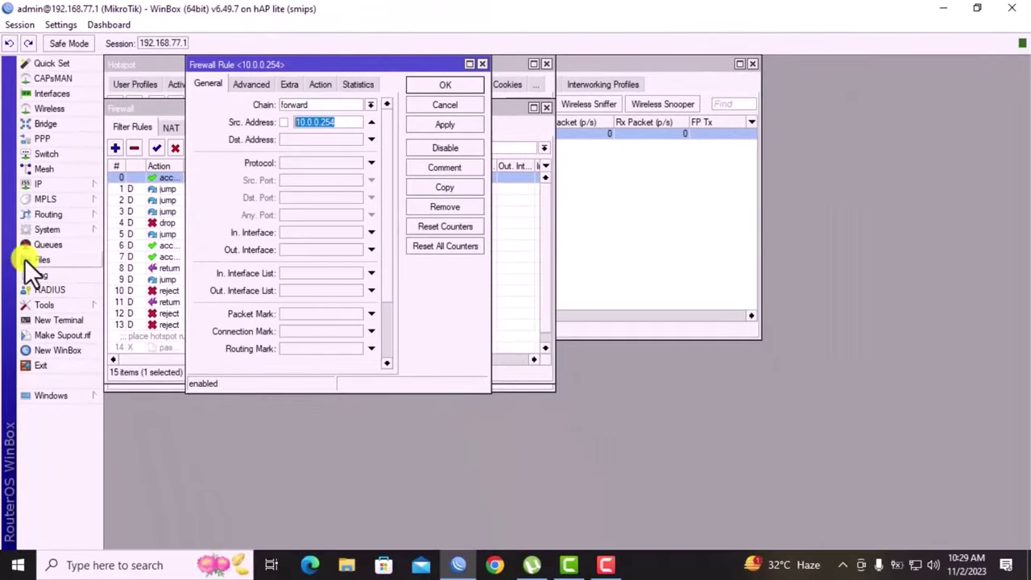
pyautogui.click(49, 230)
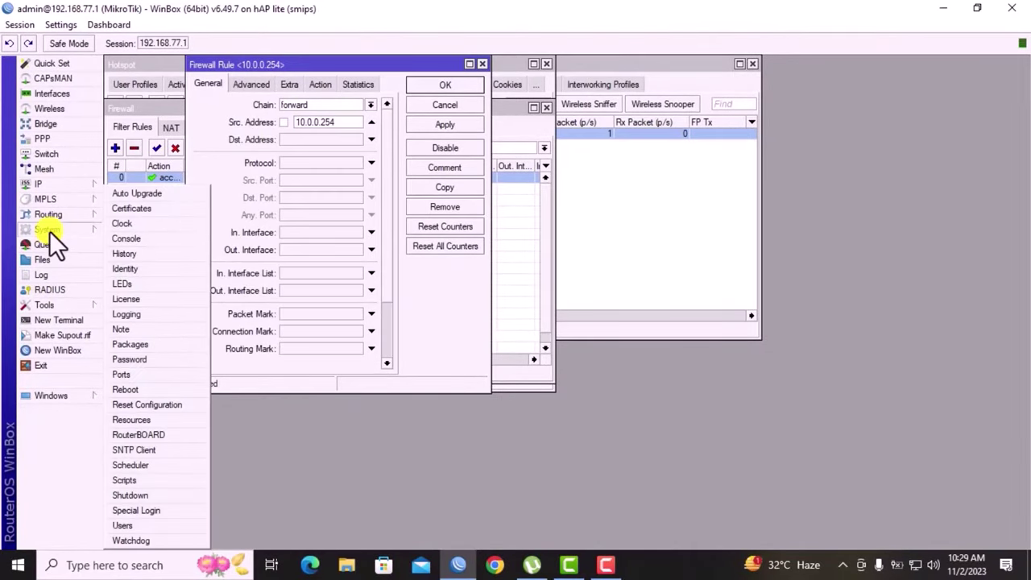
# Step: Check the second user's name and full group, close it with OK, and minimize WinBox
pyautogui.click(124, 524)
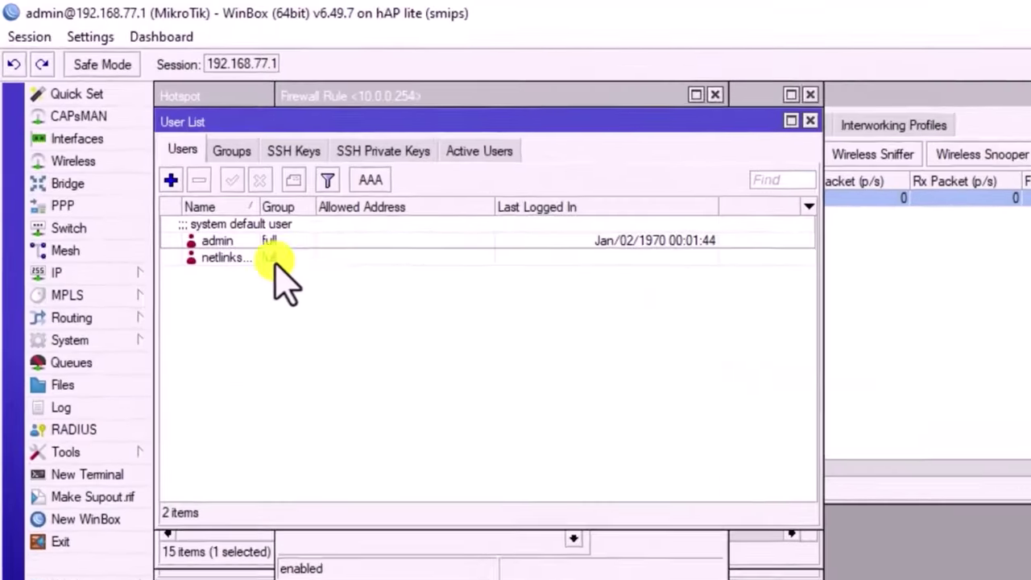
pyautogui.click(181, 174)
pyautogui.doubleClick(291, 282)
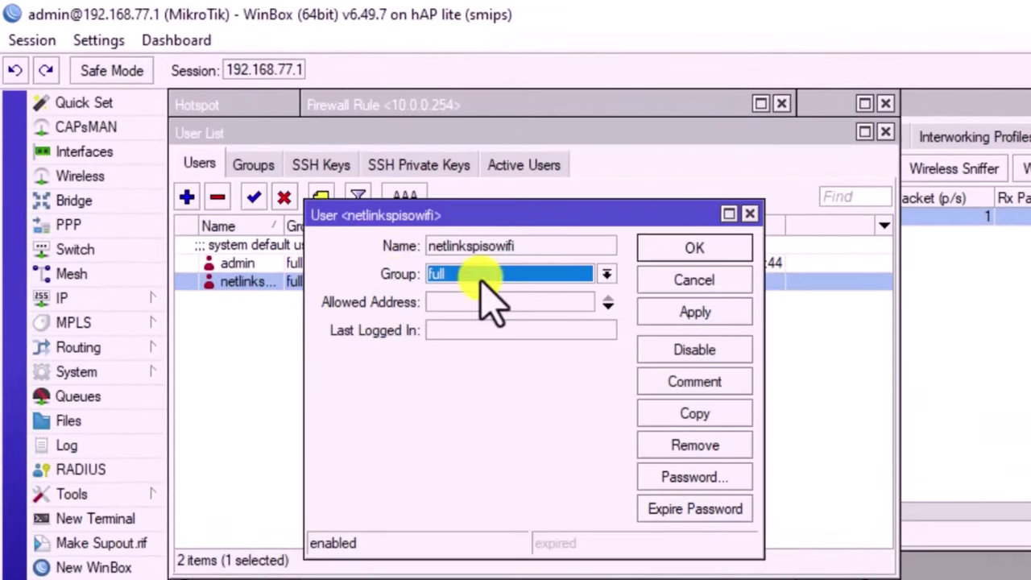
pyautogui.doubleClick(549, 245)
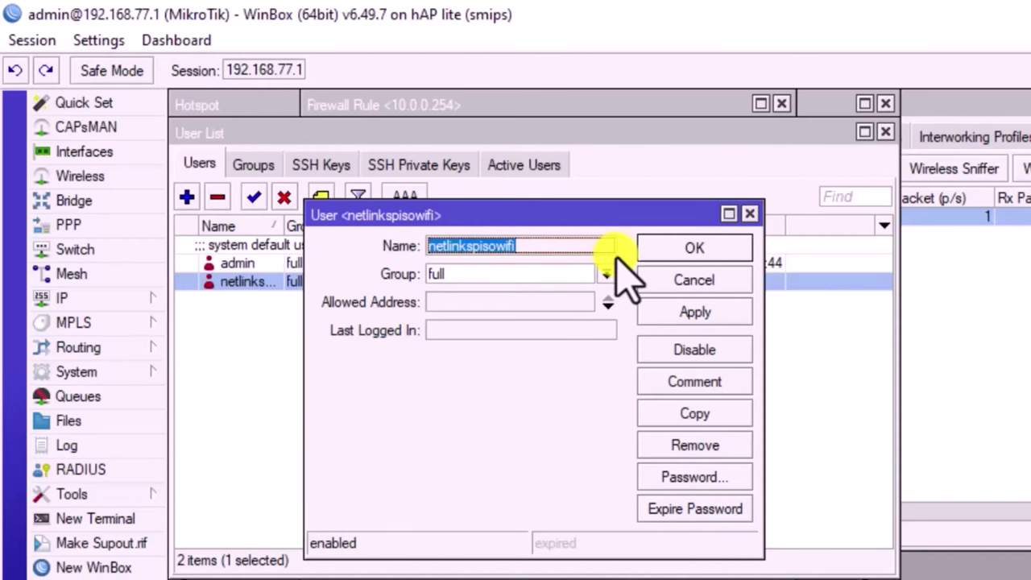
pyautogui.click(668, 256)
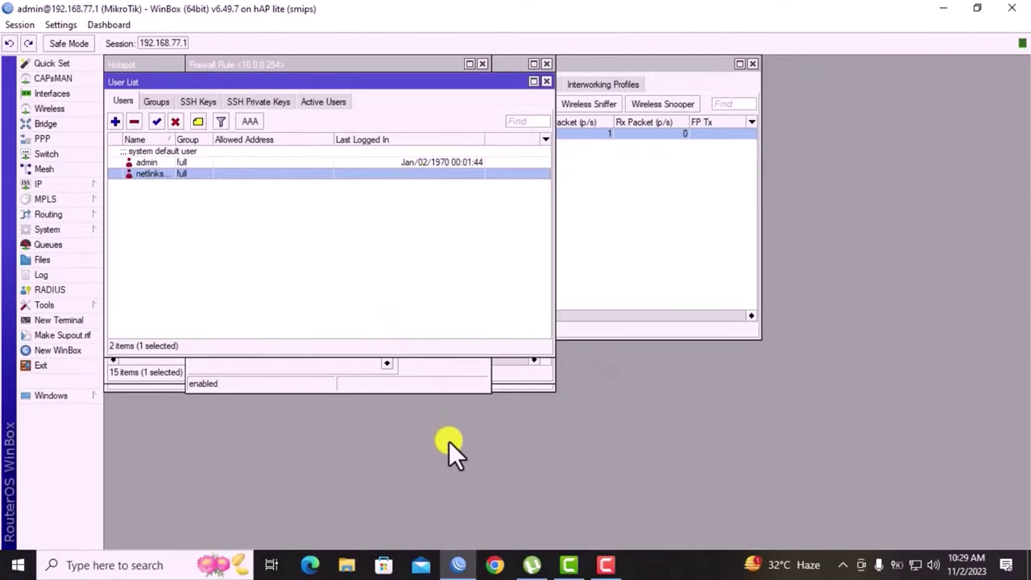
pyautogui.click(943, 8)
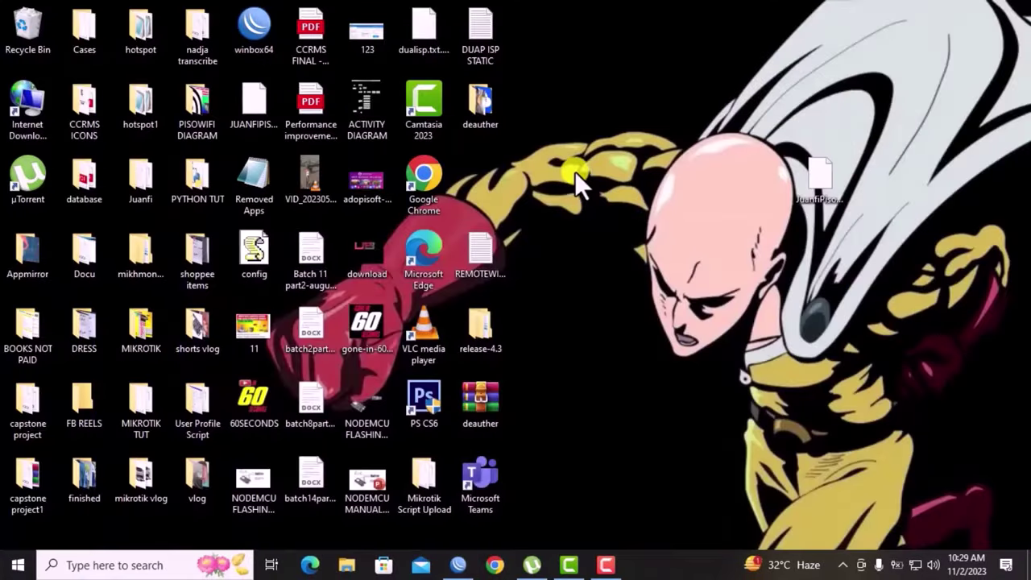
# Step: Browse release-4.3 › release › WirelessBase › ES8622 and launch NodeMCU-PyFlasher
pyautogui.doubleClick(477, 334)
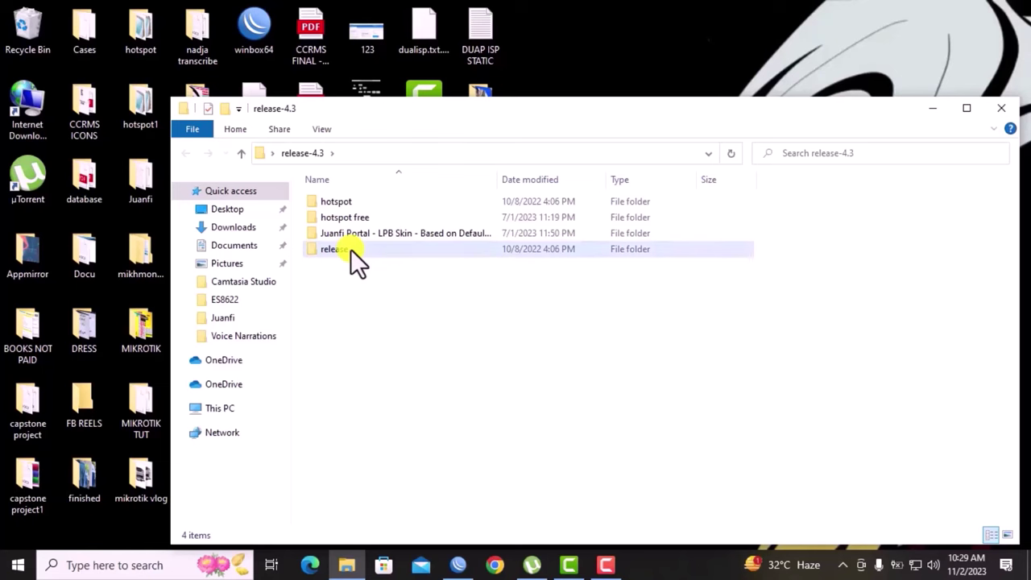
pyautogui.doubleClick(350, 249)
pyautogui.click(359, 219)
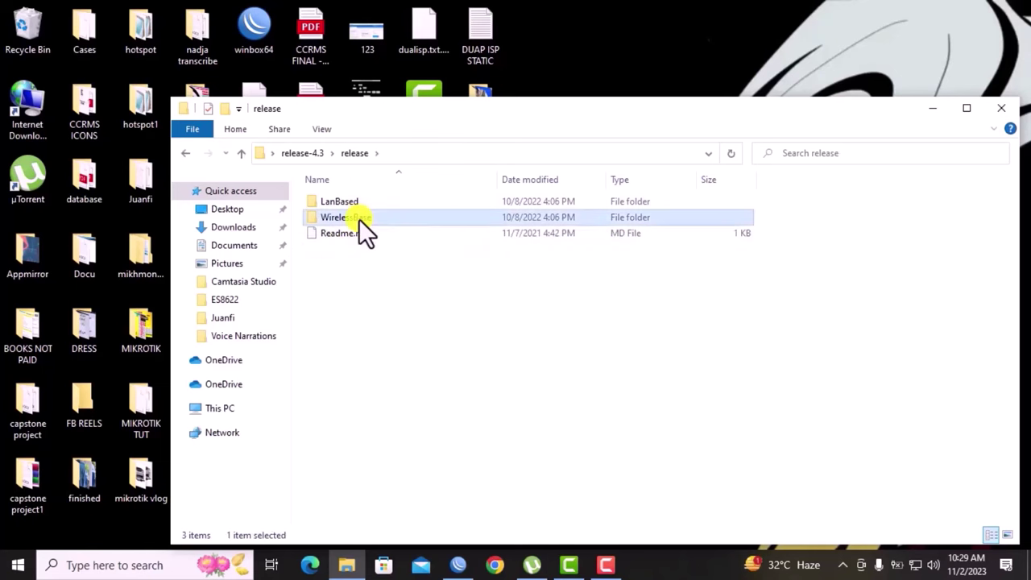
pyautogui.doubleClick(358, 218)
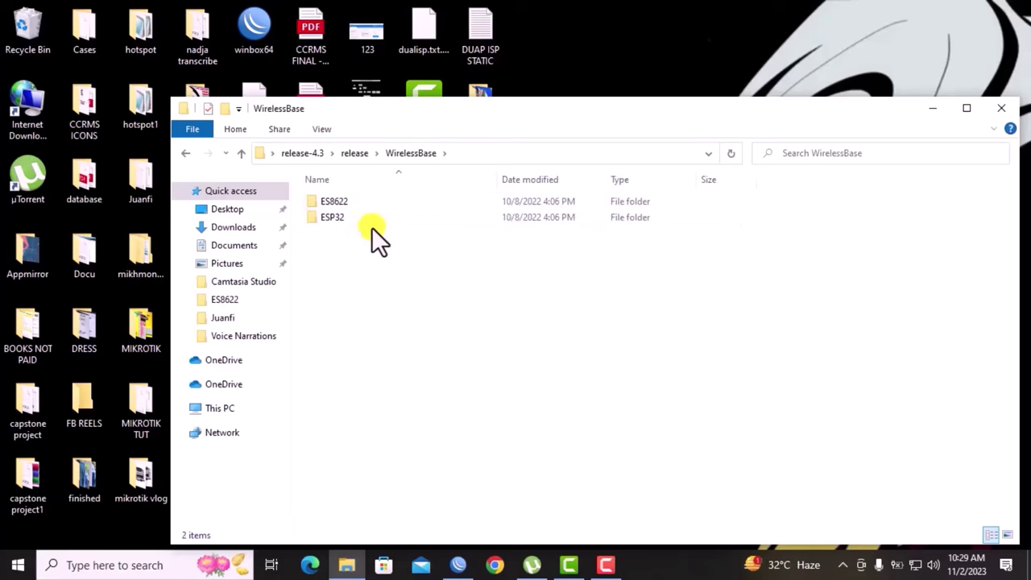
pyautogui.doubleClick(361, 203)
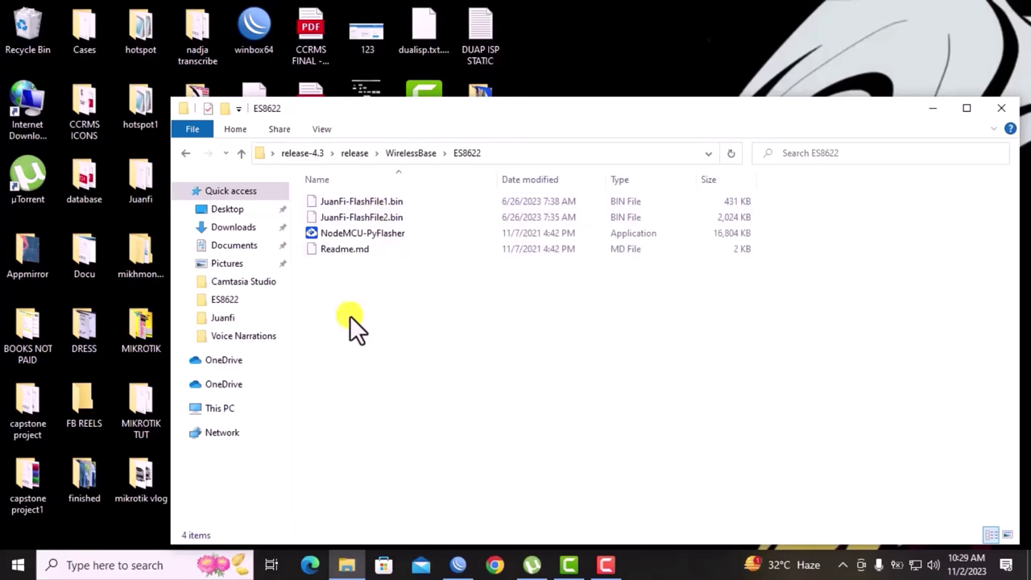
pyautogui.doubleClick(378, 233)
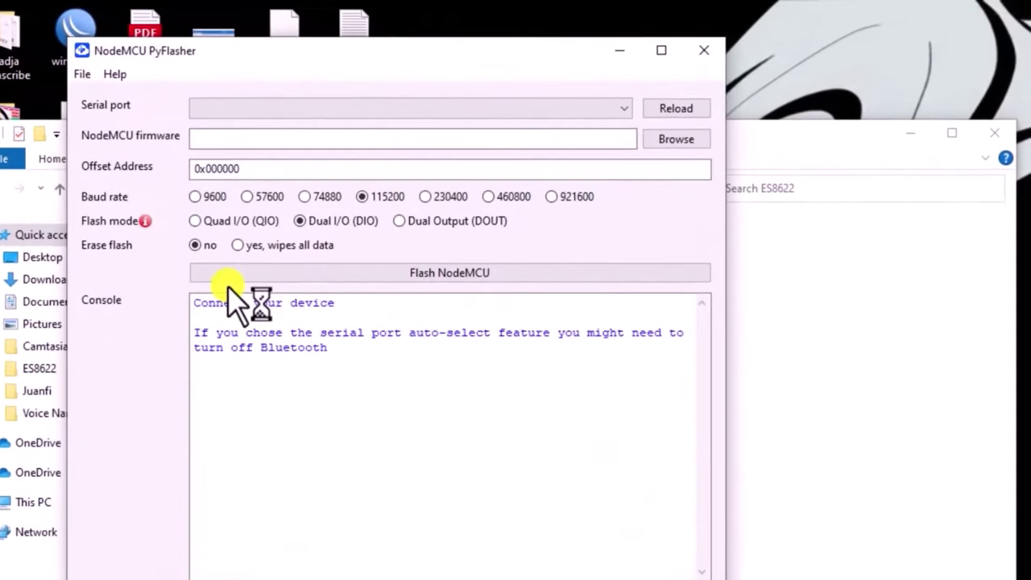
# Step: Set the serial port to COM3 and load JuanFi-FlashFile1.bin from the WirelessBase ES8622 folder
pyautogui.click(430, 109)
pyautogui.click(406, 141)
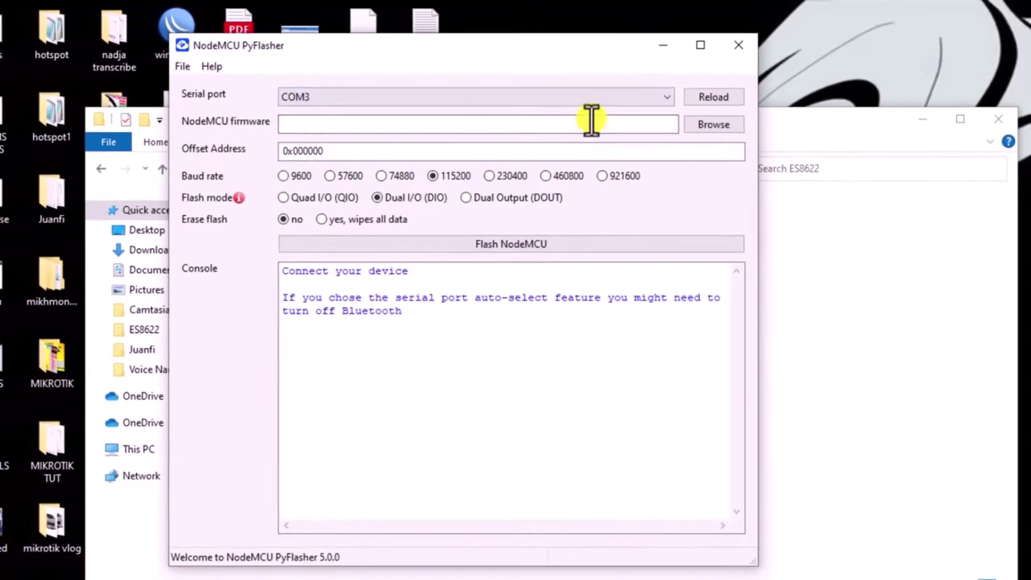
pyautogui.click(704, 125)
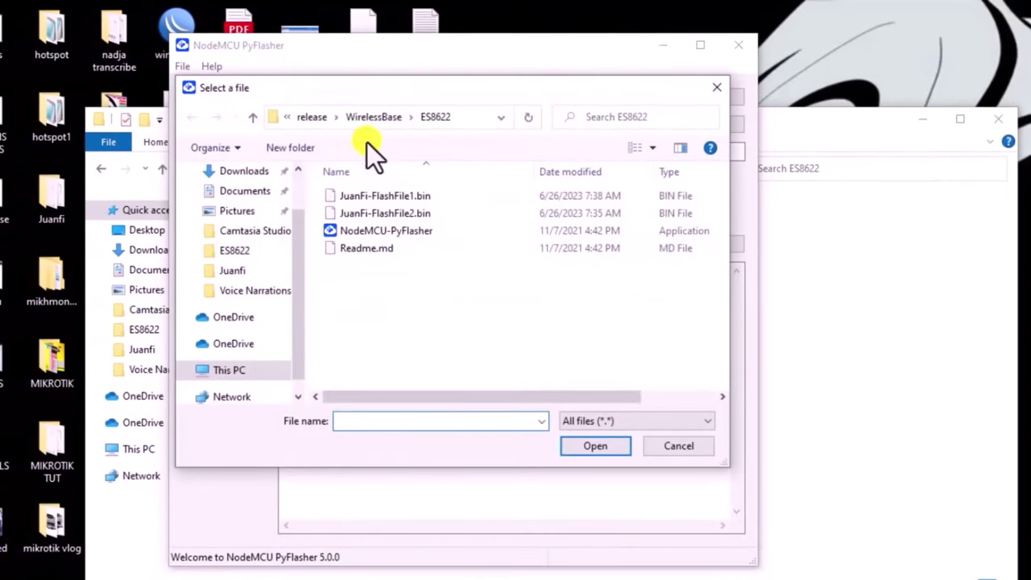
pyautogui.click(299, 116)
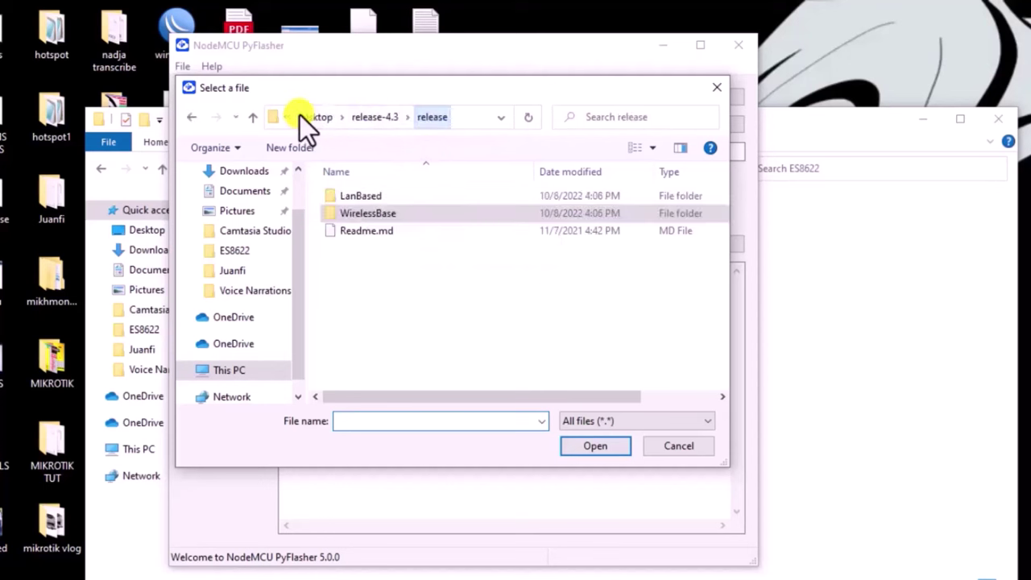
pyautogui.doubleClick(371, 210)
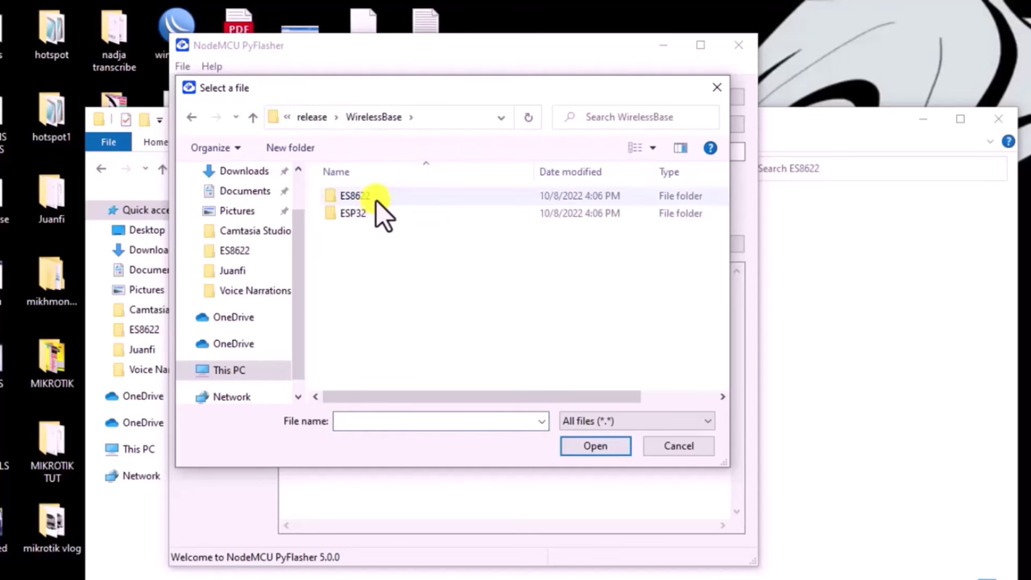
pyautogui.doubleClick(376, 198)
pyautogui.doubleClick(384, 195)
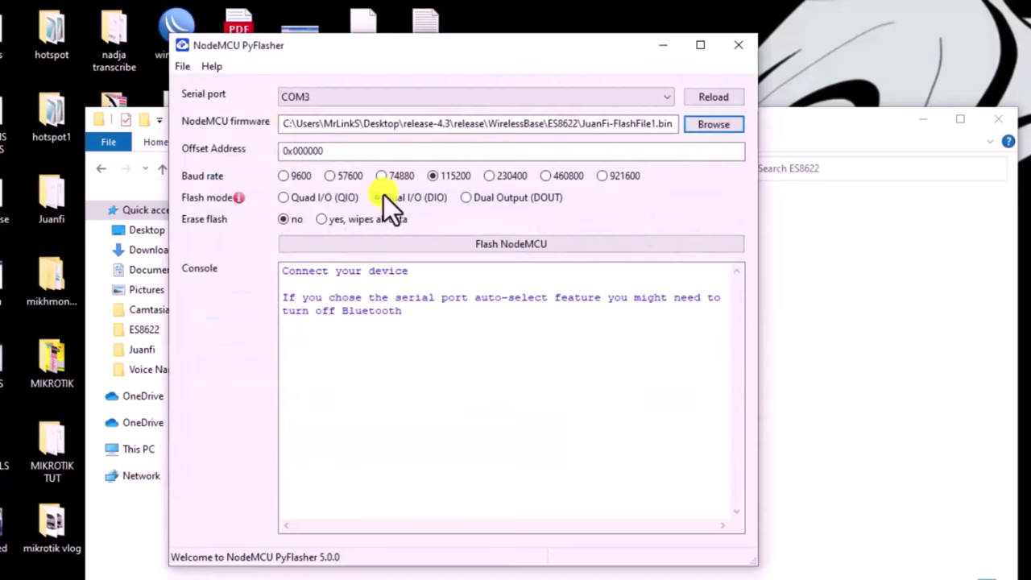
# Step: Flash JuanFi-FlashFile1.bin to the ESP8266 with Erase flash set to yes
pyautogui.click(329, 219)
pyautogui.click(460, 241)
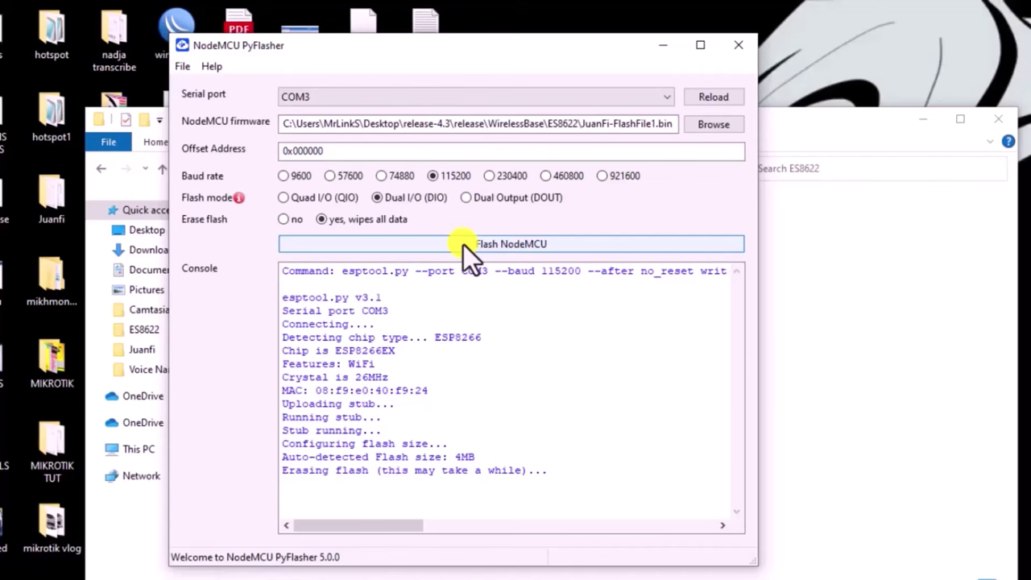
pyautogui.moveTo(467, 50); pyautogui.dragTo(561, 18)
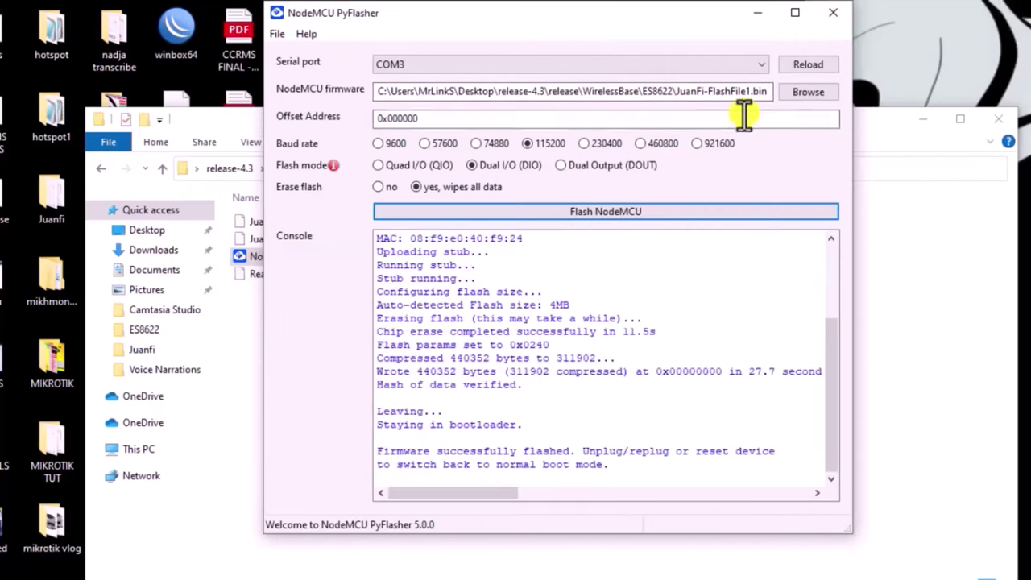
# Step: Flash JuanFi-FlashFile2.bin at offset 0x200000 with Erase flash set to no
pyautogui.click(814, 89)
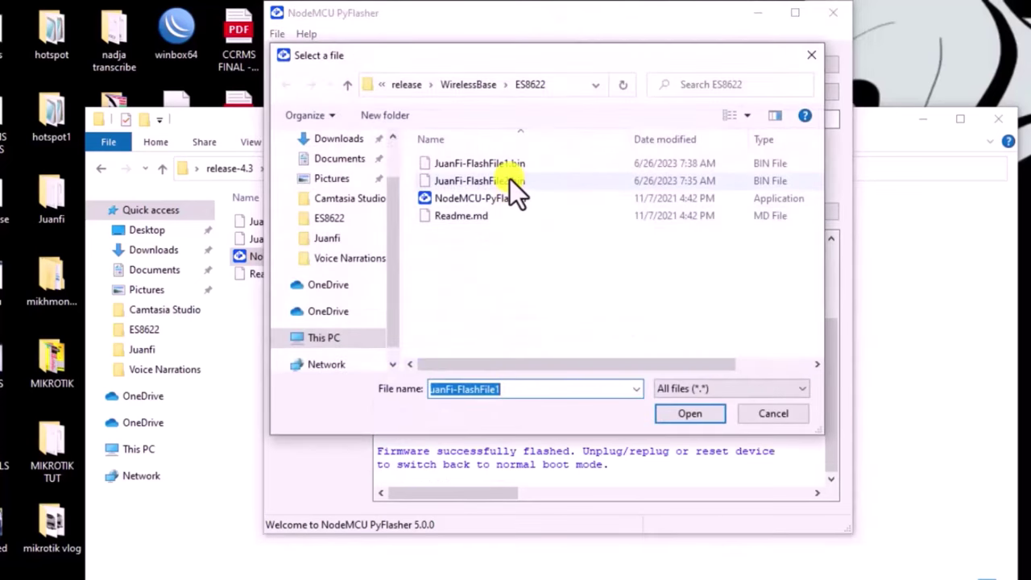
pyautogui.doubleClick(510, 178)
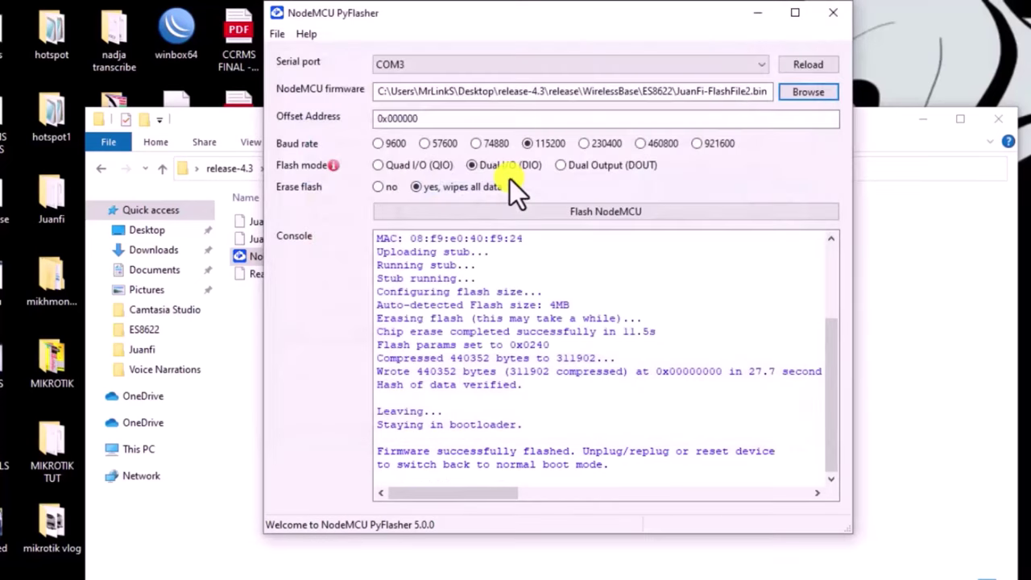
pyautogui.click(378, 187)
pyautogui.click(395, 119)
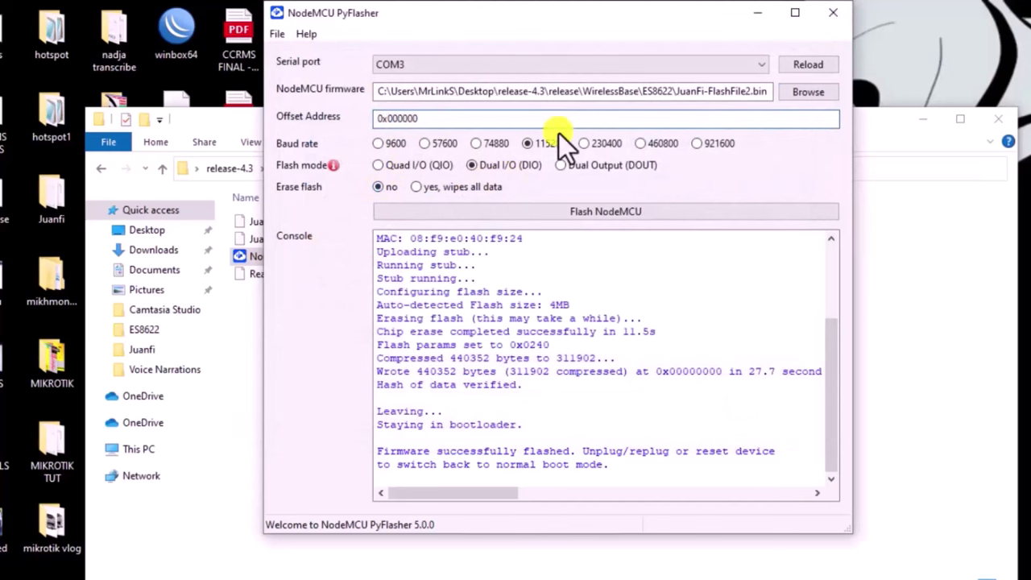
pyautogui.press('BackSpace')
pyautogui.write('2')
pyautogui.click(659, 215)
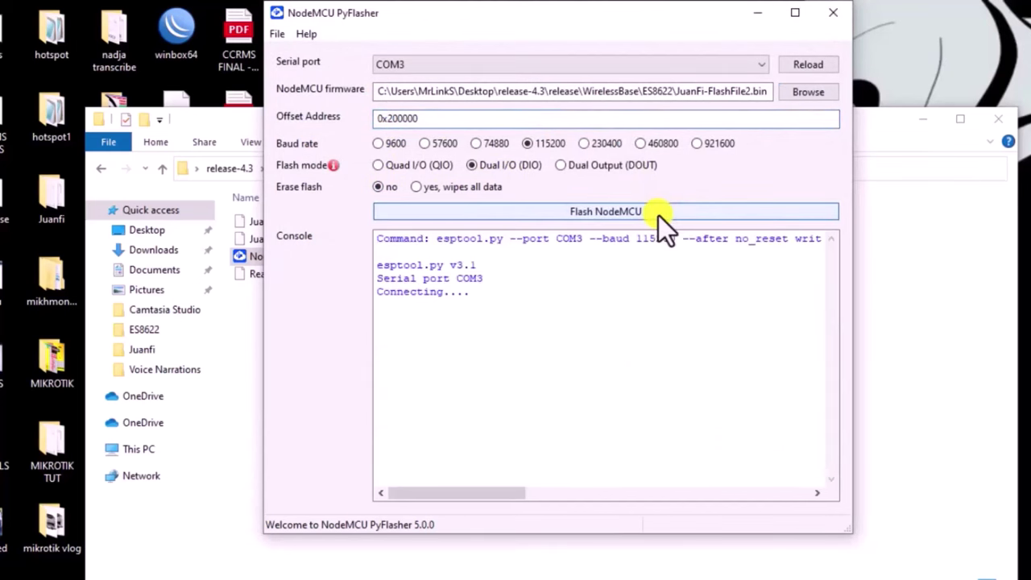
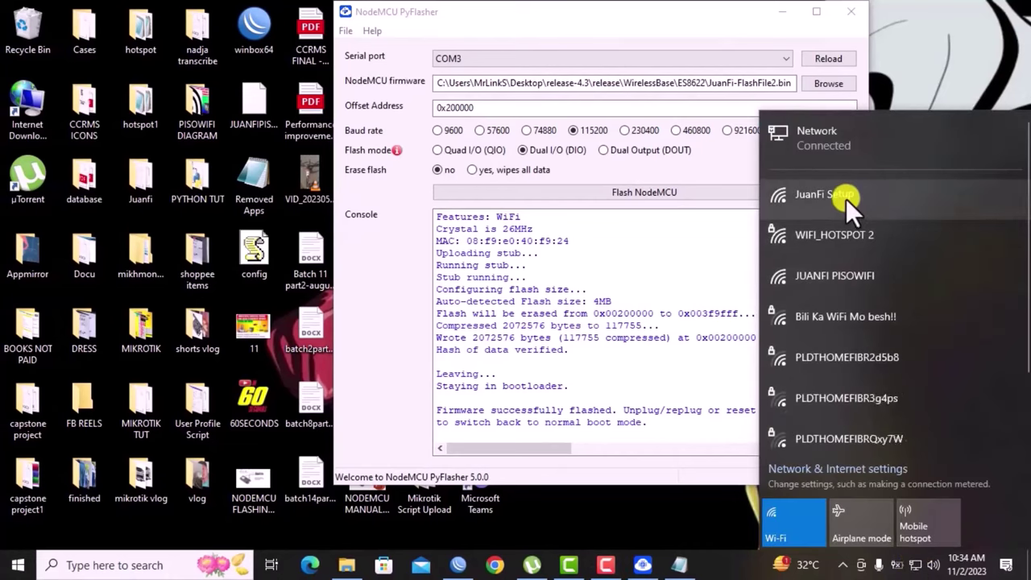
# Step: Join the JuanFi Setup Wi-Fi network
pyautogui.click(846, 198)
pyautogui.click(977, 305)
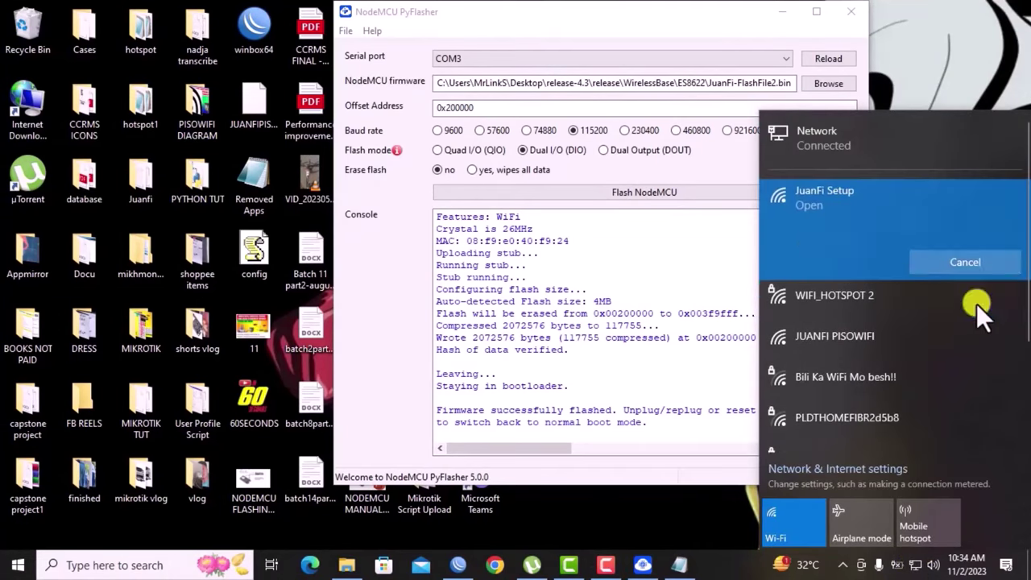
pyautogui.click(649, 270)
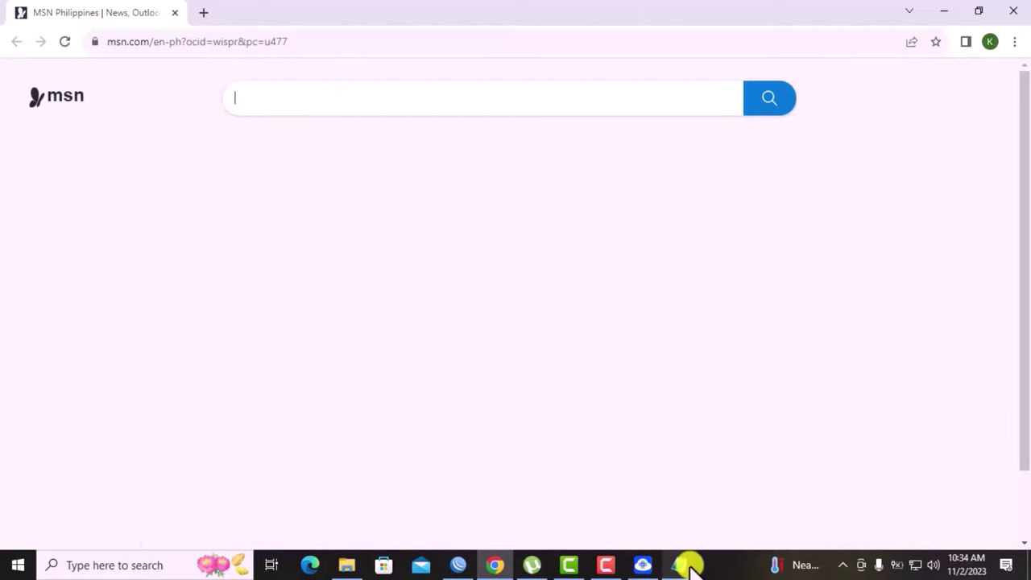
# Step: Copy the default IP 172.217.28.1 from the Notepad note and load it in Chrome
pyautogui.click(685, 565)
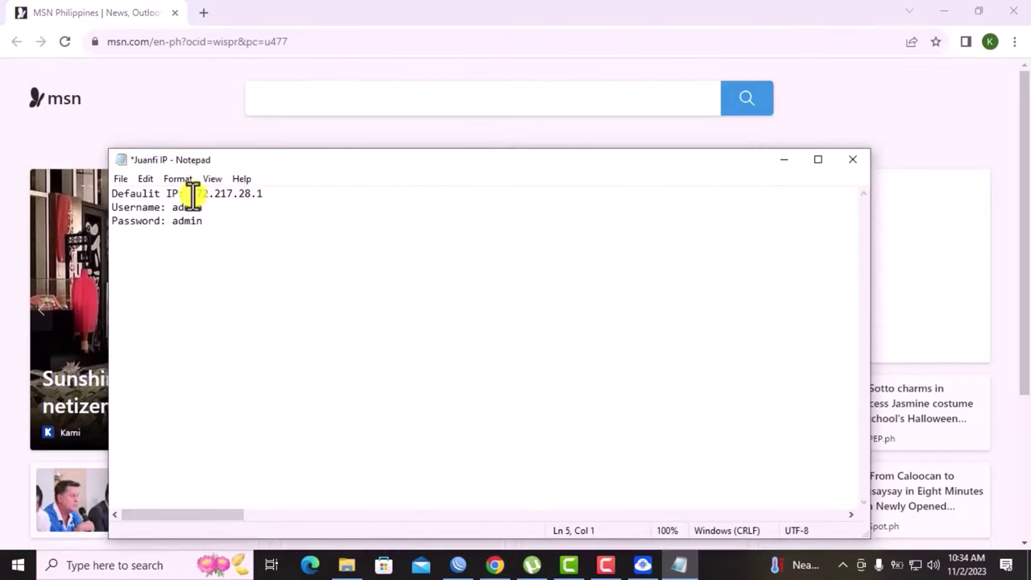
pyautogui.moveTo(195, 194); pyautogui.dragTo(264, 198)
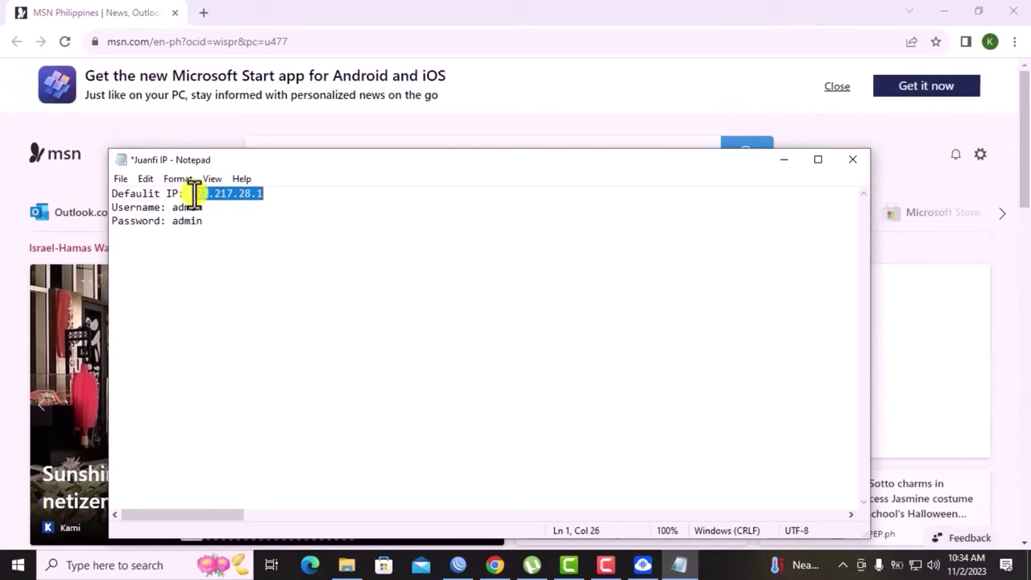
pyautogui.moveTo(191, 194); pyautogui.dragTo(272, 198)
pyautogui.hotkey('ctrl', 'c')
pyautogui.click(207, 40)
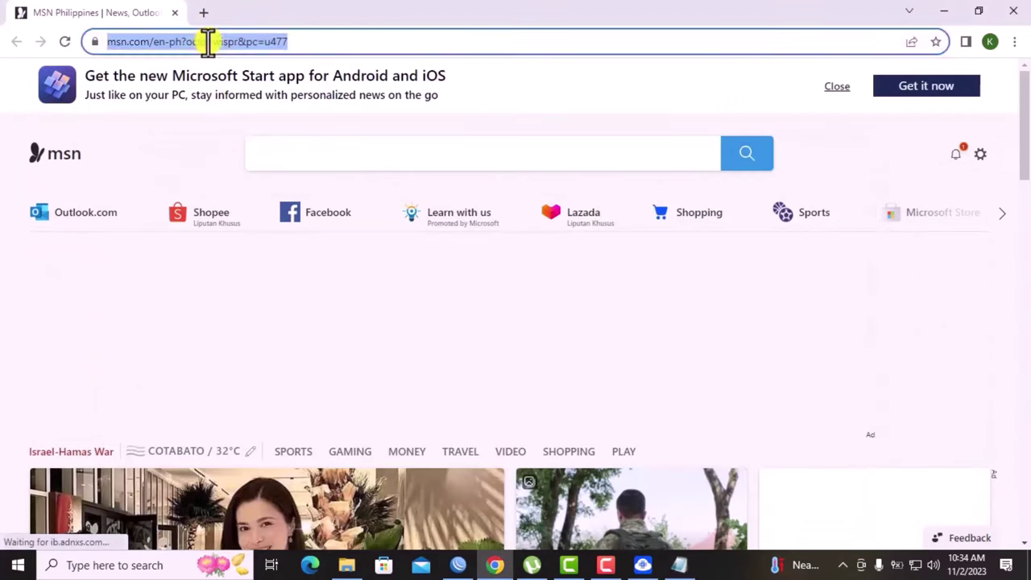
pyautogui.hotkey('ctrl', 'v')
pyautogui.press('Return')
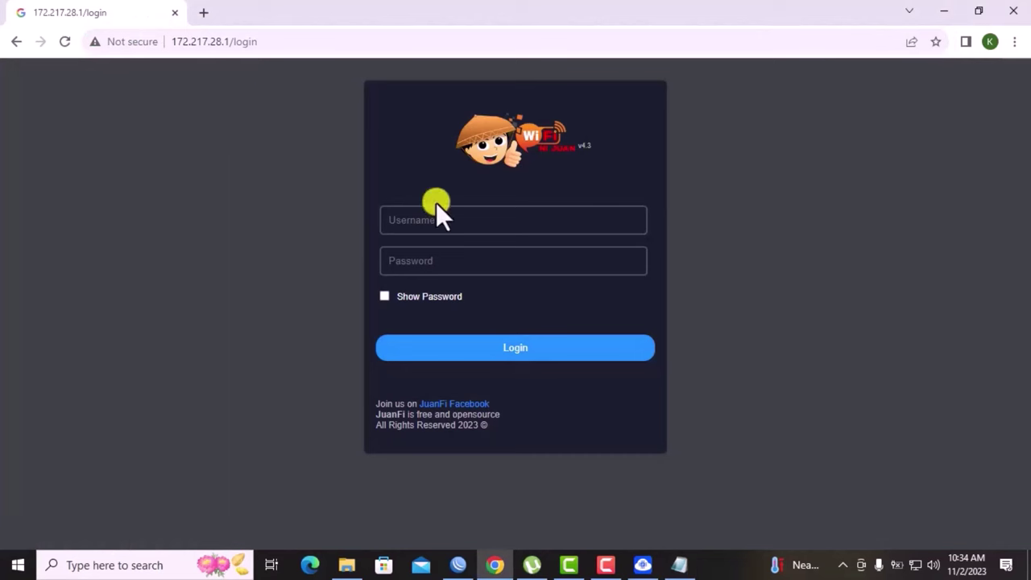
# Step: Log in to the JuanFi Admin Console with the admin credentials
pyautogui.click(559, 221)
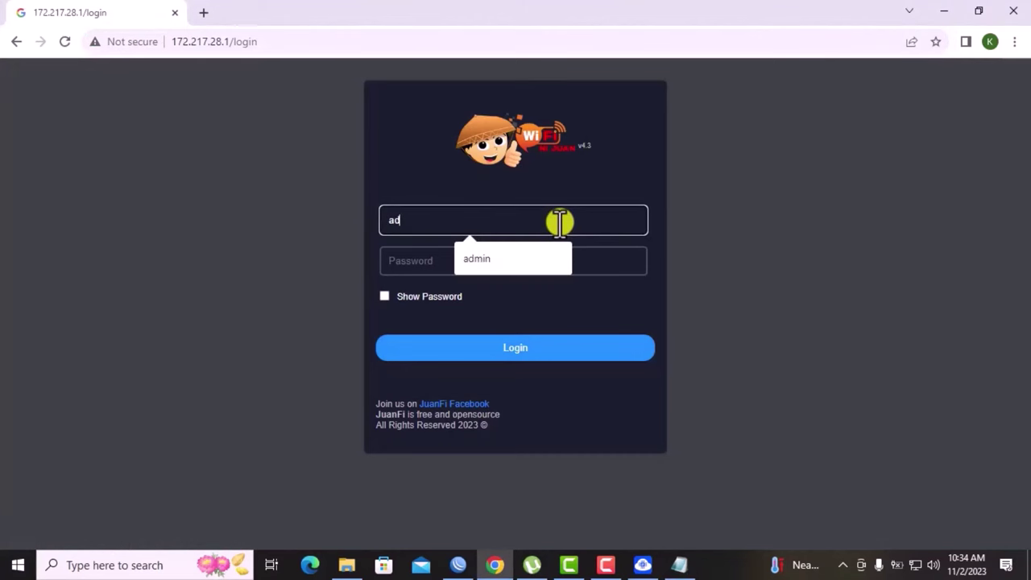
pyautogui.press('Tab')
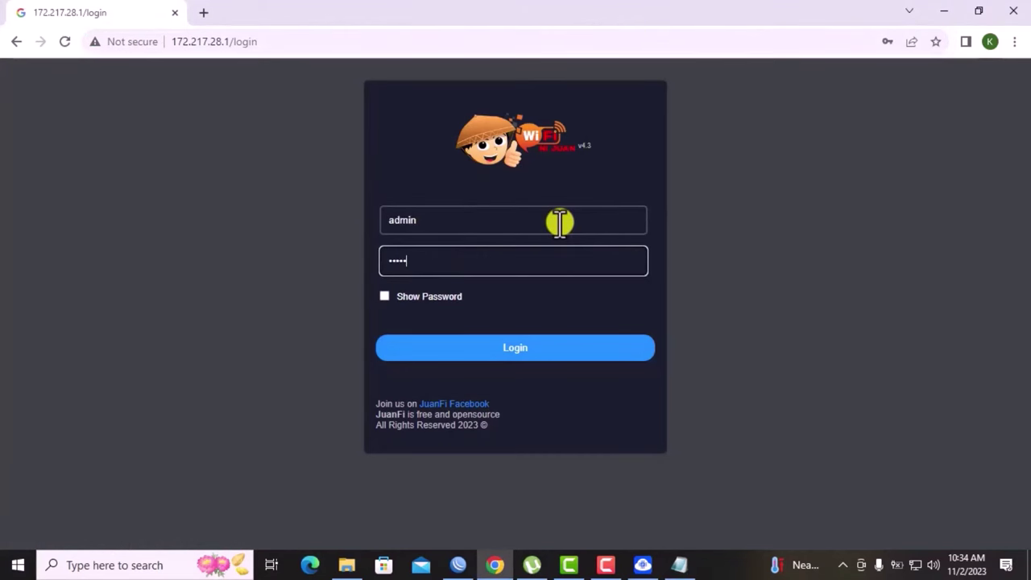
pyautogui.click(538, 347)
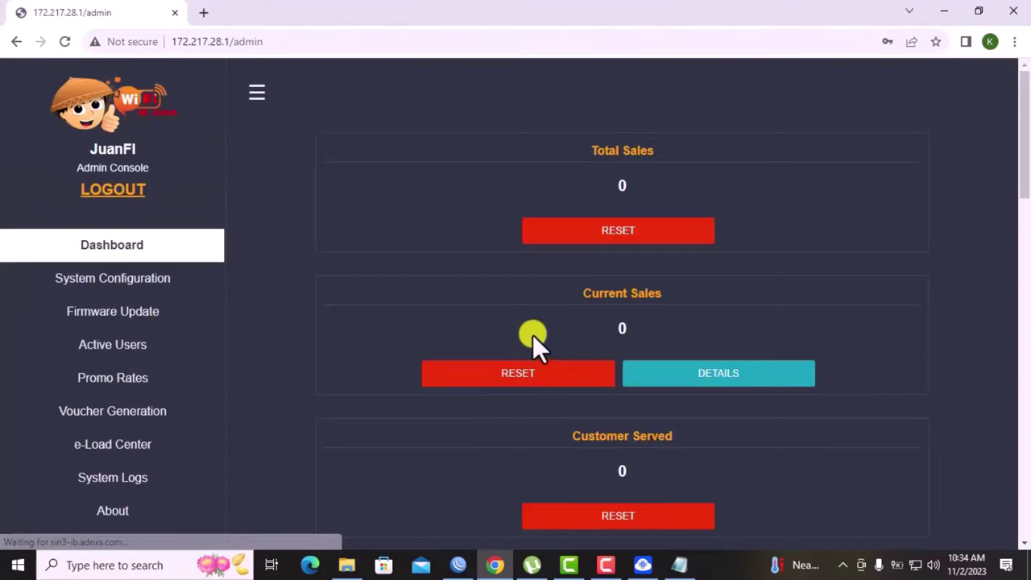
pyautogui.click(648, 248)
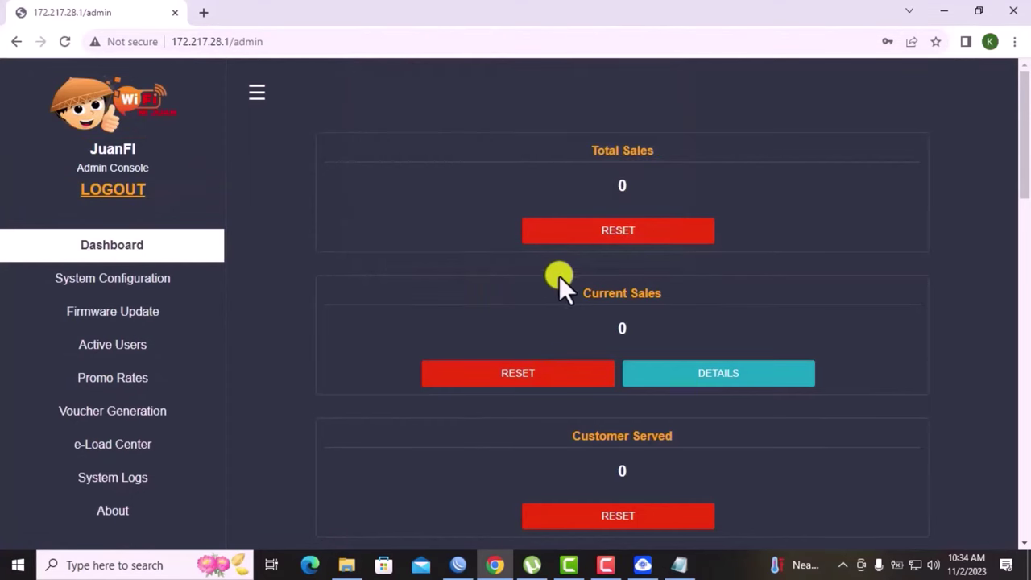
# Step: In System Configuration, change the Vendo Name from JuanFi Vendo to NetlinksVendo
pyautogui.click(187, 286)
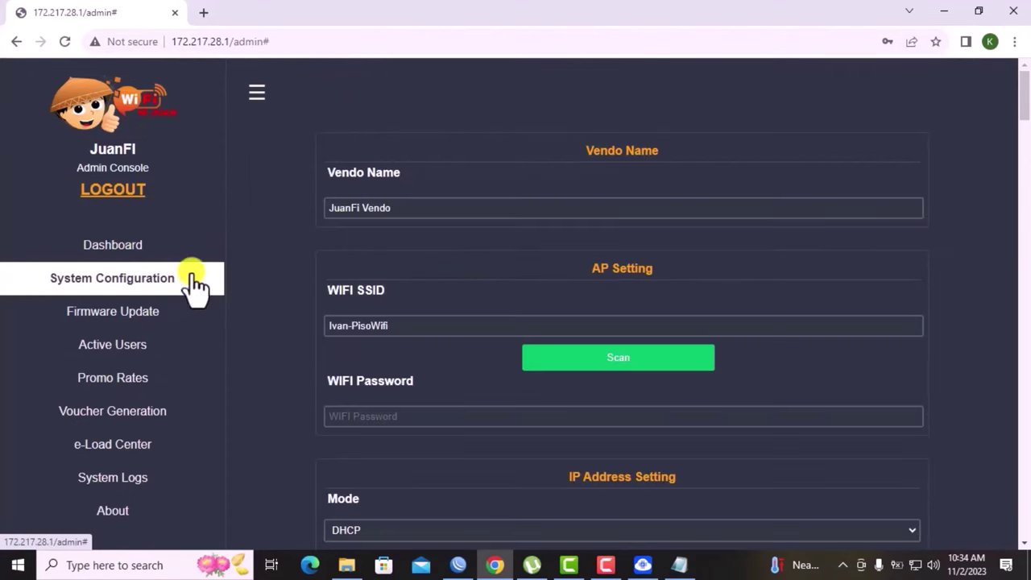
pyautogui.moveTo(417, 207); pyautogui.dragTo(240, 207)
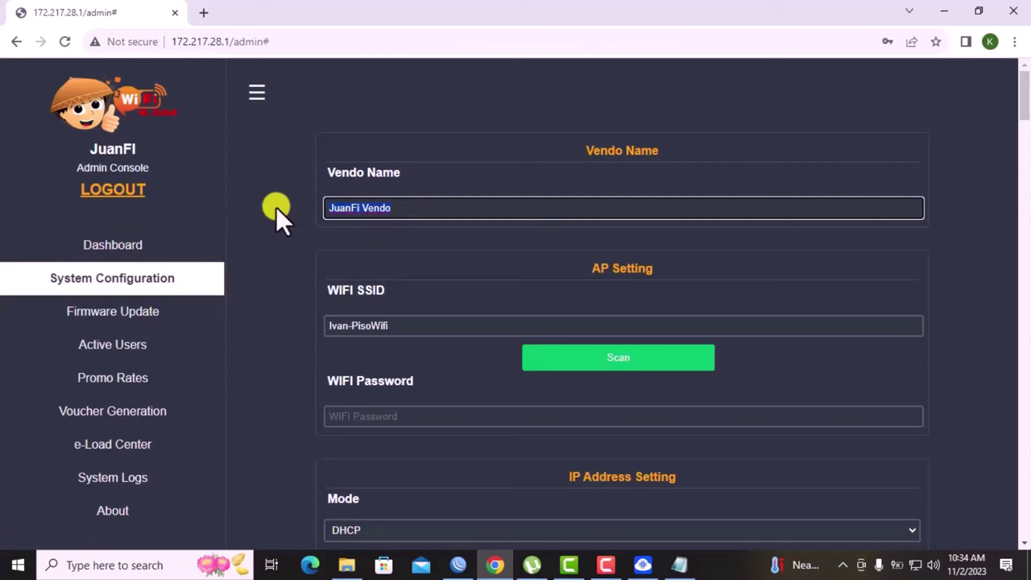
pyautogui.press('BackSpace')
pyautogui.write('NetlinksVer')
pyautogui.press('BackSpace')
pyautogui.write('ndo')
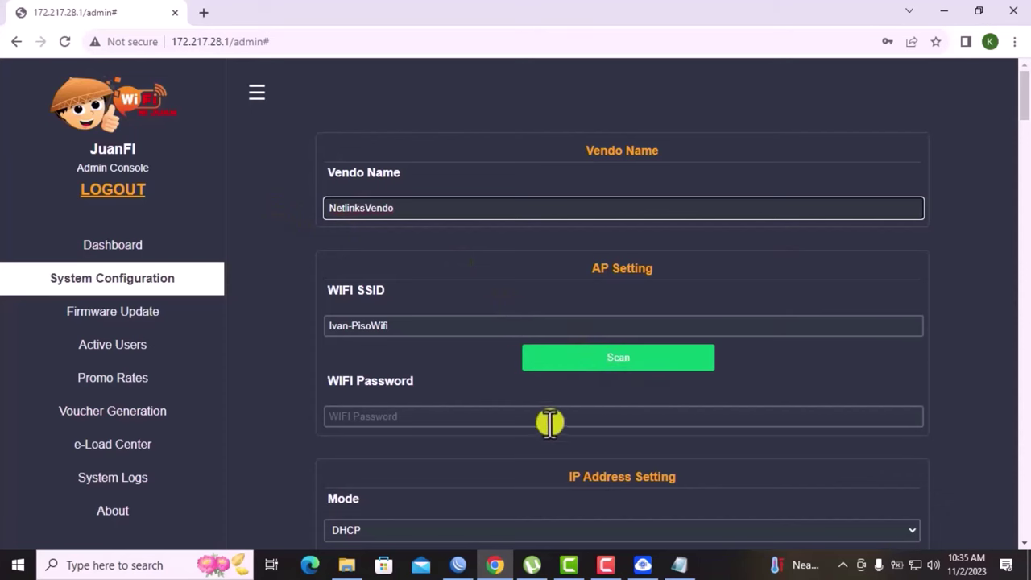
pyautogui.click(461, 556)
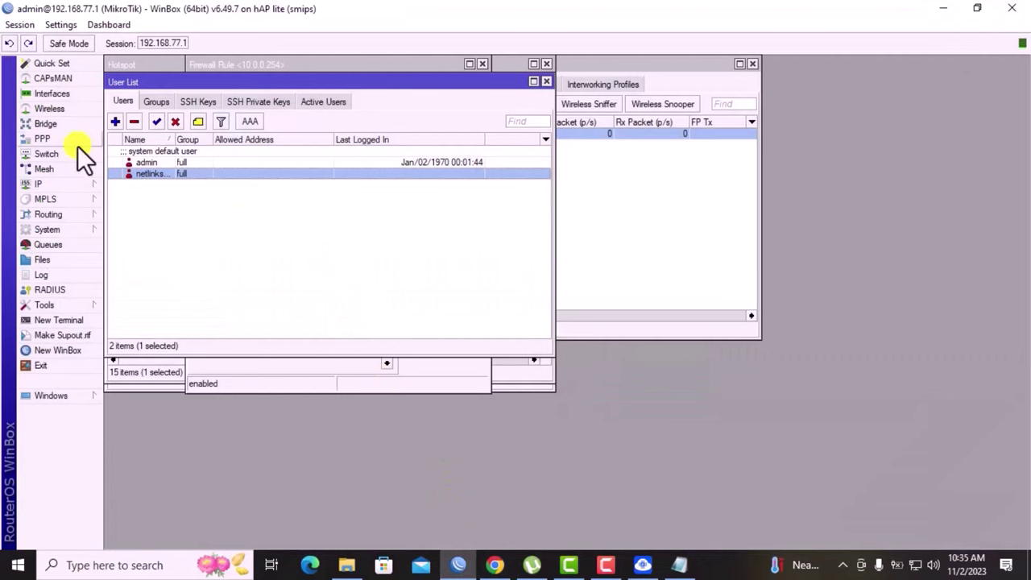
# Step: Check wlan1's SSID, JUANFI PISOWIFI, in WinBox's Wireless settings
pyautogui.click(51, 108)
pyautogui.doubleClick(276, 137)
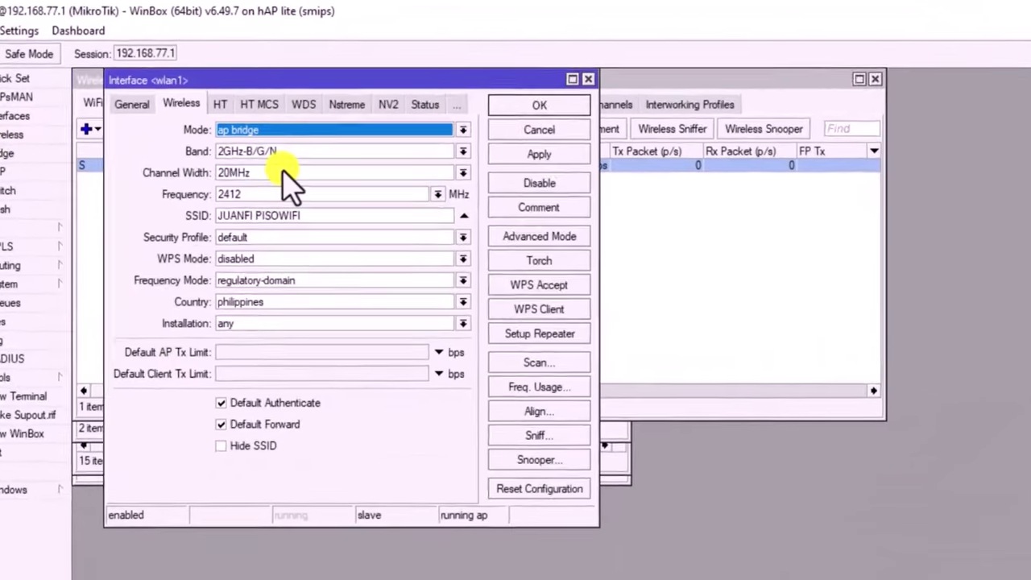
pyautogui.moveTo(328, 216); pyautogui.dragTo(109, 223)
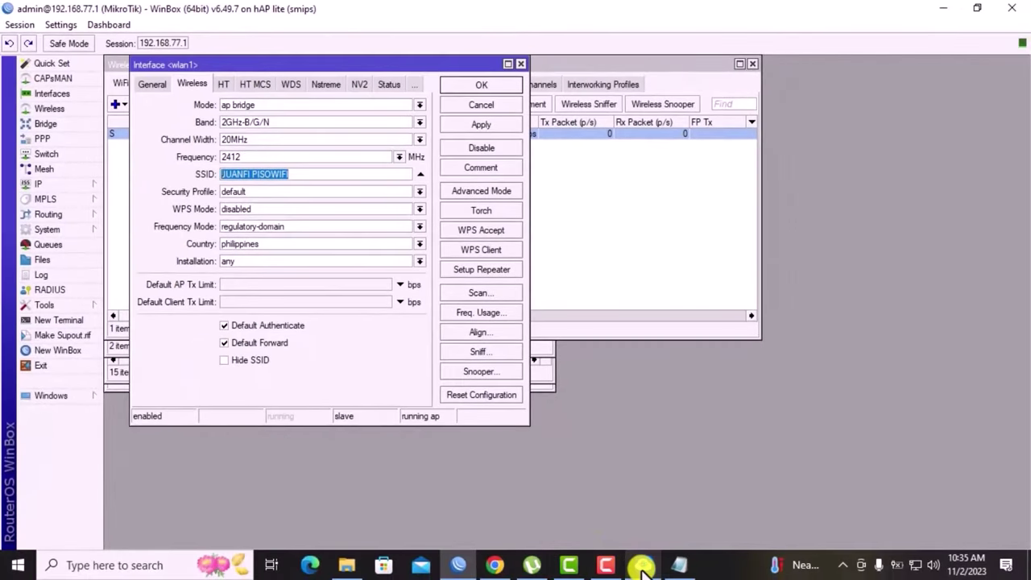
pyautogui.click(491, 564)
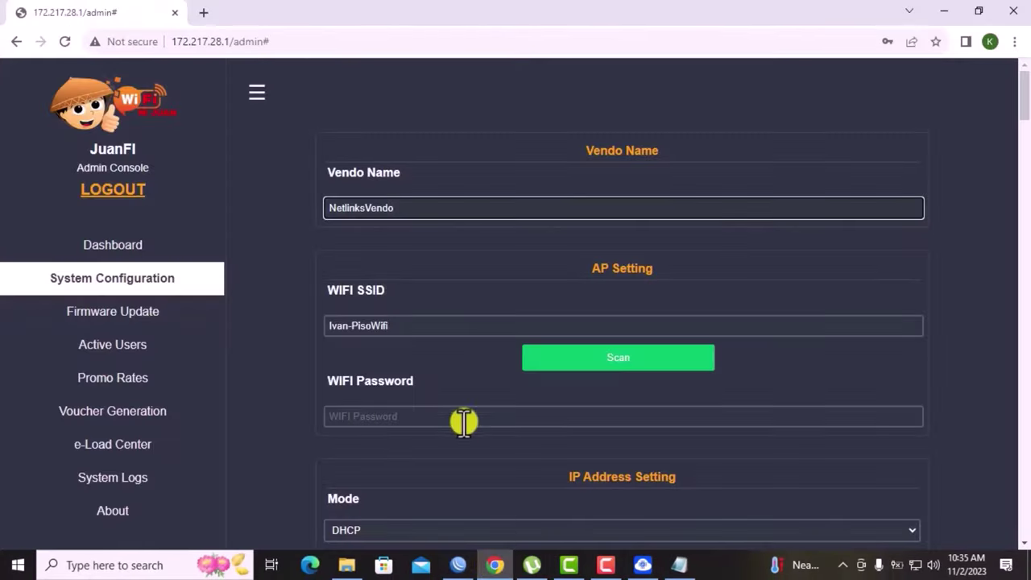
# Step: Scan for networks and choose JUANFI PISOWIFI as the vendo's Wi-Fi SSID
pyautogui.scroll(-3, 464, 421)
pyautogui.click(617, 143)
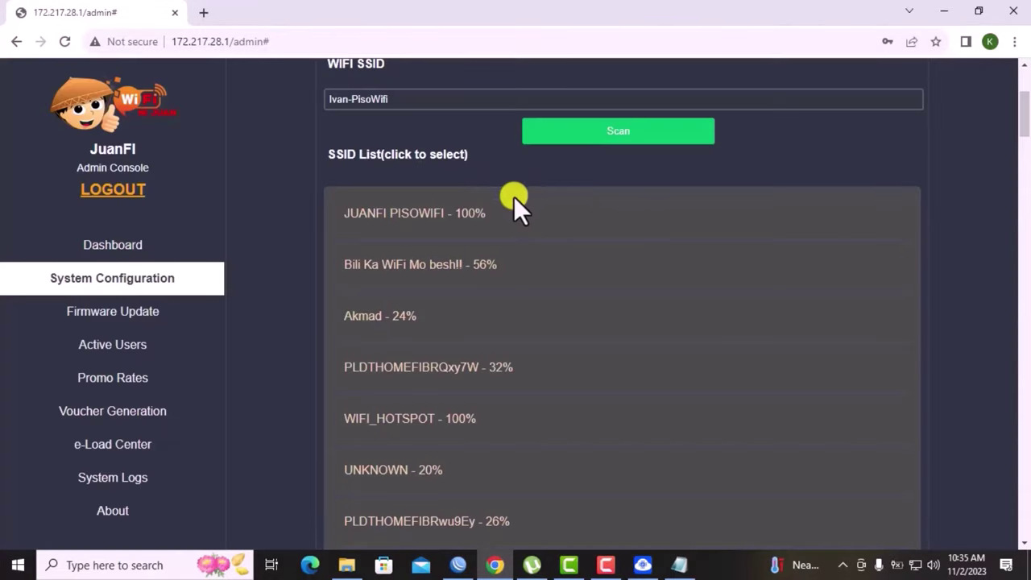
pyautogui.click(456, 216)
pyautogui.scroll(-5, 459, 213)
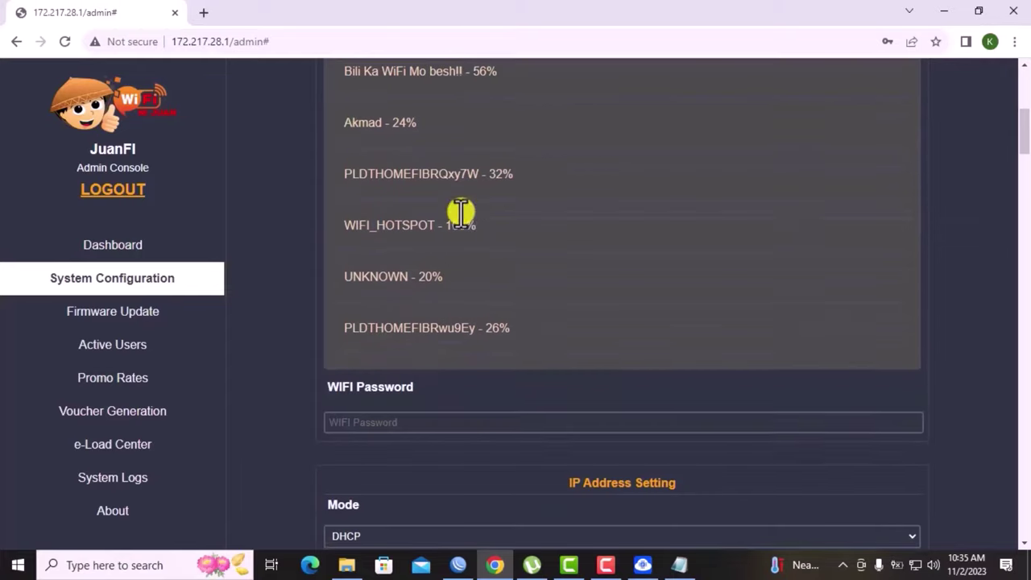
pyautogui.scroll(-3, 461, 211)
pyautogui.scroll(2, 463, 205)
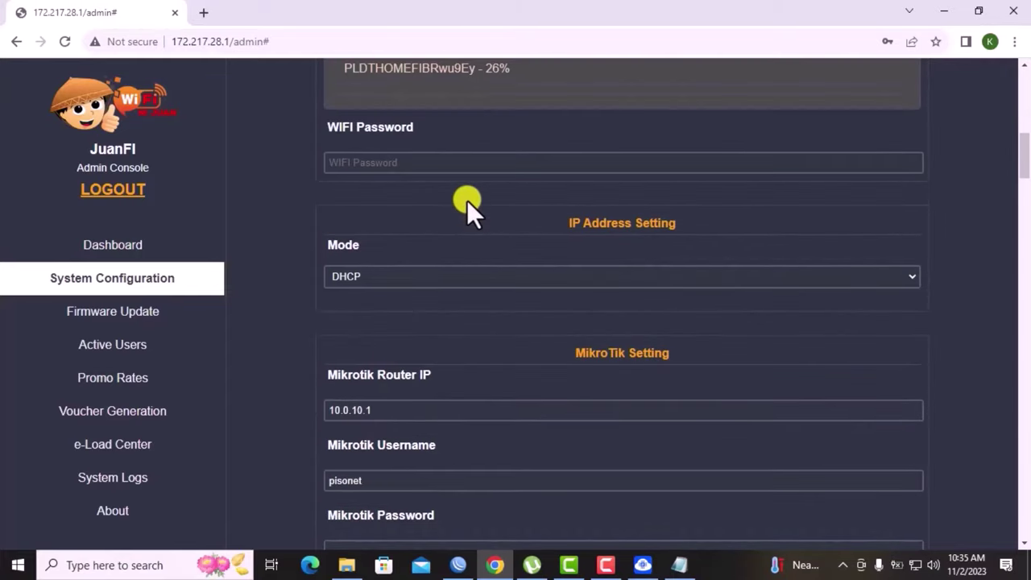
# Step: Set the IP Address Setting Mode to Static
pyautogui.click(429, 274)
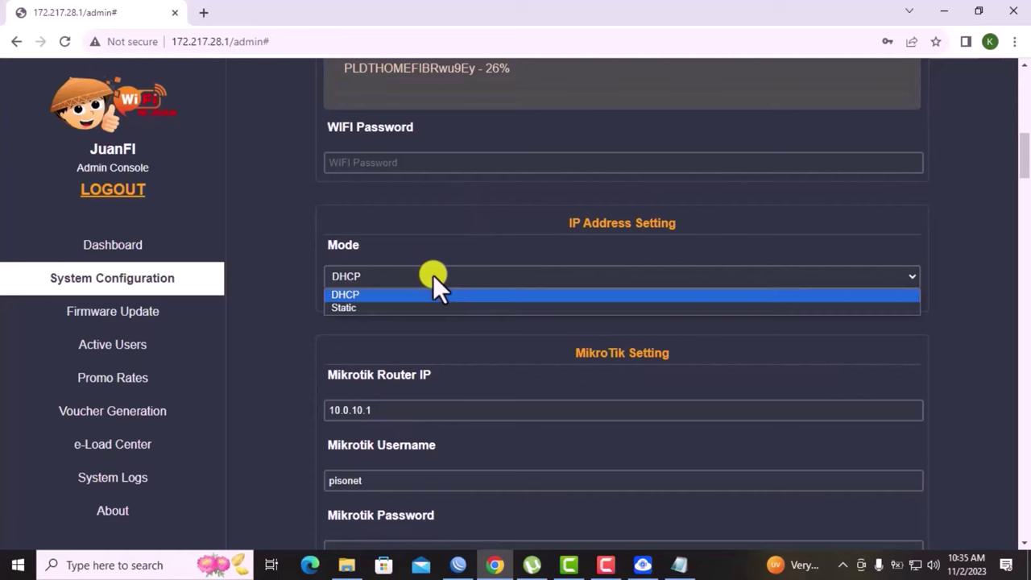
pyautogui.click(394, 306)
pyautogui.scroll(-1, 398, 290)
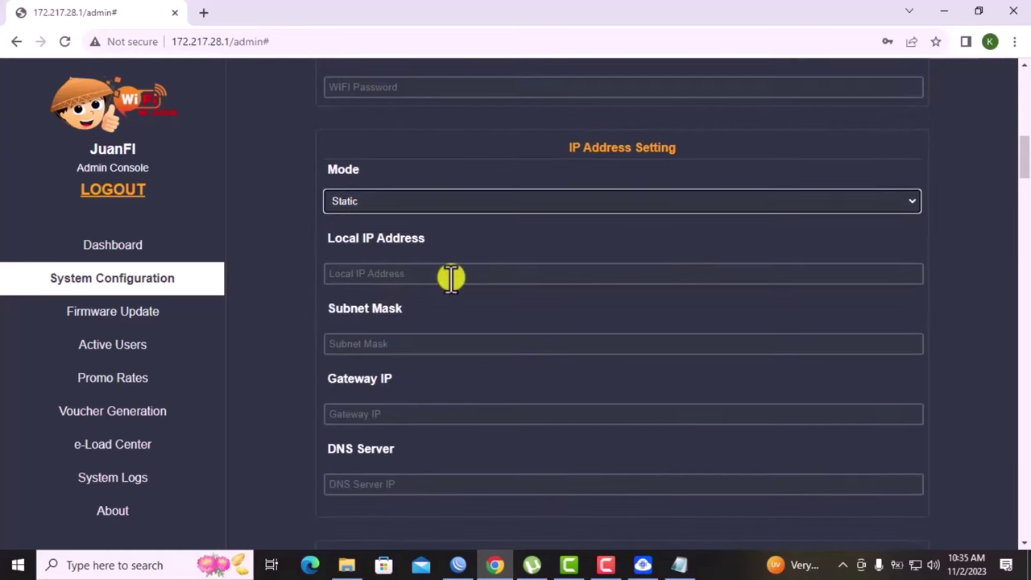
pyautogui.click(458, 564)
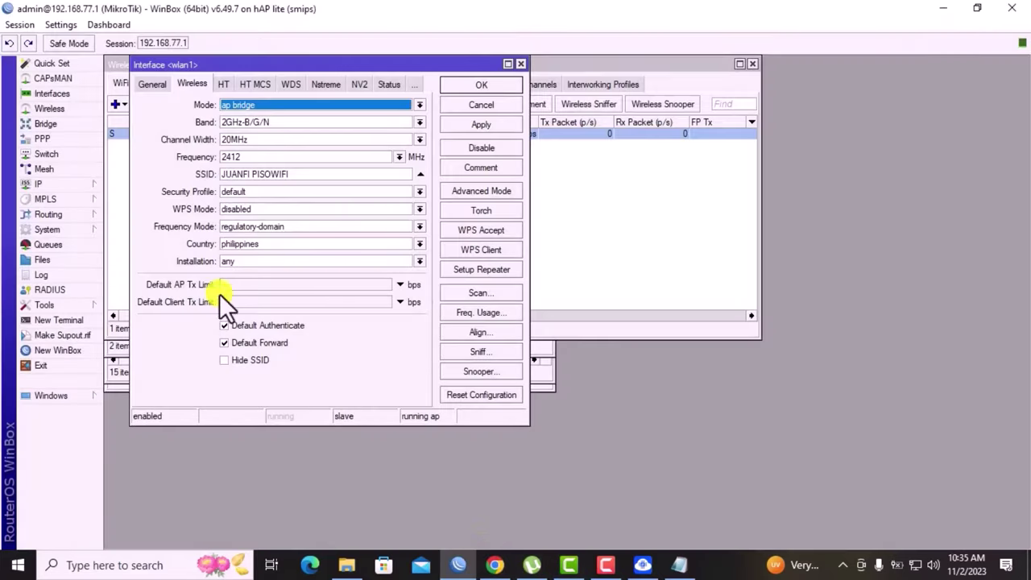
# Step: Close the wlan1 settings and open the IP > Hotspot Walled Garden IP list
pyautogui.click(460, 91)
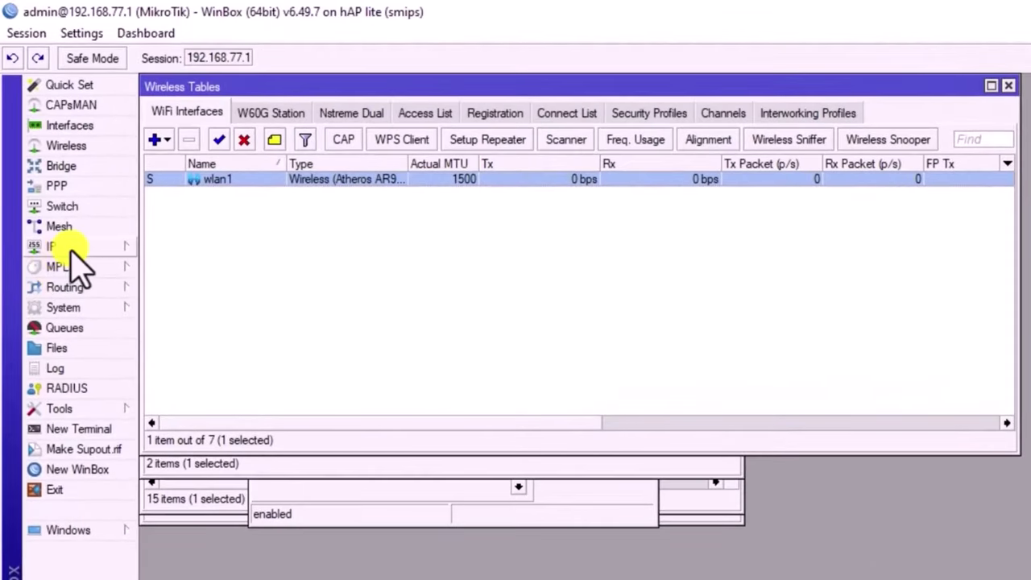
pyautogui.click(69, 247)
pyautogui.click(211, 421)
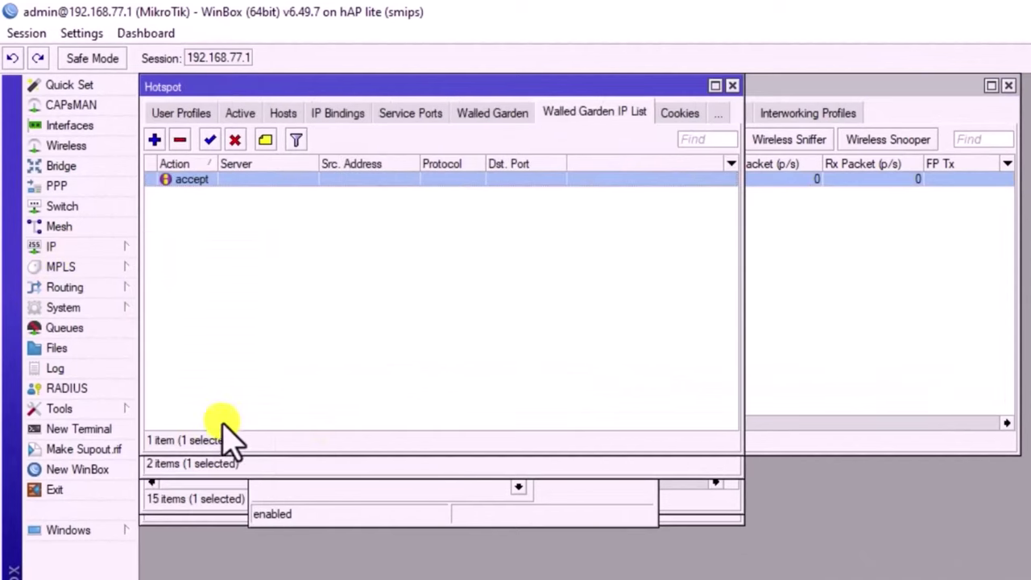
# Step: Edit the accept entry's Dst. Address, 10.0.0.254
pyautogui.doubleClick(282, 179)
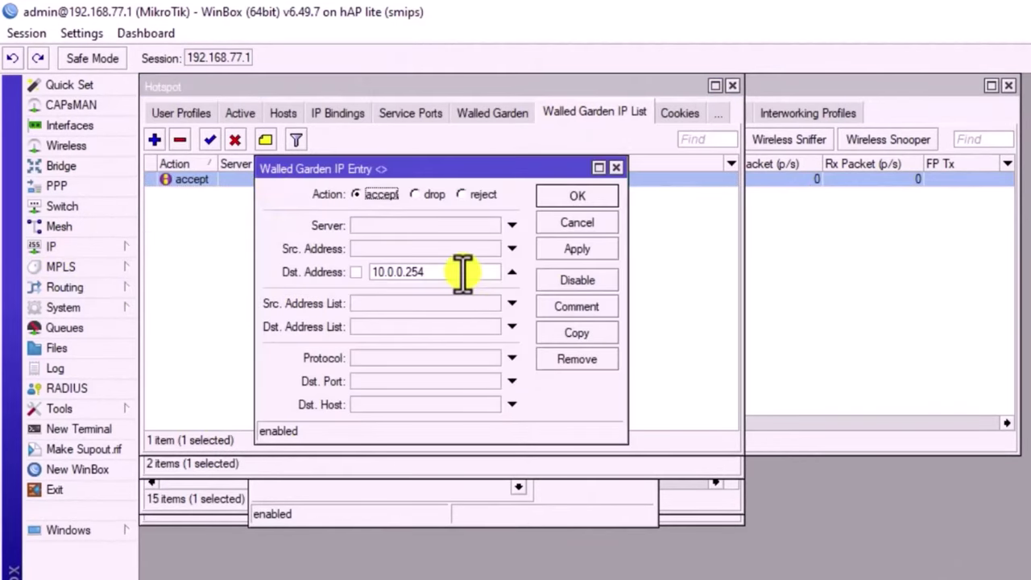
pyautogui.doubleClick(464, 273)
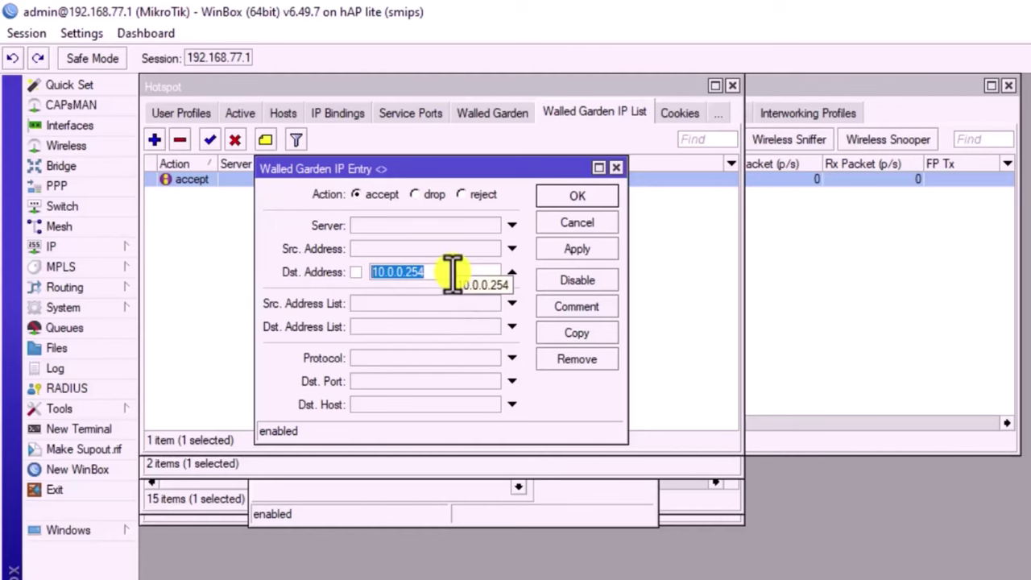
pyautogui.click(453, 272)
pyautogui.doubleClick(453, 273)
pyautogui.hotkey('ctrl', 'v')
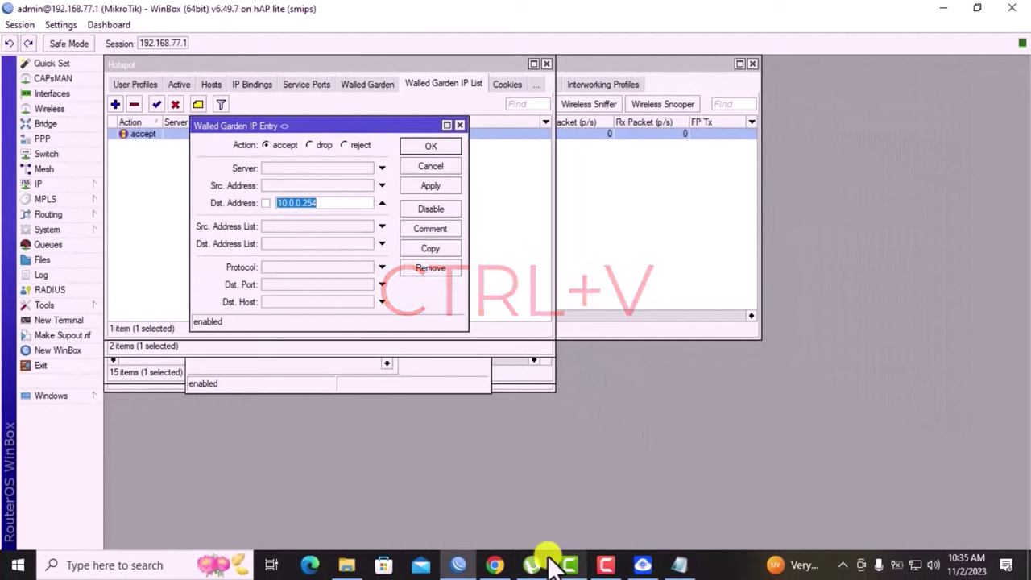
# Step: Enter local IP 10.0.0.254 and subnet mask 255.255.255.0 in the static IP settings
pyautogui.click(494, 565)
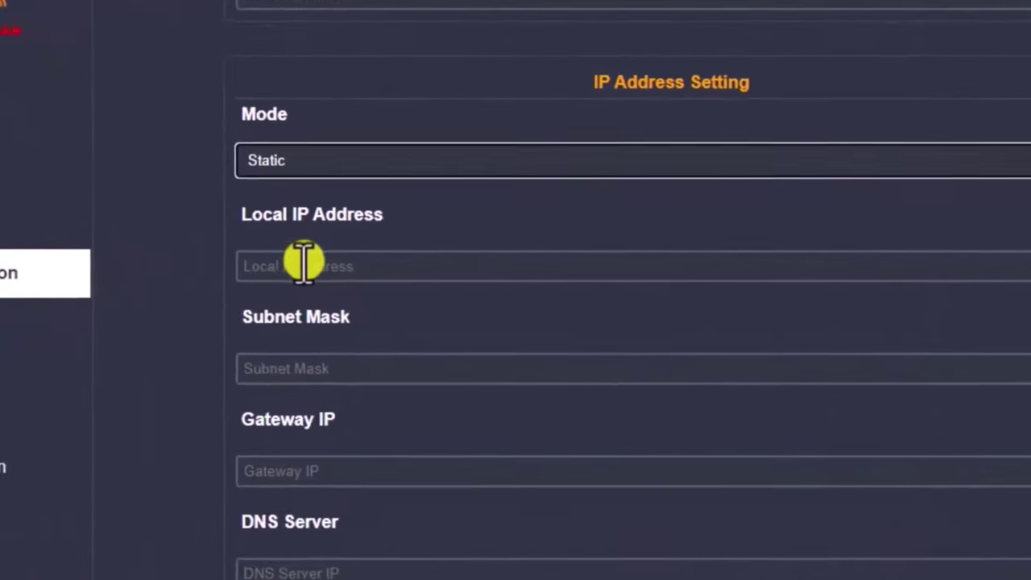
pyautogui.click(359, 272)
pyautogui.hotkey('ctrl', 'v')
pyautogui.scroll(-3, 361, 272)
pyautogui.scroll(2, 326, 128)
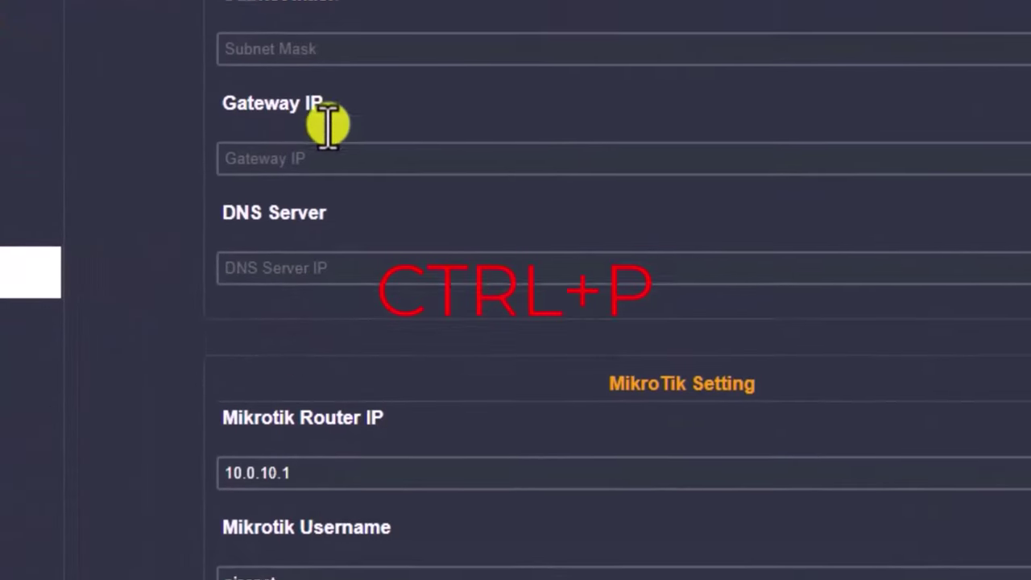
pyautogui.click(323, 145)
pyautogui.write('2')
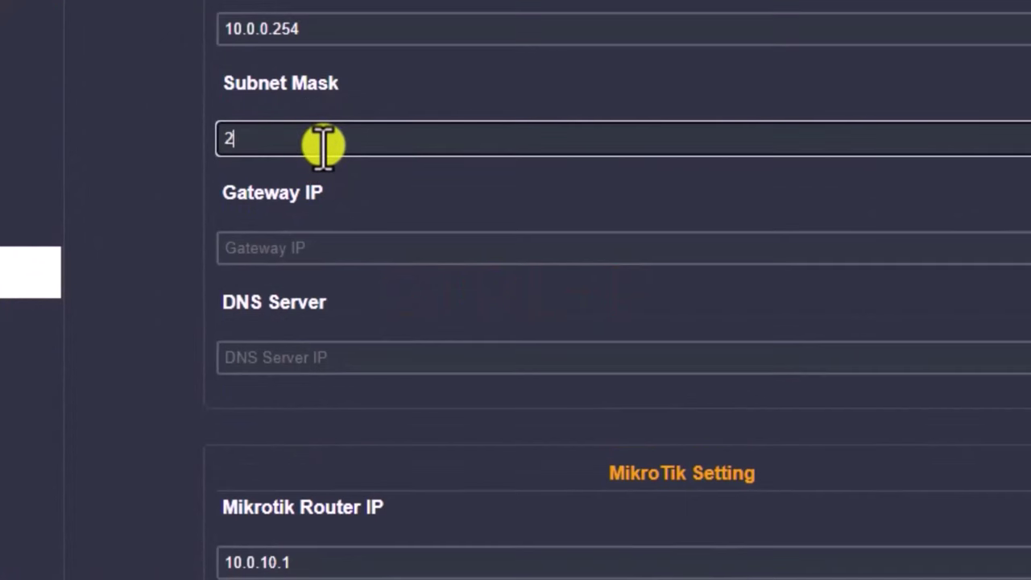
pyautogui.write('55.255.25')
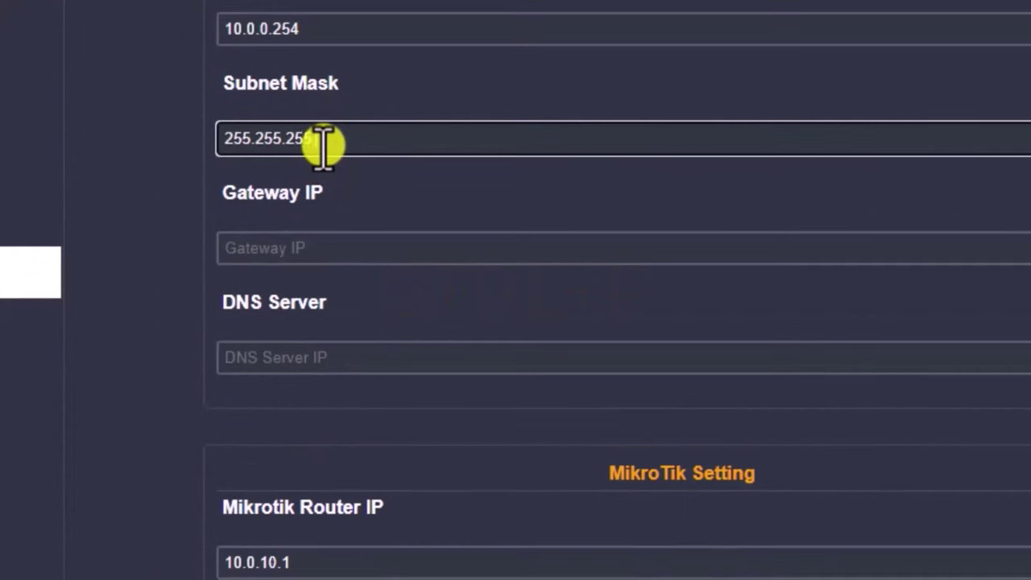
pyautogui.write('5.0')
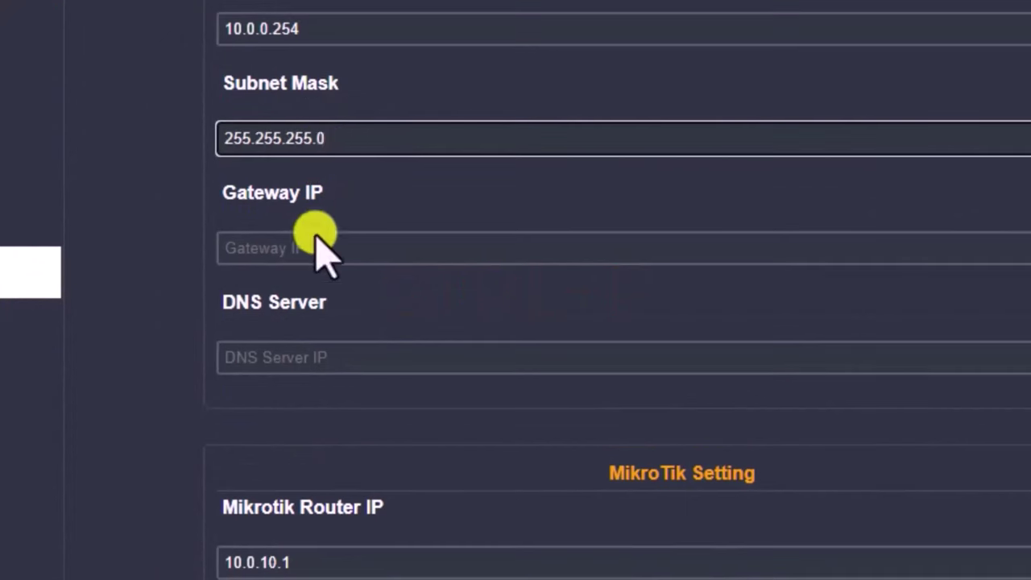
# Step: Fill in gateway 10.0.0.1 and DNS server 8.8.8.8
pyautogui.click(302, 250)
pyautogui.write('10.0.0.1')
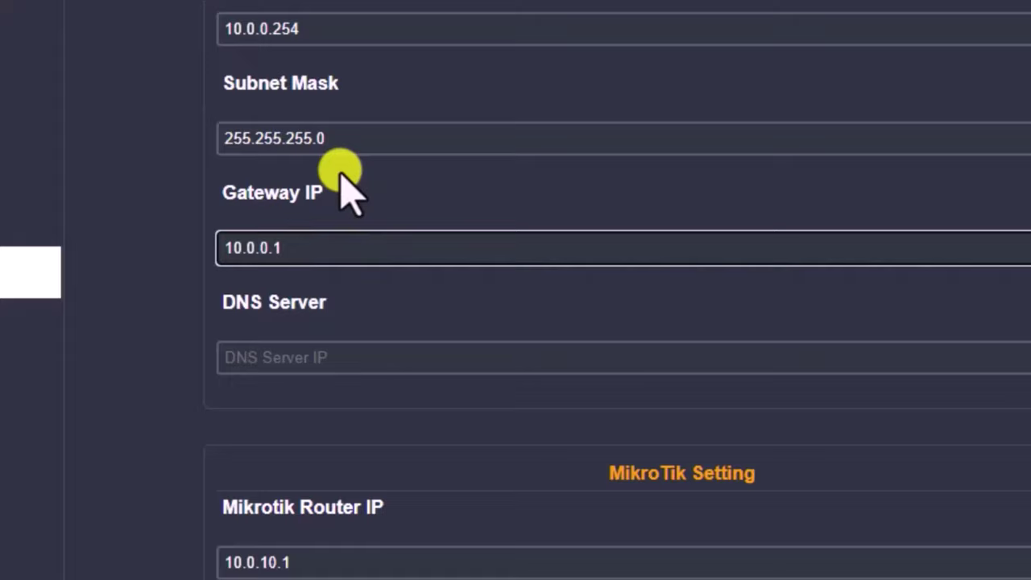
pyautogui.scroll(-3, 336, 234)
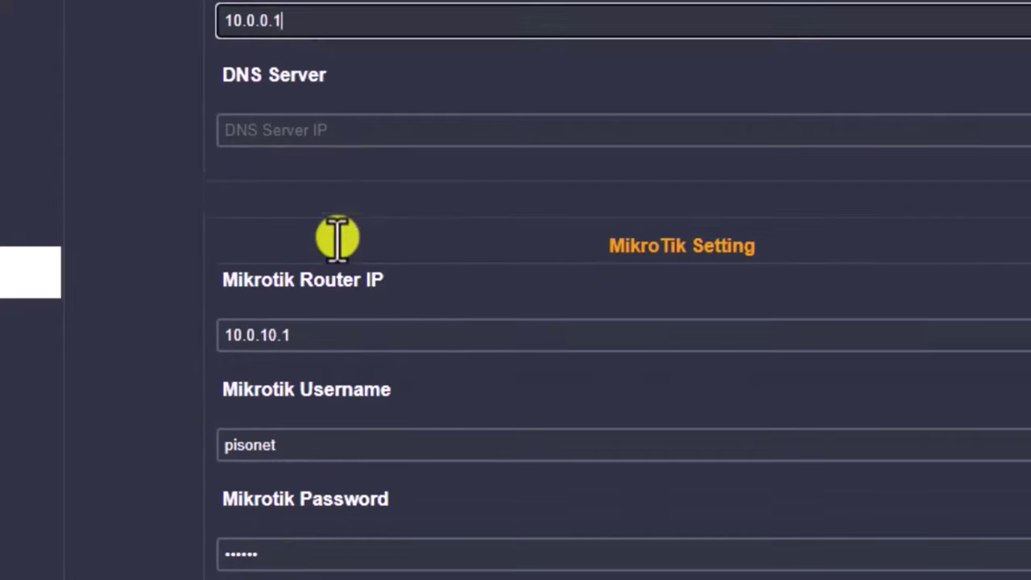
pyautogui.click(341, 128)
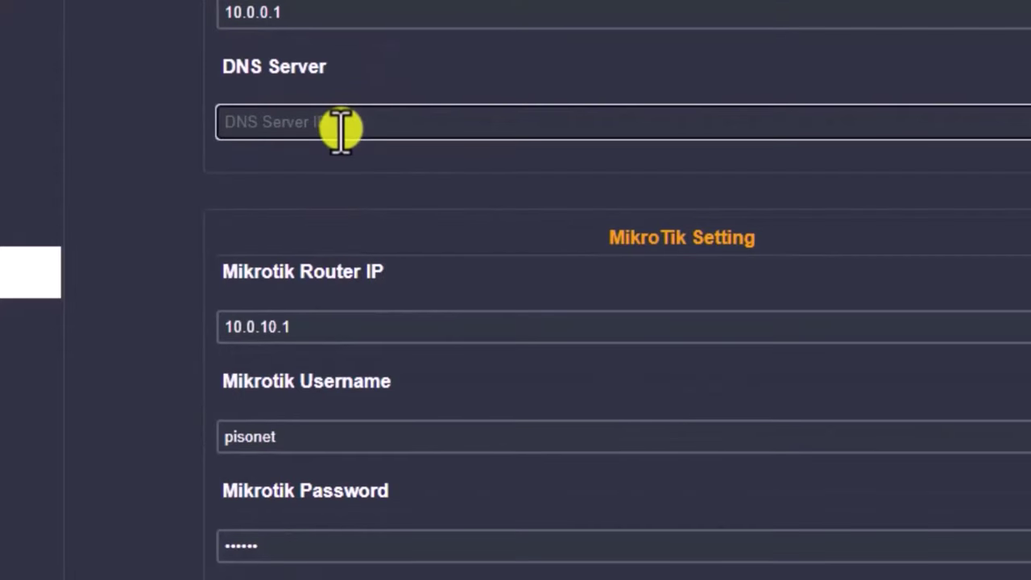
pyautogui.write('8.8.8.8')
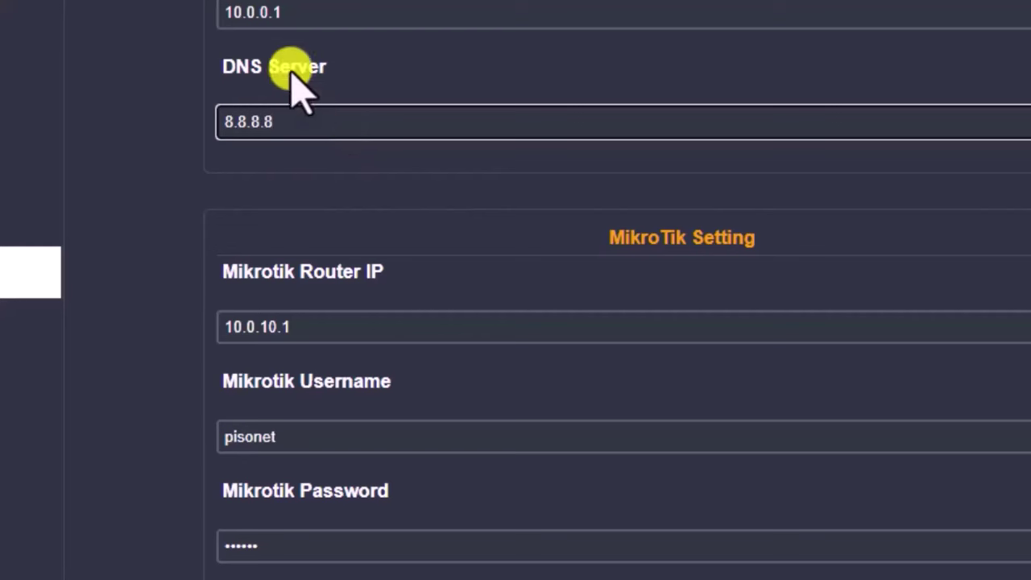
pyautogui.scroll(-3, 290, 69)
pyautogui.click(270, 91)
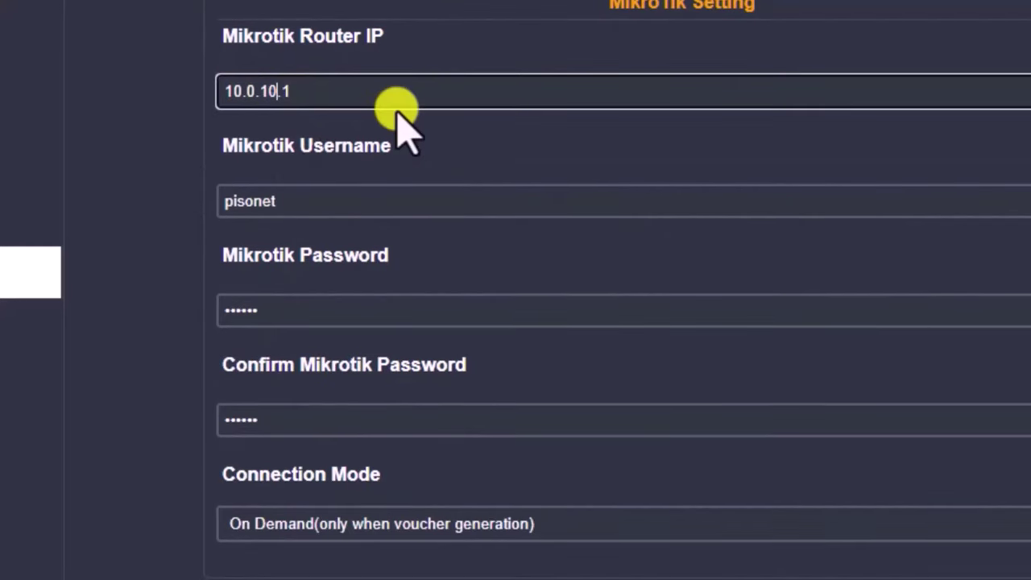
# Step: Correct the Mikrotik Router IP from 10.0.10.1 to 10.0.0.1
pyautogui.press('BackSpace')
pyautogui.press('BackSpace')
pyautogui.write('0')
pyautogui.scroll(-2, 393, 105)
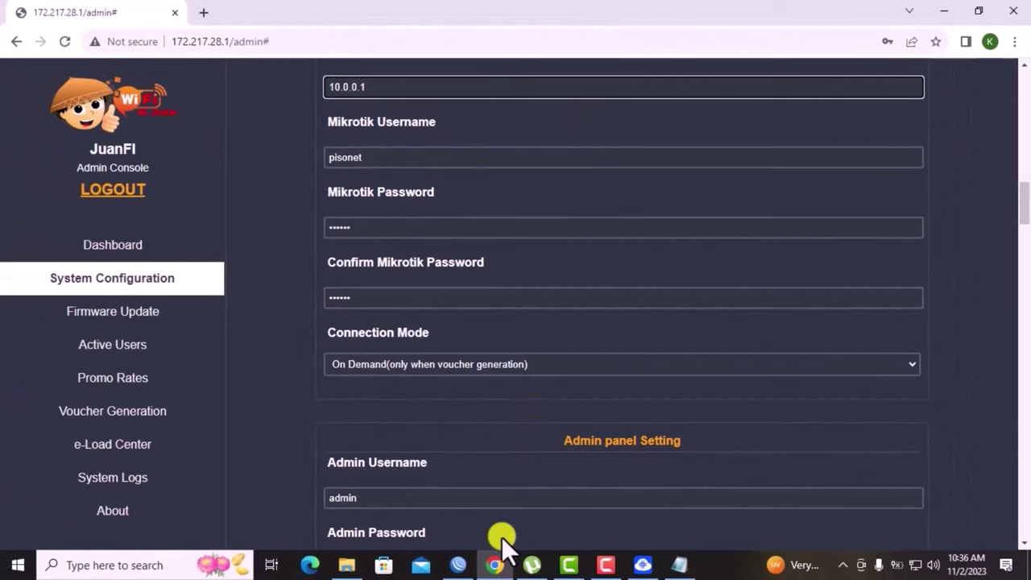
# Step: Open the second router user's properties from System > Users and select its name
pyautogui.click(458, 564)
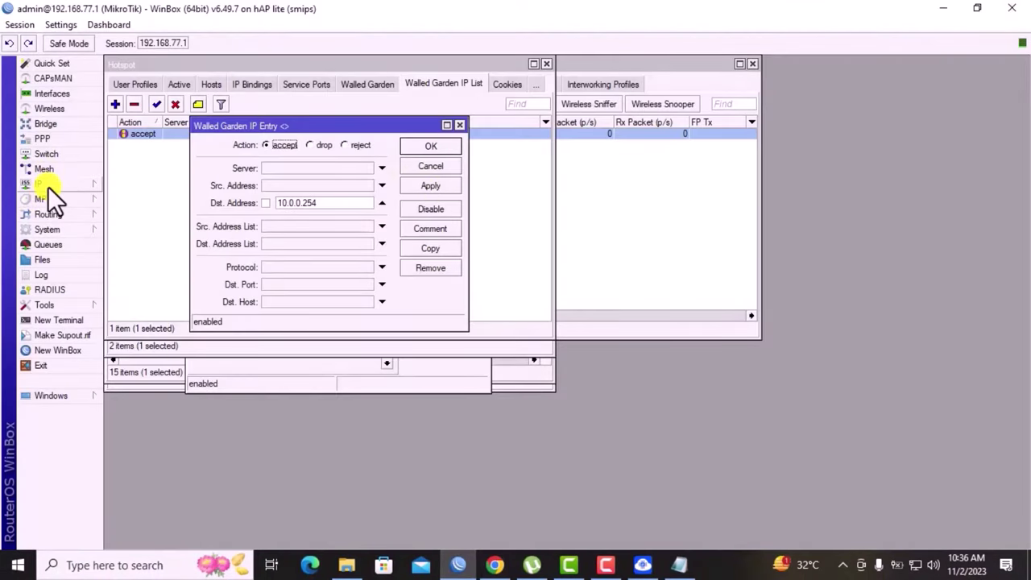
pyautogui.click(62, 229)
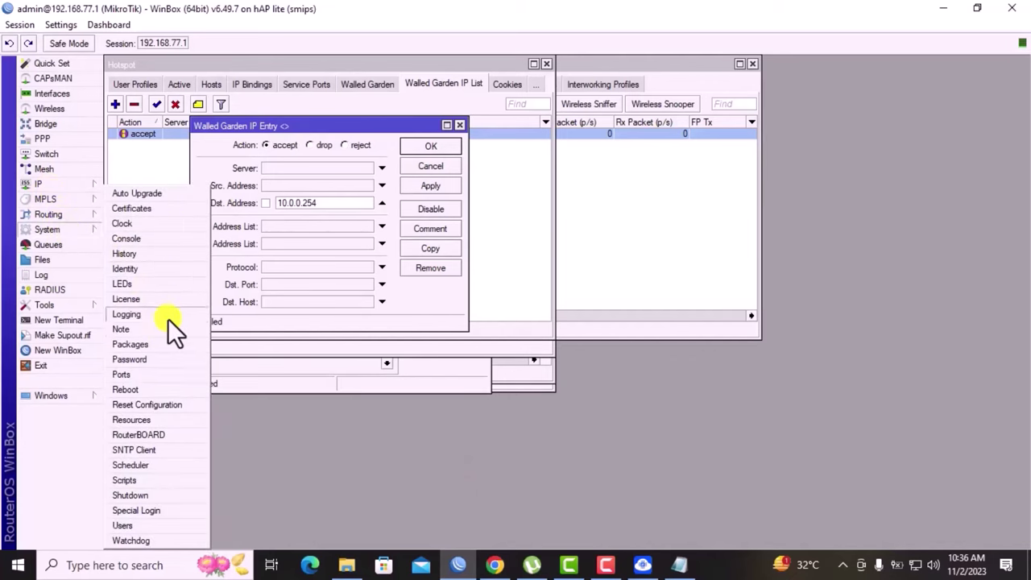
pyautogui.click(123, 526)
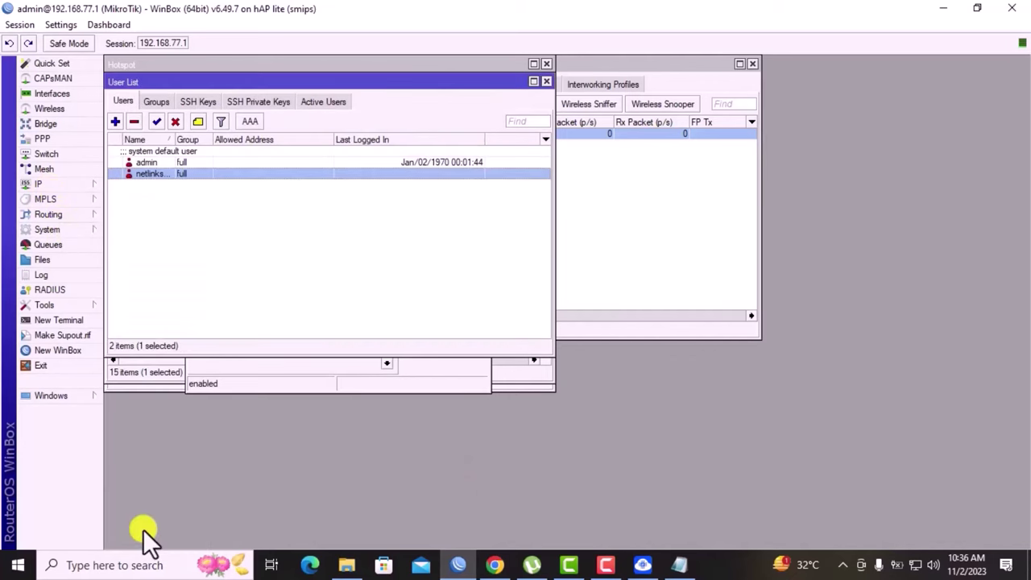
pyautogui.doubleClick(183, 175)
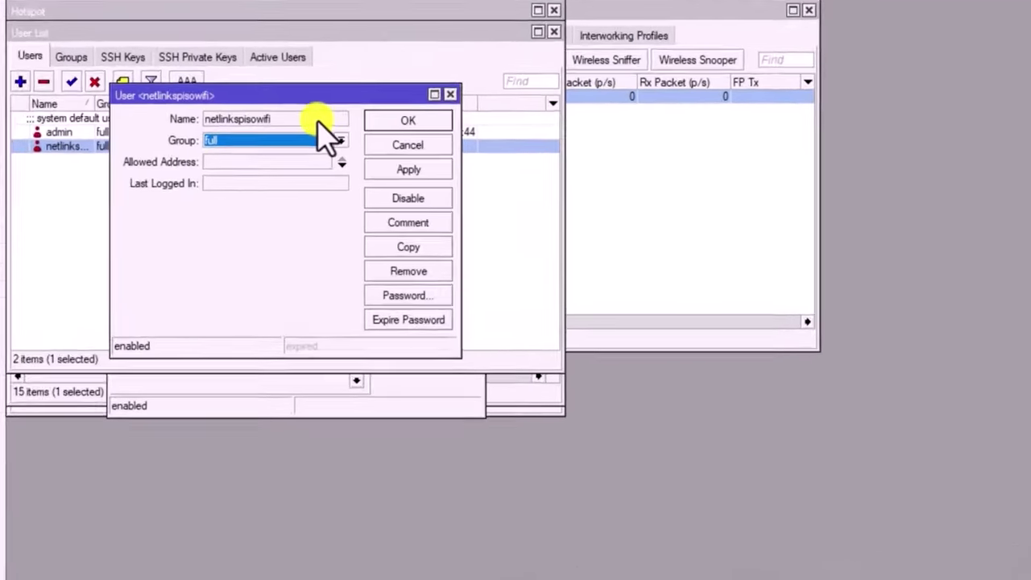
pyautogui.moveTo(292, 100); pyautogui.dragTo(176, 101)
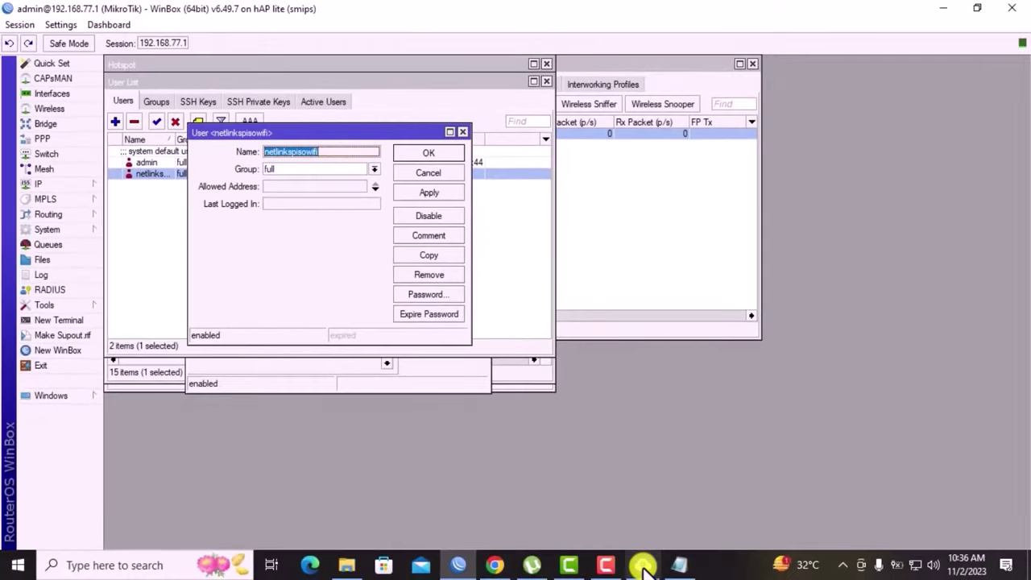
# Step: Enter the router user's name and password into the Mikrotik Username, Password and Confirm fields
pyautogui.click(494, 569)
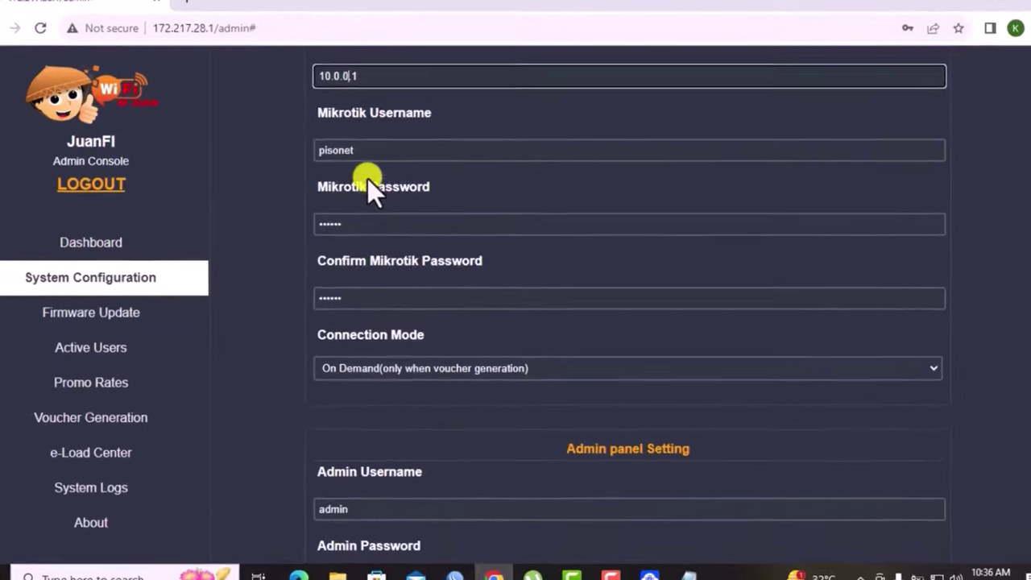
pyautogui.moveTo(366, 158); pyautogui.dragTo(202, 163)
pyautogui.moveTo(298, 211); pyautogui.dragTo(65, 221)
pyautogui.hotkey('ctrl', 'v')
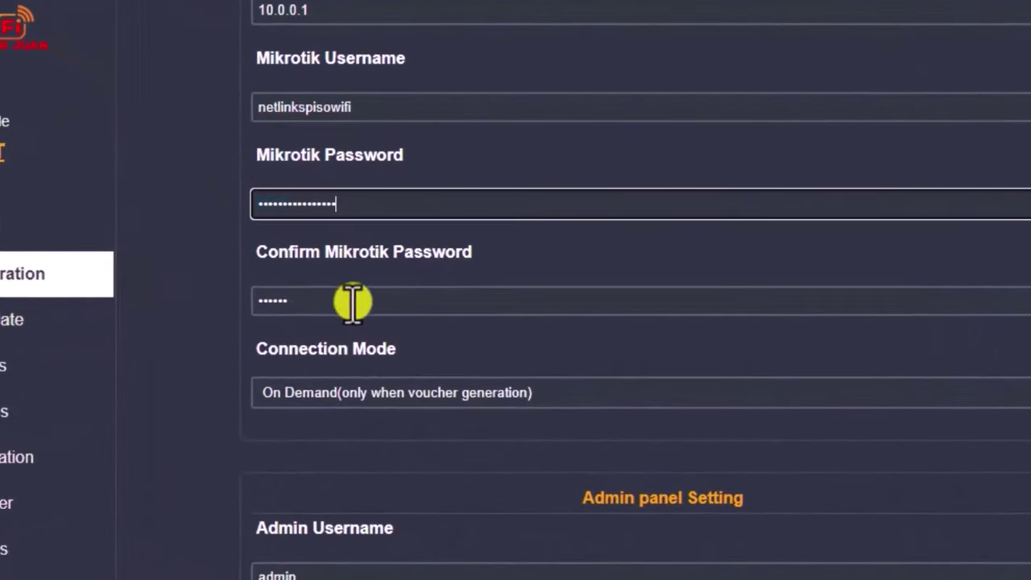
pyautogui.moveTo(349, 299); pyautogui.dragTo(13, 322)
pyautogui.hotkey('ctrl', 'v')
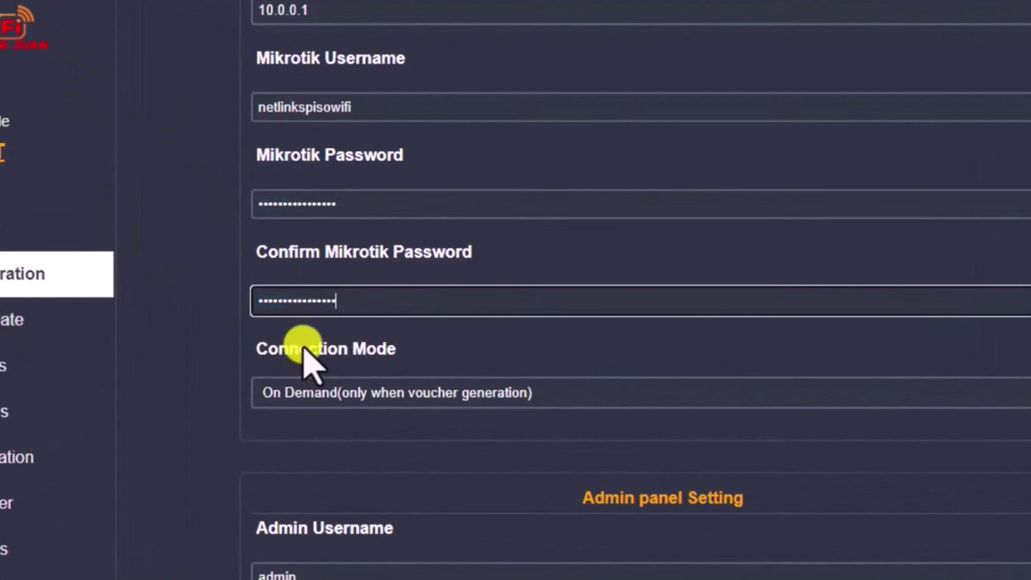
pyautogui.scroll(-5, 306, 355)
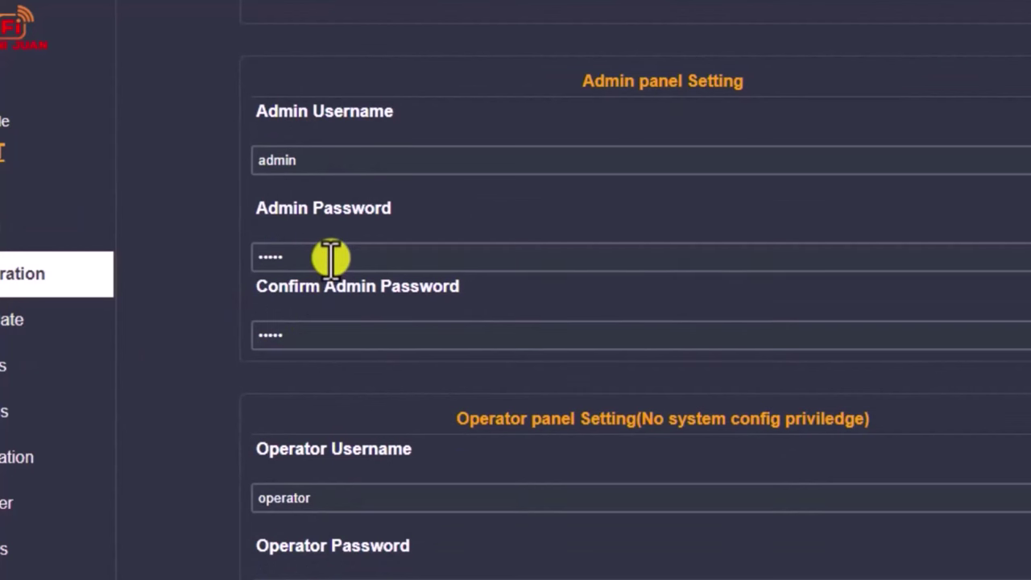
# Step: Retype the Admin Password and Confirm Admin Password with a new password
pyautogui.click(335, 261)
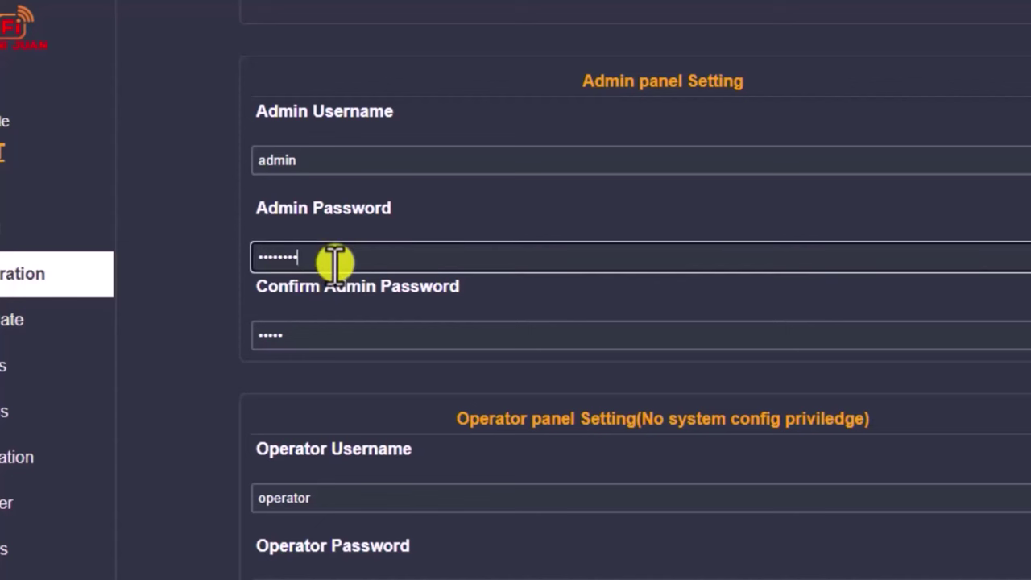
pyautogui.click(334, 337)
pyautogui.write('••')
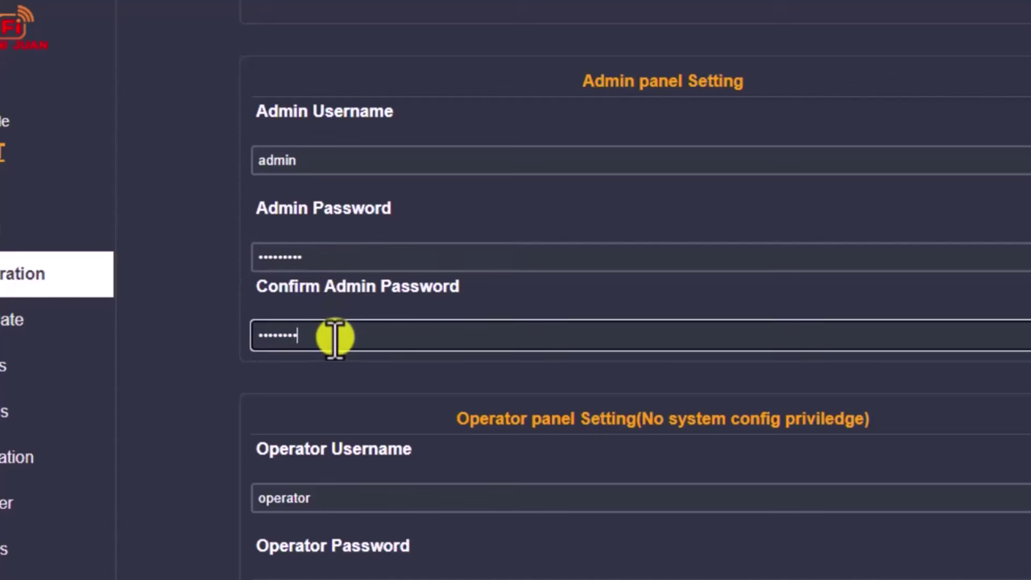
pyautogui.scroll(-8, 338, 333)
pyautogui.scroll(-1, 342, 338)
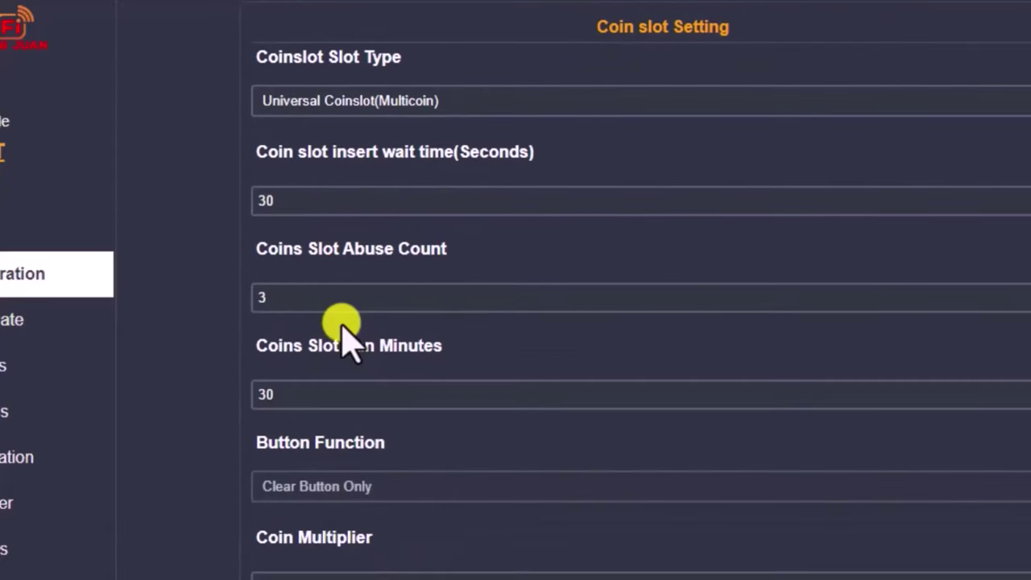
# Step: Replace a System Configuration field's value with 1
pyautogui.moveTo(298, 201); pyautogui.dragTo(185, 202)
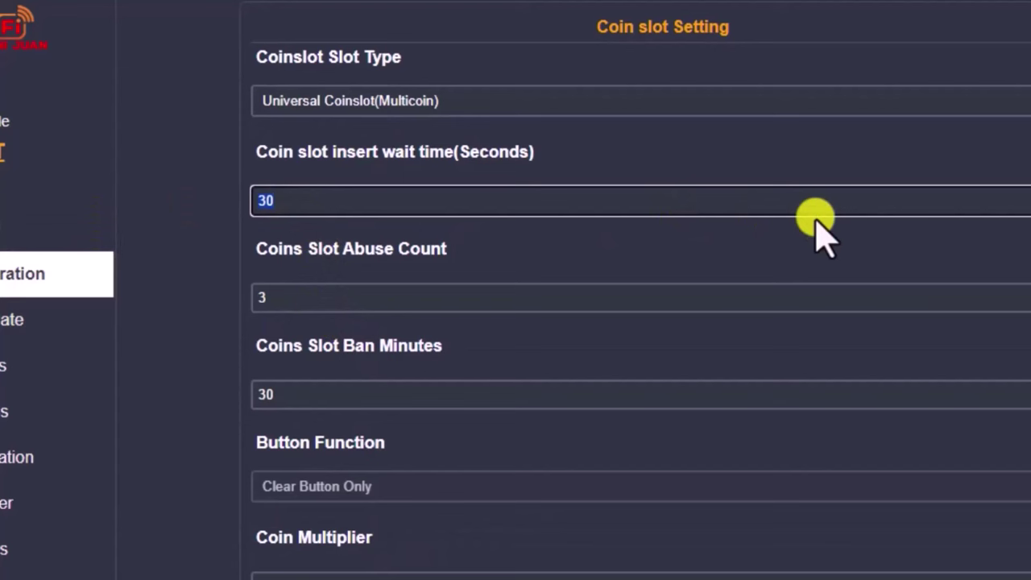
pyautogui.scroll(-4, 234, 419)
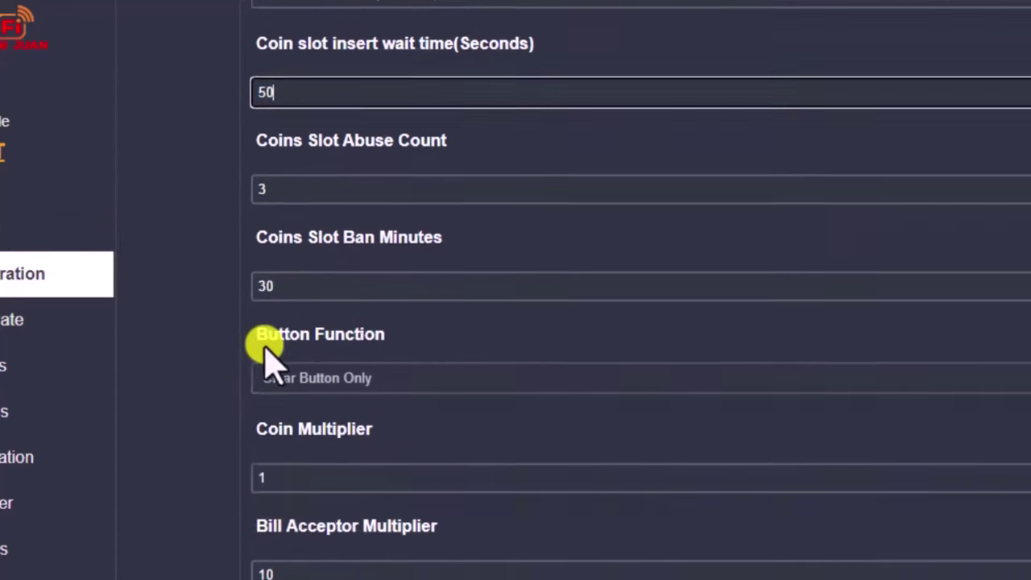
pyautogui.moveTo(290, 82); pyautogui.dragTo(78, 109)
pyautogui.write('1')
pyautogui.scroll(3, 292, 161)
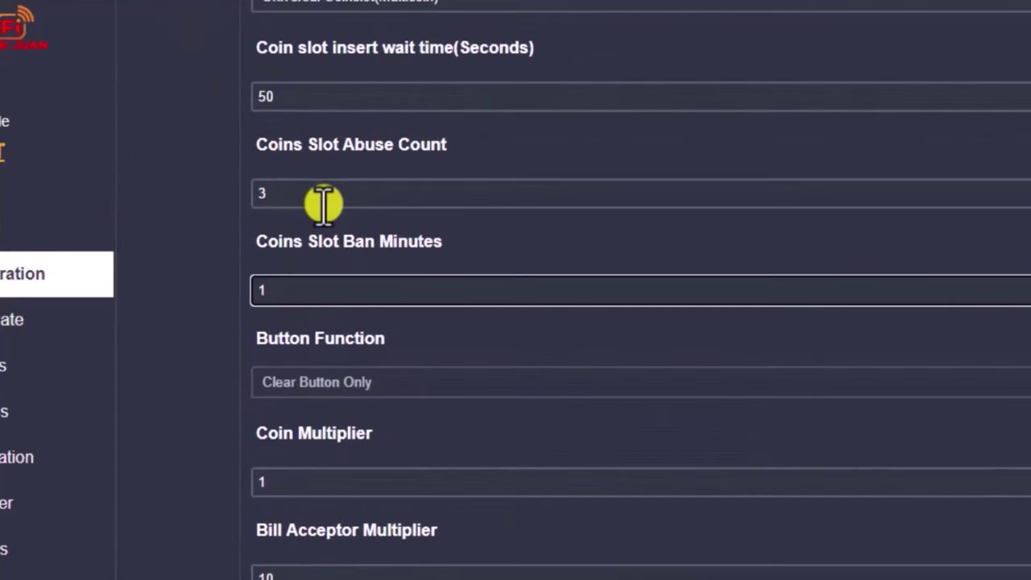
# Step: Scroll down to Other Setting and focus the empty API Key field
pyautogui.scroll(-3, 322, 184)
pyautogui.scroll(-10, 322, 185)
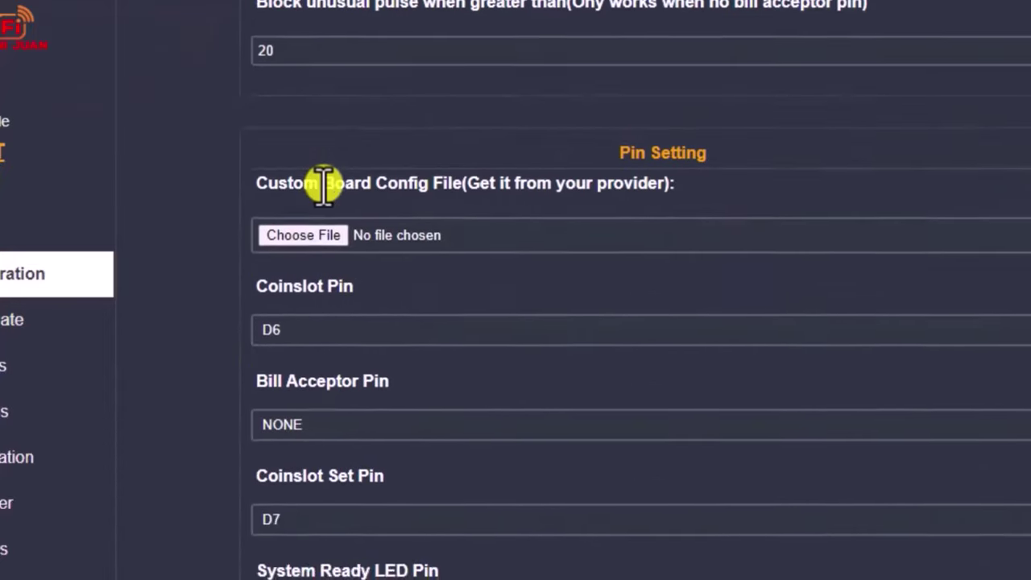
pyautogui.scroll(-15, 326, 190)
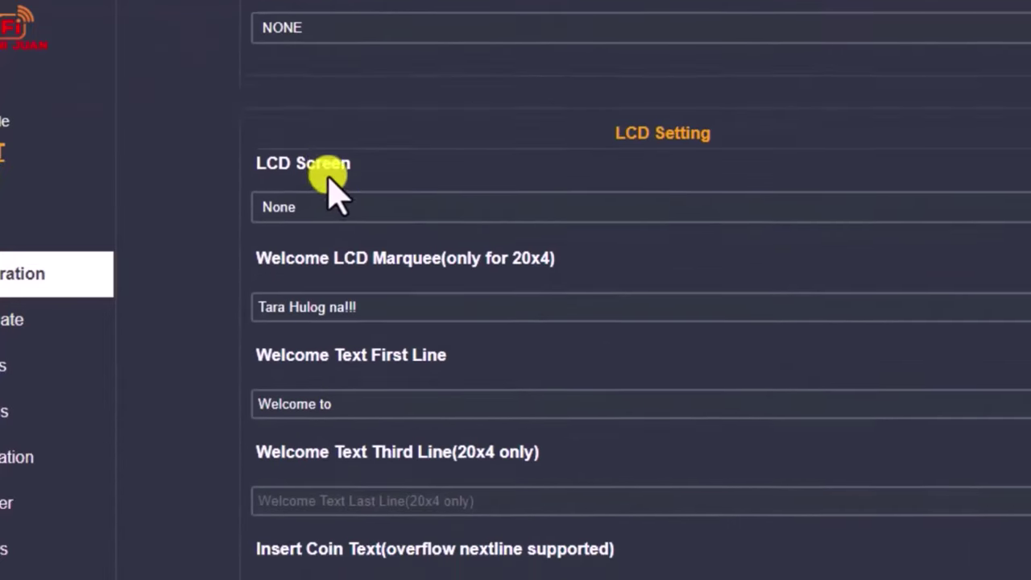
pyautogui.scroll(-9, 329, 187)
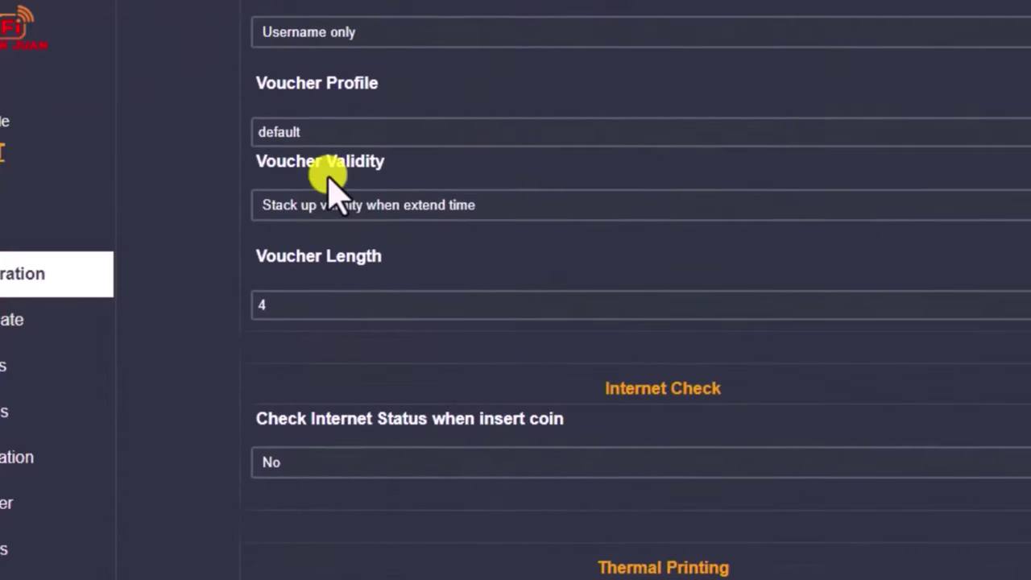
pyautogui.scroll(-6, 328, 187)
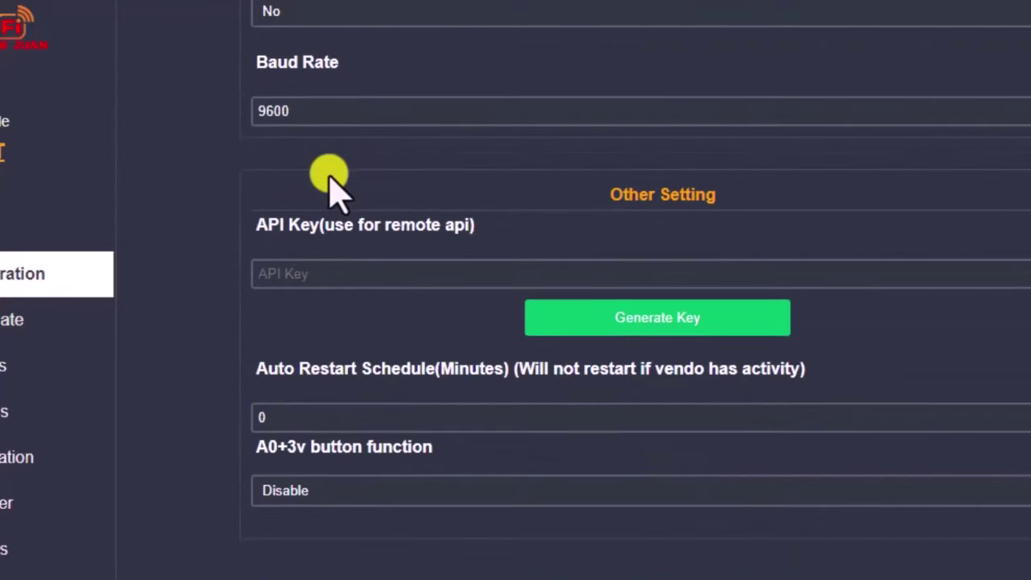
pyautogui.click(288, 274)
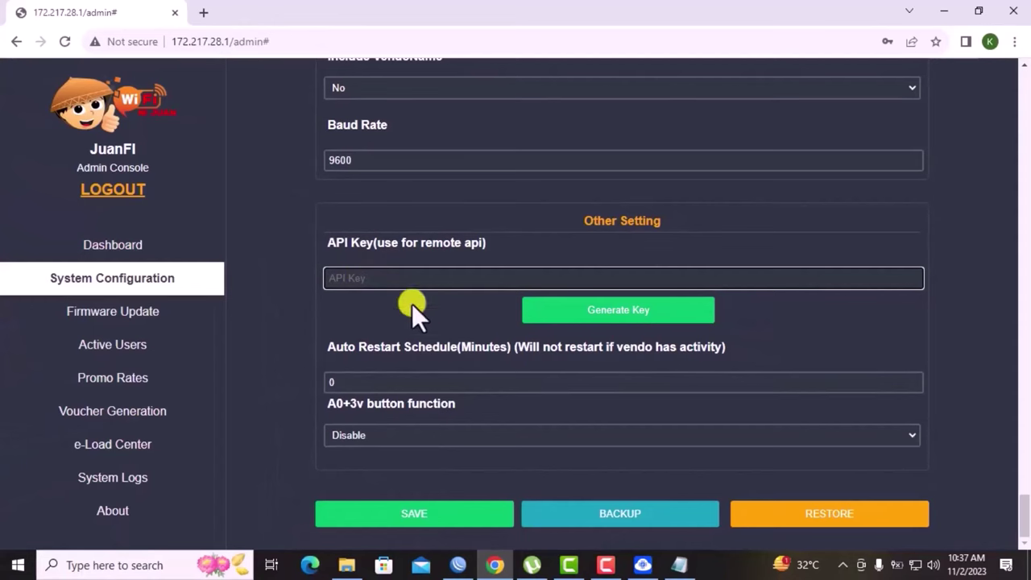
# Step: Open the Restart Nodemcu schedule from System > Scheduler in WinBox
pyautogui.click(458, 565)
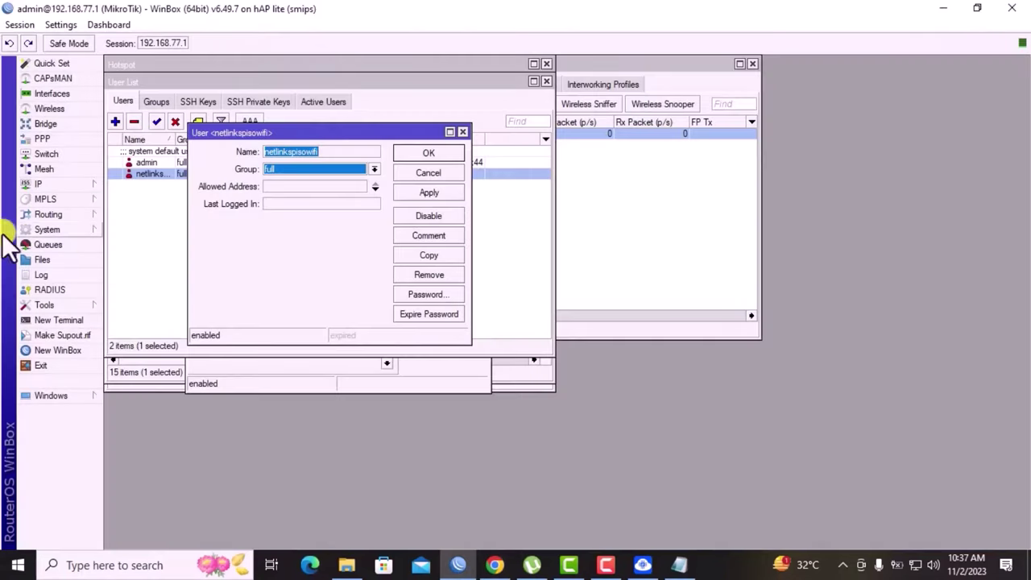
pyautogui.click(44, 230)
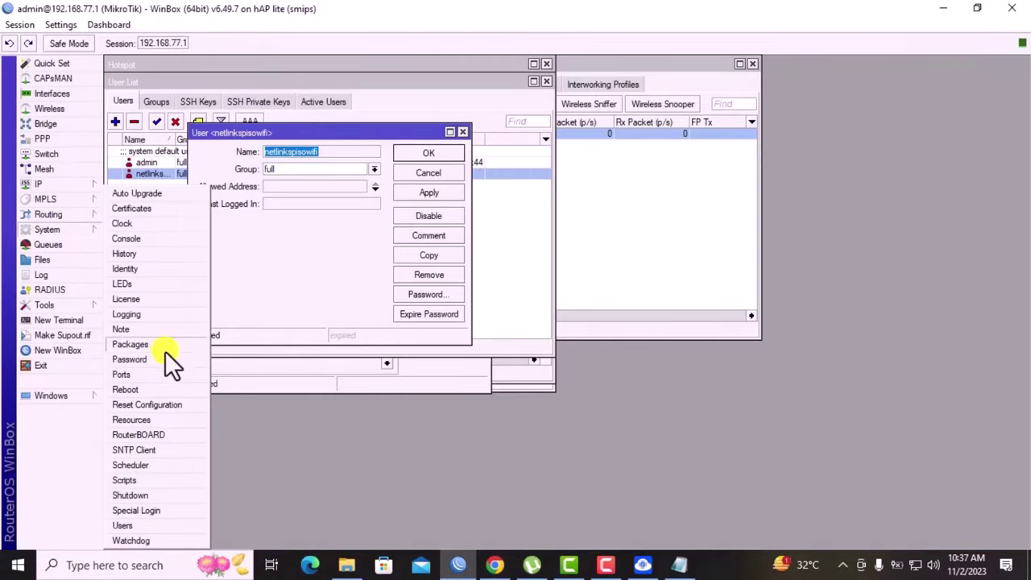
pyautogui.click(151, 469)
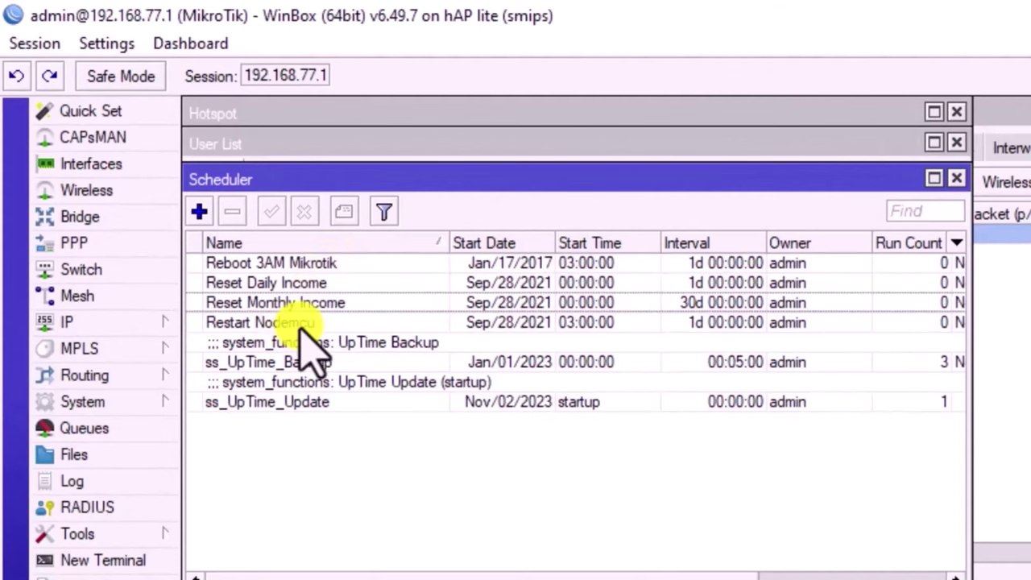
pyautogui.doubleClick(300, 325)
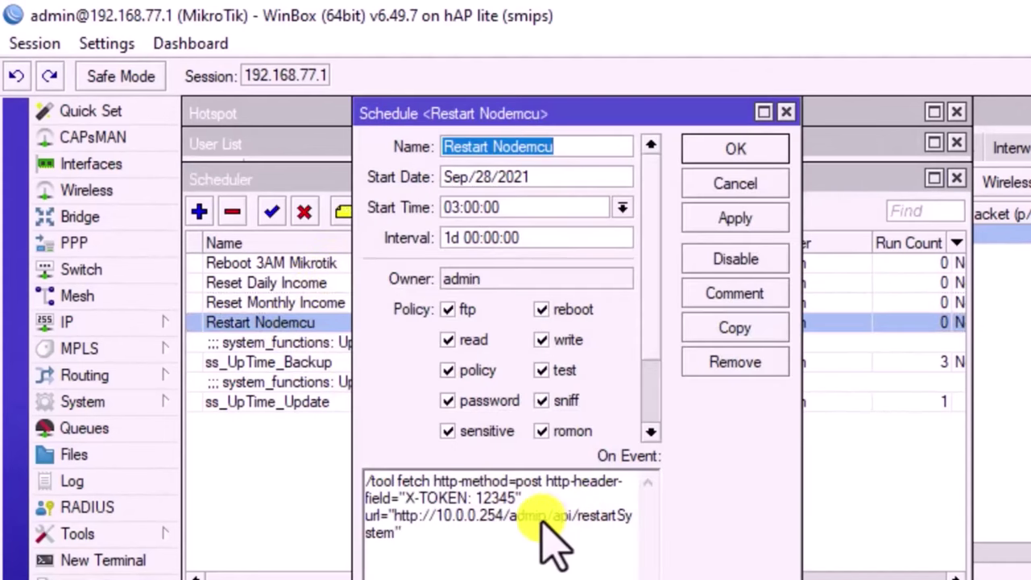
pyautogui.click(515, 515)
pyautogui.moveTo(518, 498); pyautogui.dragTo(482, 500)
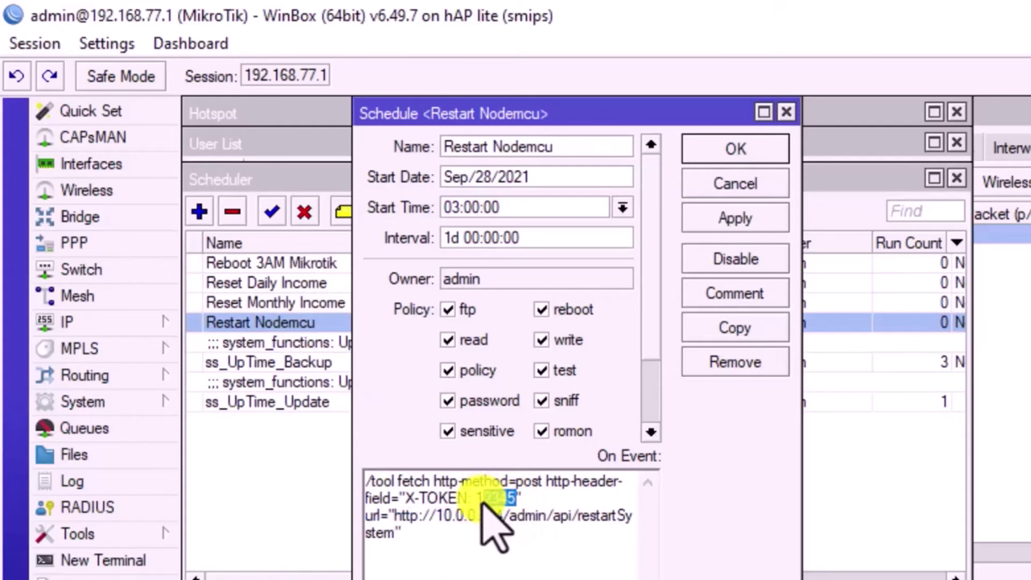
pyautogui.moveTo(478, 504); pyautogui.dragTo(484, 506)
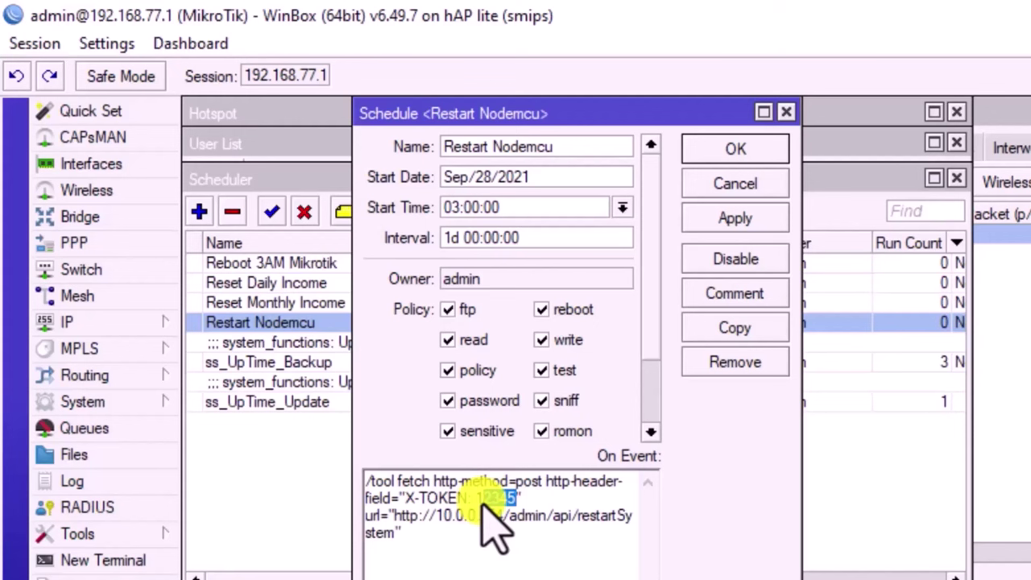
pyautogui.moveTo(506, 517); pyautogui.dragTo(439, 521)
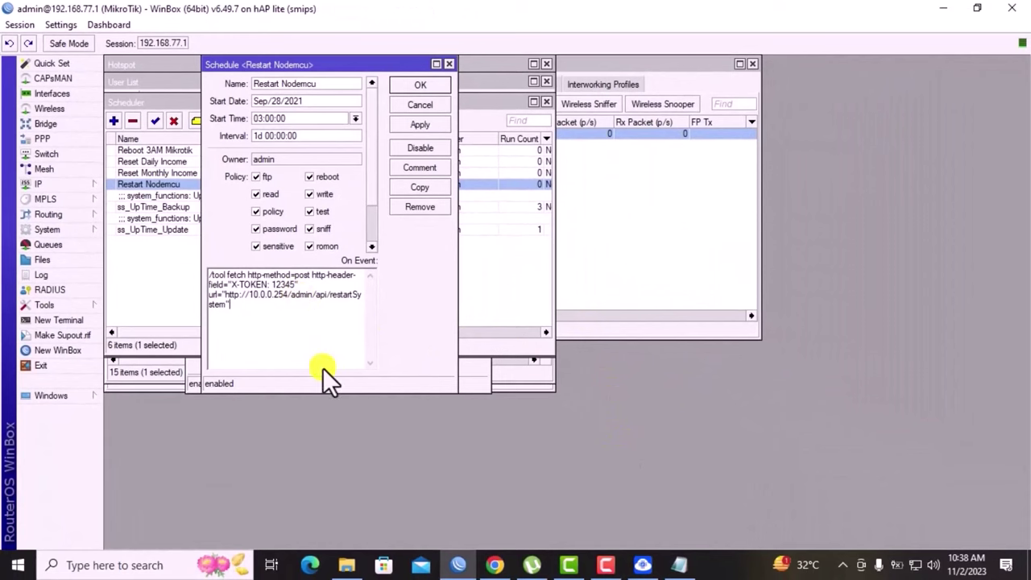
pyautogui.click(495, 564)
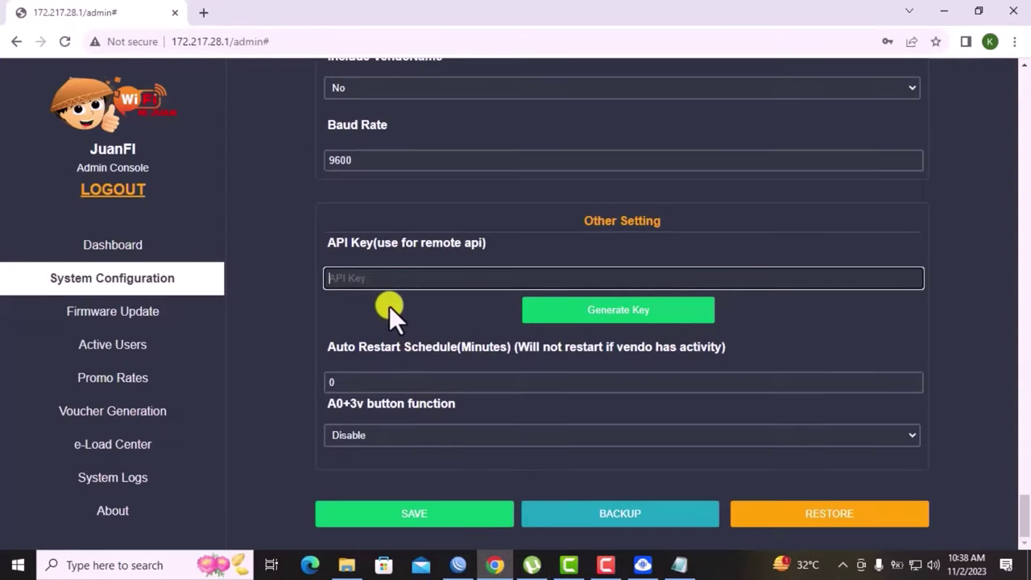
# Step: Enter the schedule's X-TOKEN as the JuanFi API Key and save the configuration
pyautogui.click(417, 514)
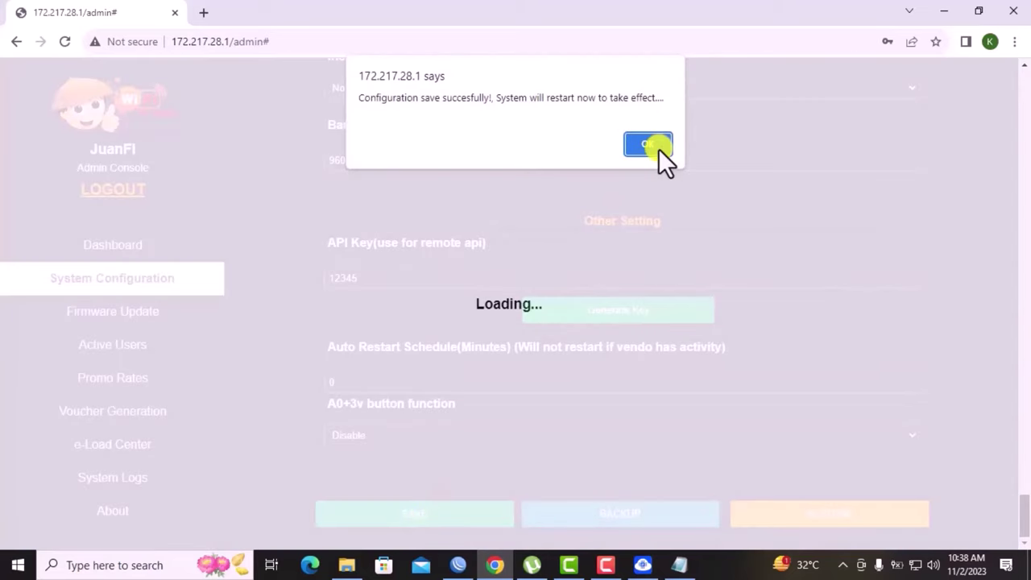
pyautogui.click(648, 145)
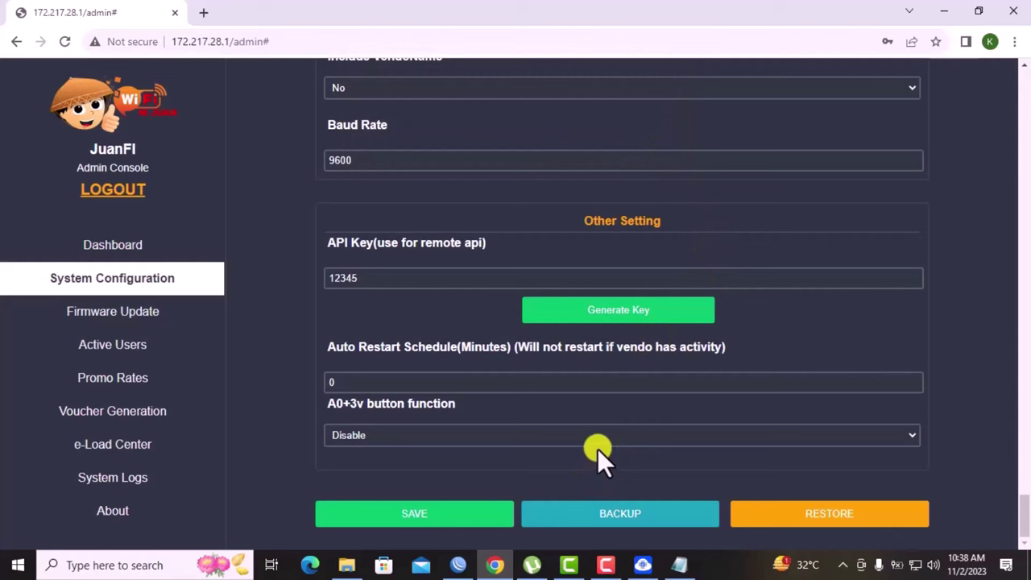
# Step: Show the Hotspot hosts list in WinBox via IP > Hotspot
pyautogui.click(466, 567)
pyautogui.click(62, 186)
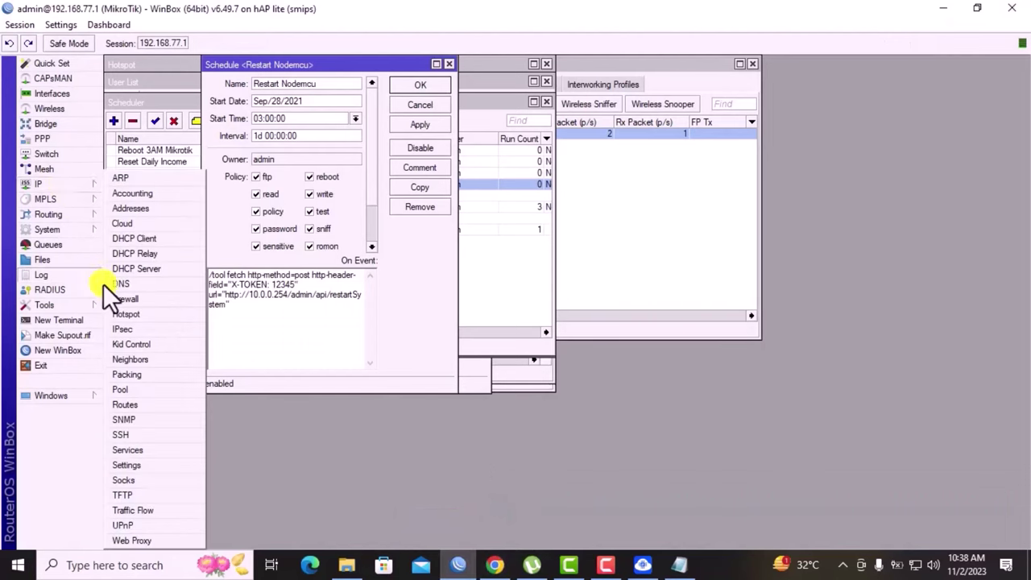
pyautogui.click(121, 313)
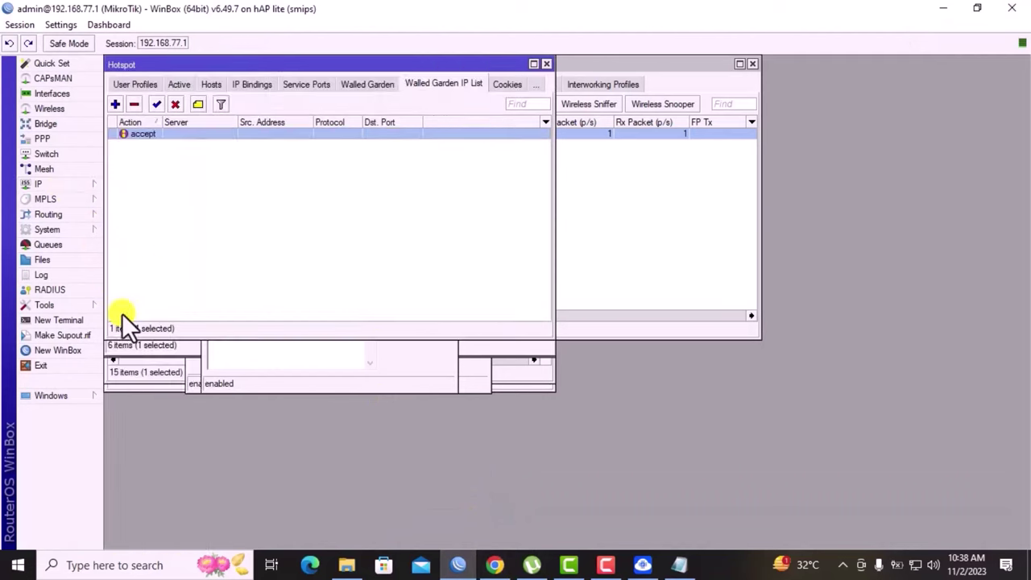
pyautogui.click(210, 84)
pyautogui.moveTo(316, 71); pyautogui.dragTo(418, 112)
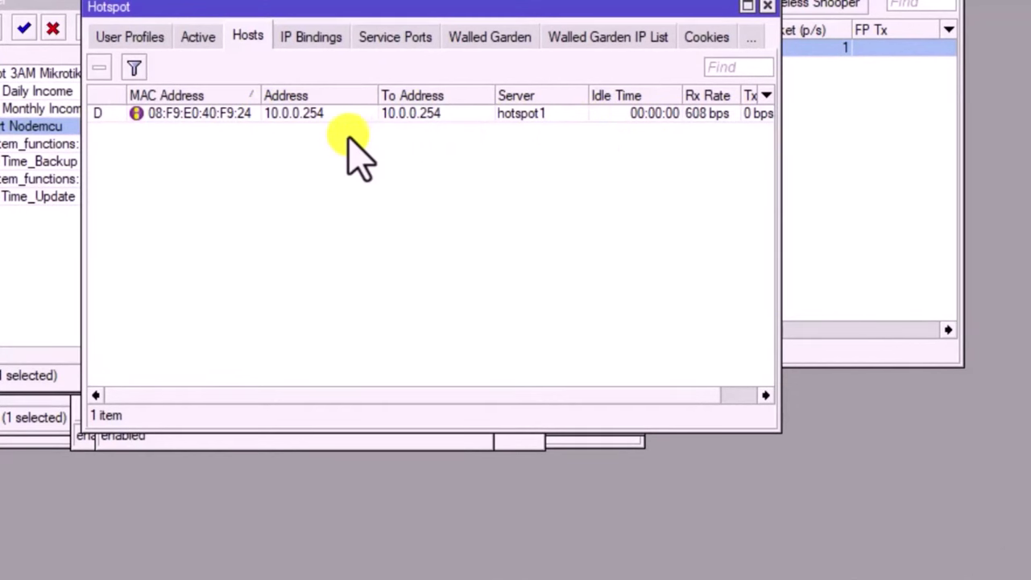
# Step: Make a bypassed IP binding for the 10.0.0.254 vendo host
pyautogui.doubleClick(302, 117)
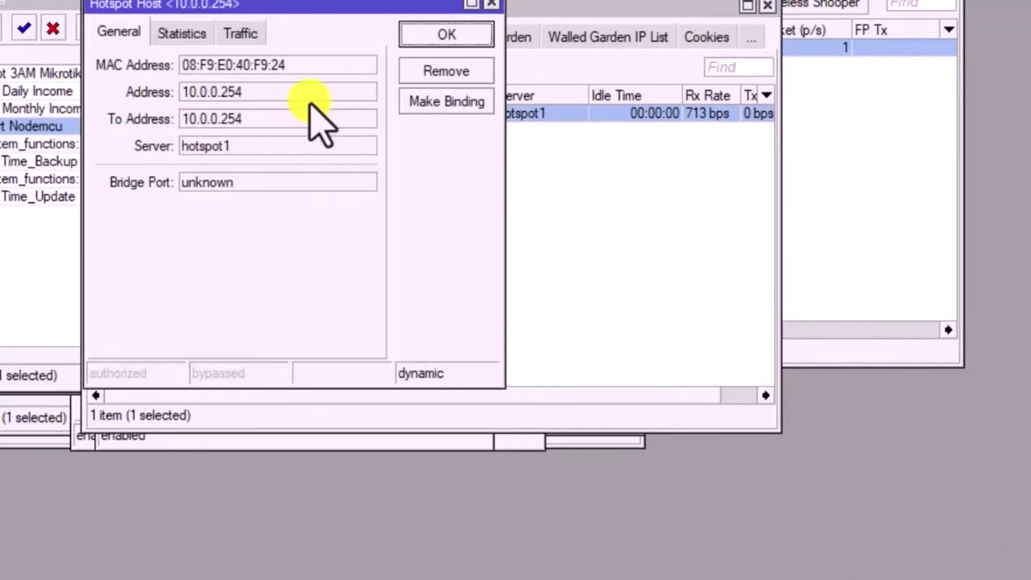
pyautogui.click(435, 103)
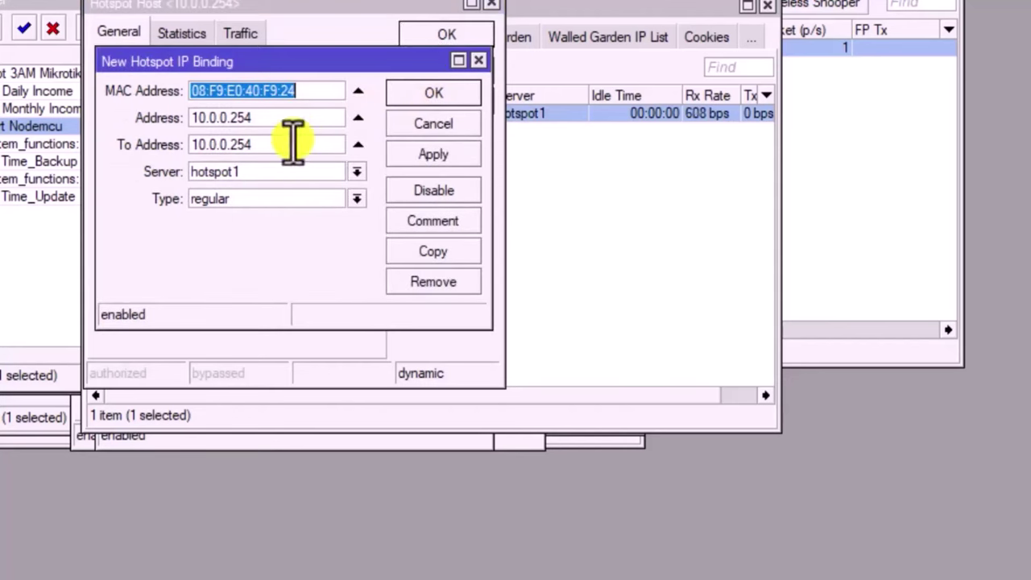
pyautogui.click(357, 198)
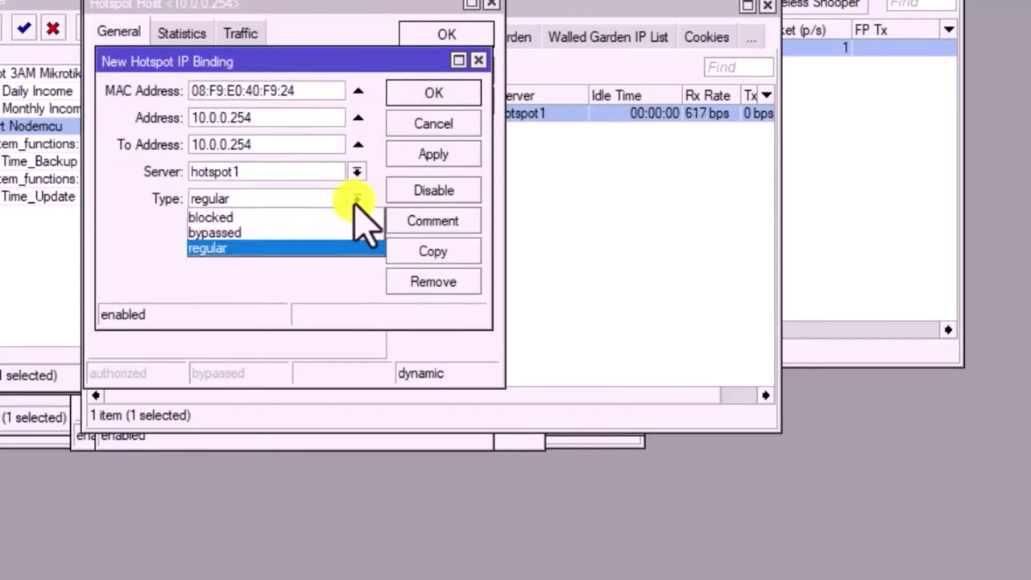
pyautogui.click(308, 231)
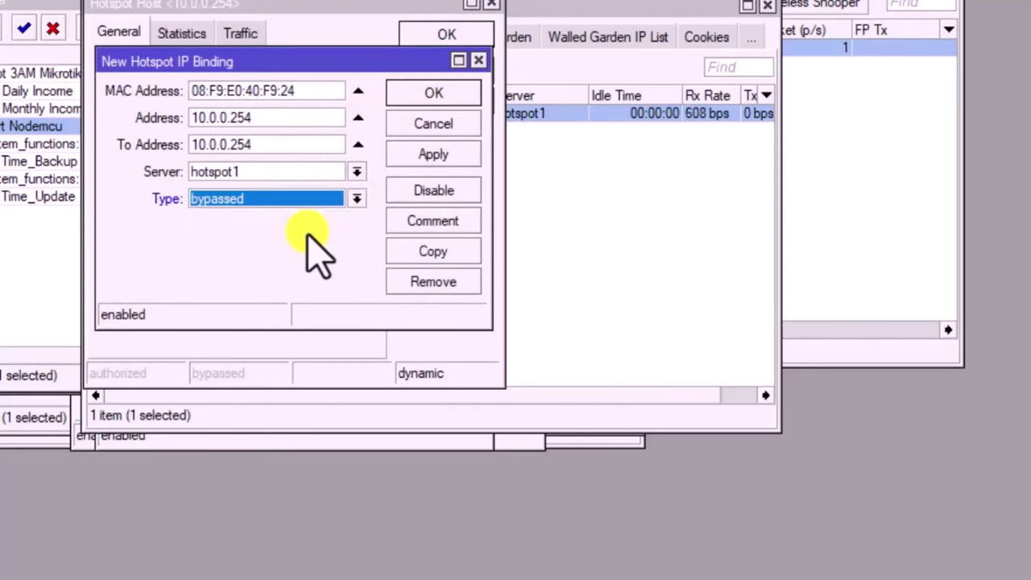
pyautogui.click(433, 154)
pyautogui.click(447, 95)
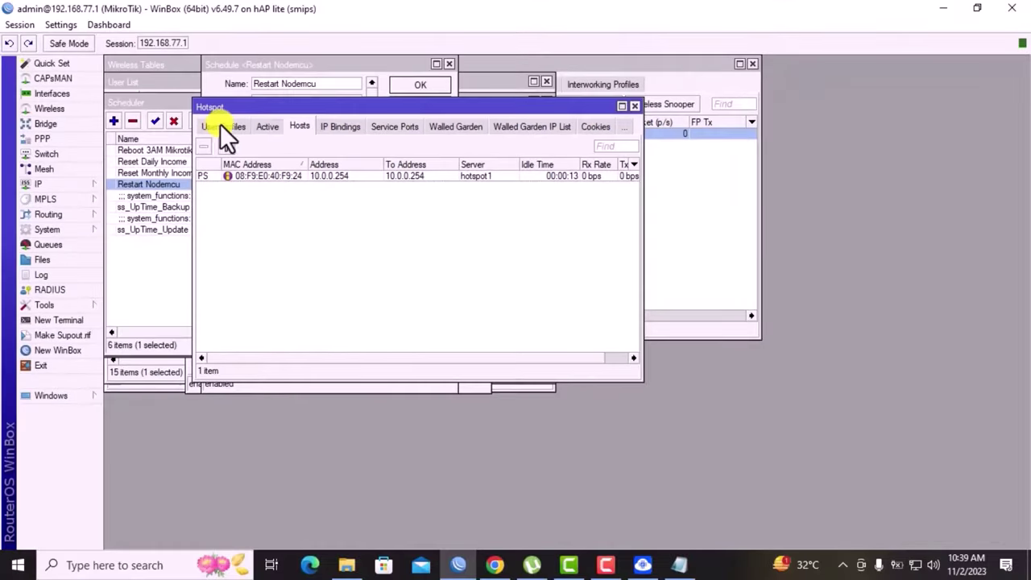
pyautogui.click(223, 129)
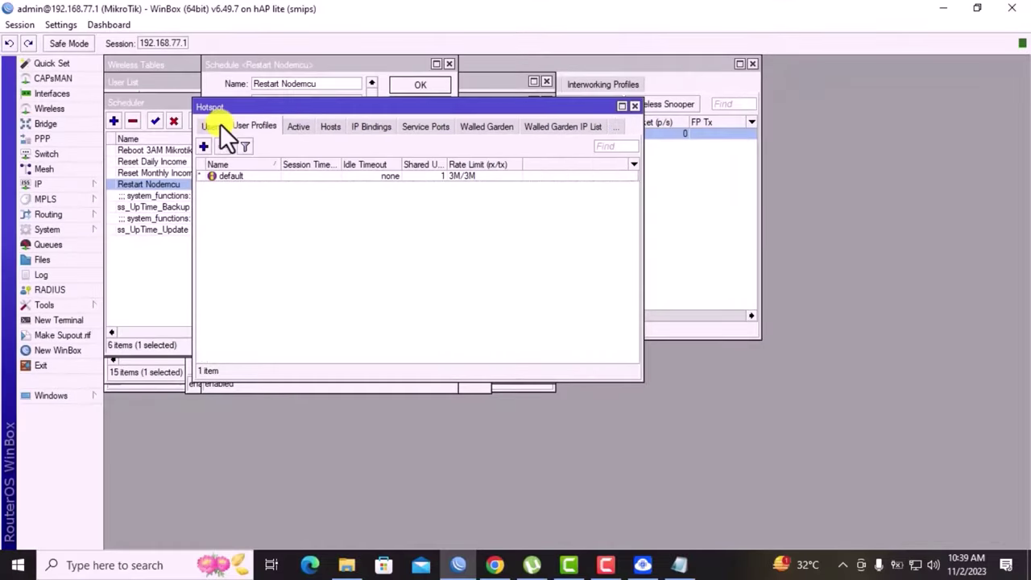
pyautogui.doubleClick(242, 176)
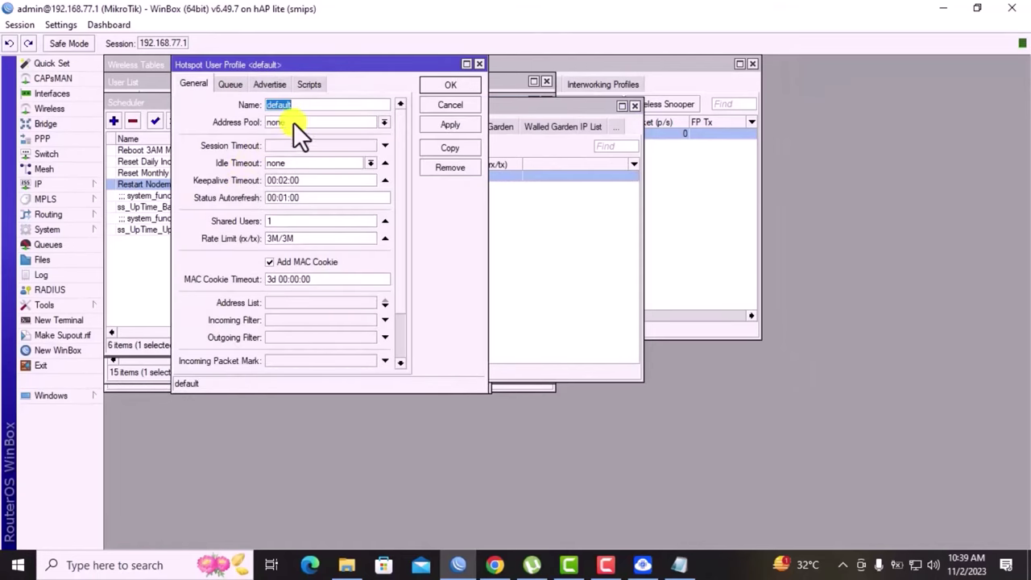
pyautogui.click(310, 83)
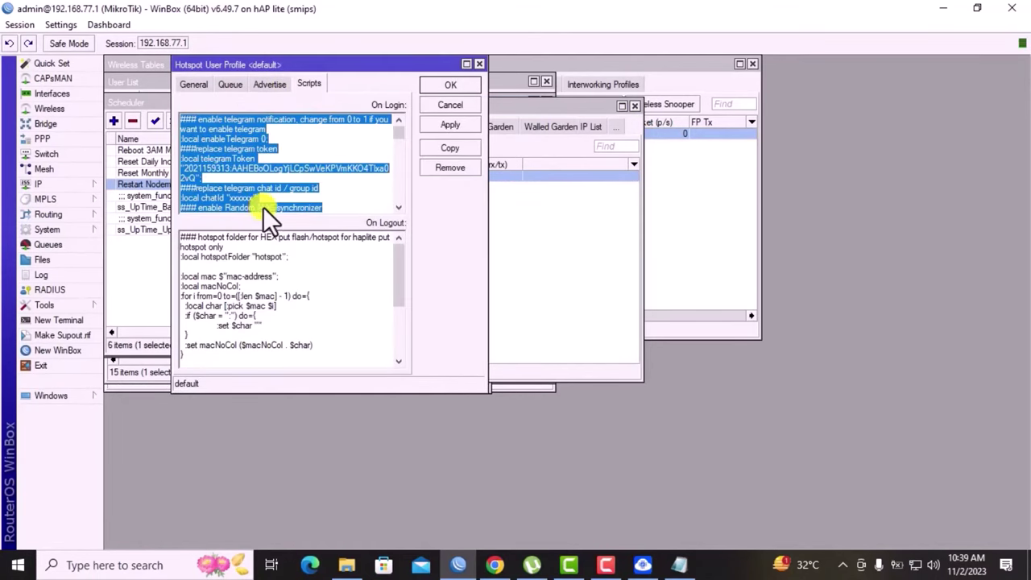
pyautogui.click(299, 167)
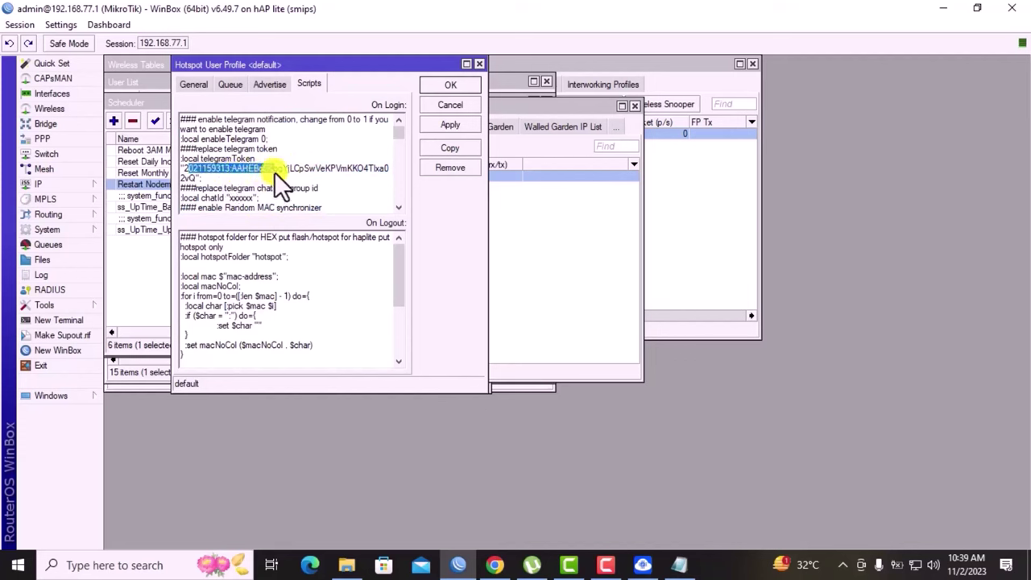
pyautogui.moveTo(274, 171); pyautogui.dragTo(291, 174)
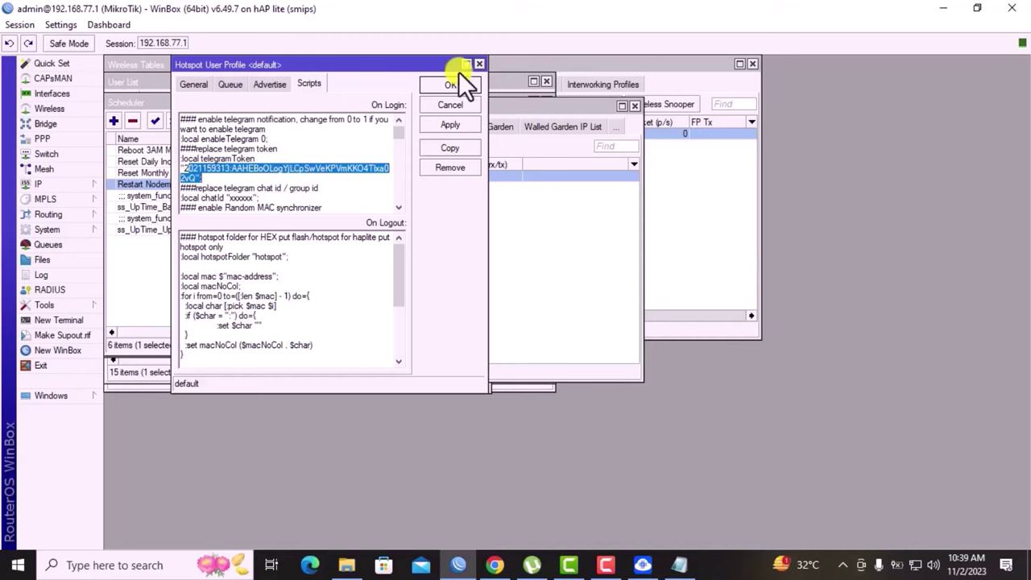
pyautogui.click(273, 83)
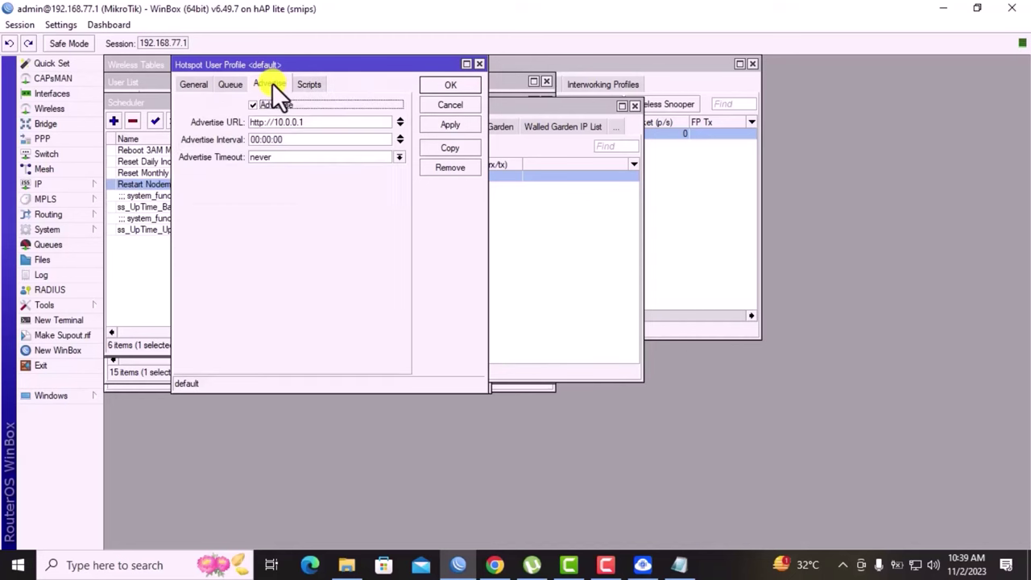
pyautogui.click(445, 86)
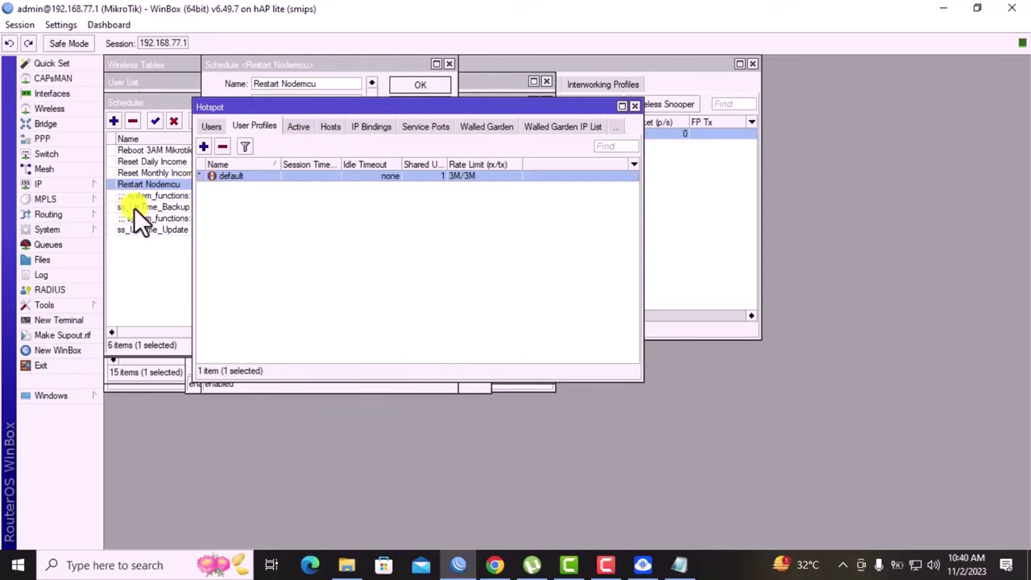
# Step: Select the hotspot directory in WinBox Files, then minimize all windows to the desktop
pyautogui.click(42, 260)
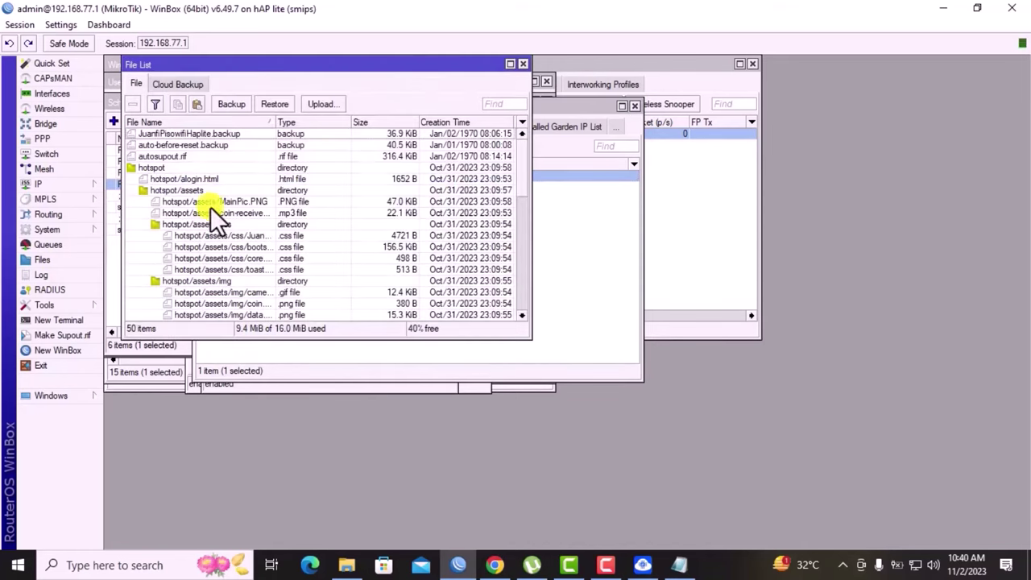
pyautogui.click(145, 167)
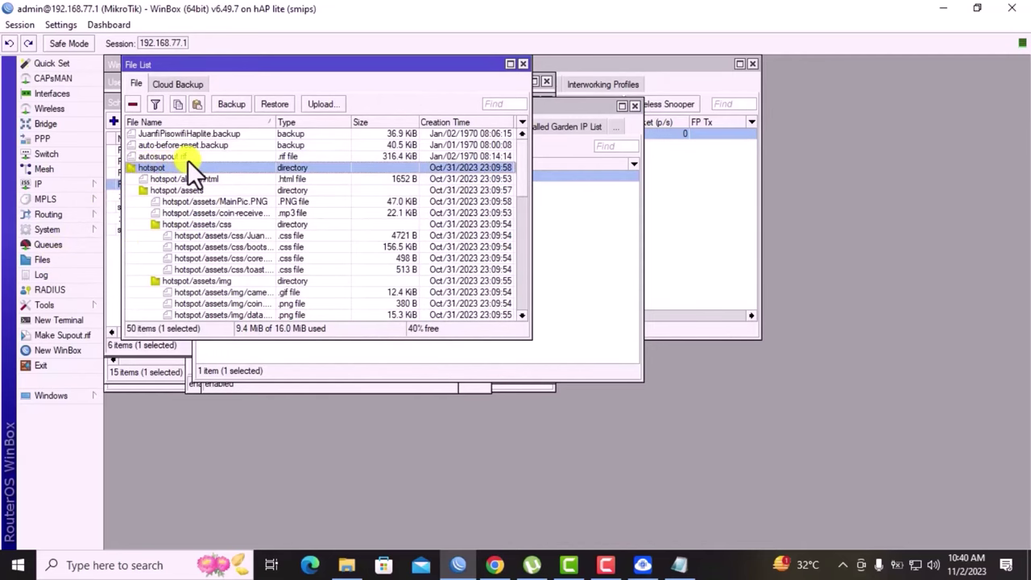
pyautogui.click(945, 9)
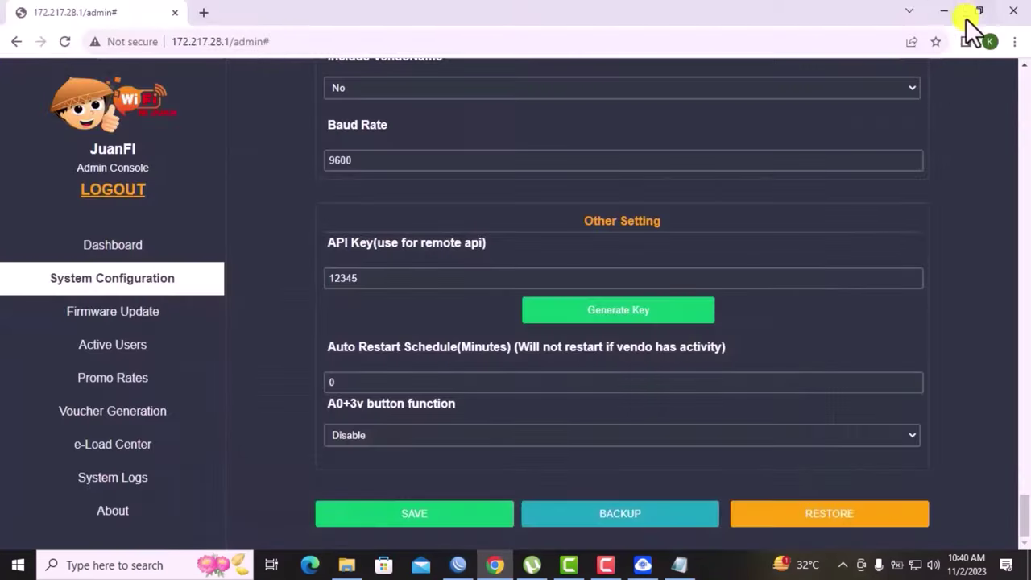
pyautogui.click(943, 12)
pyautogui.click(780, 159)
pyautogui.click(787, 10)
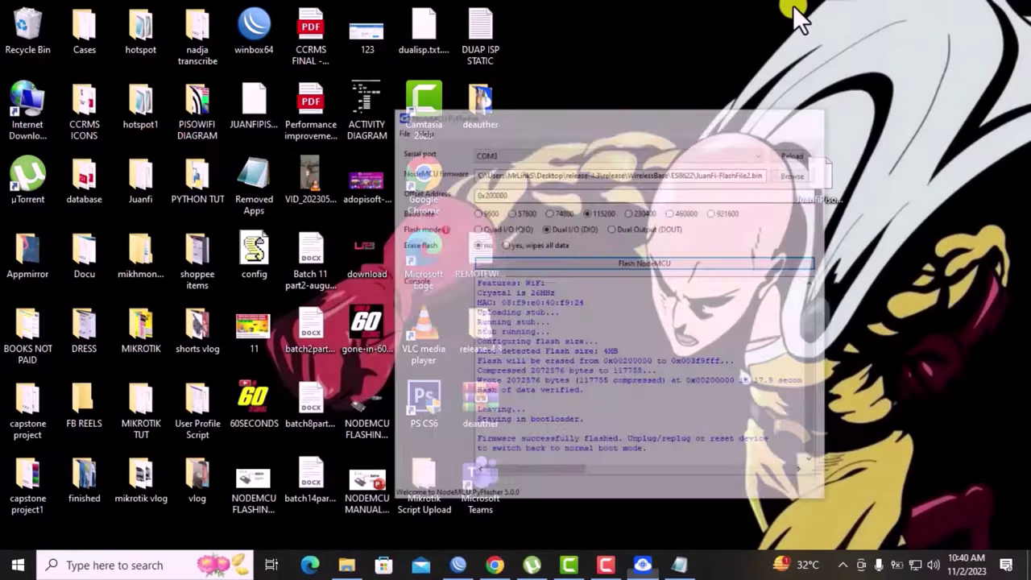
# Step: Open release-4.3 › hotspot › assets › js › config.js in Notepad
pyautogui.doubleClick(488, 333)
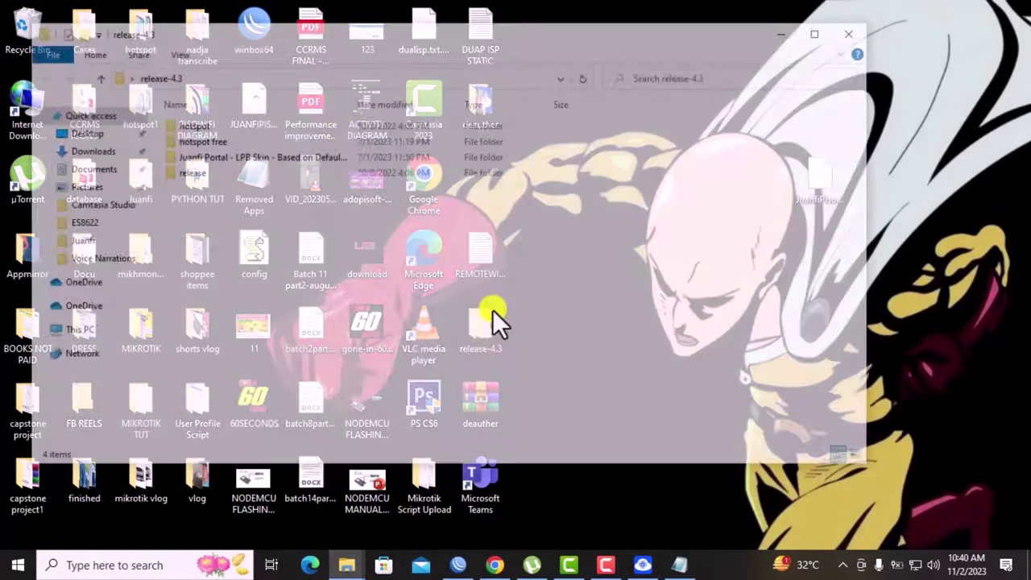
pyautogui.doubleClick(194, 122)
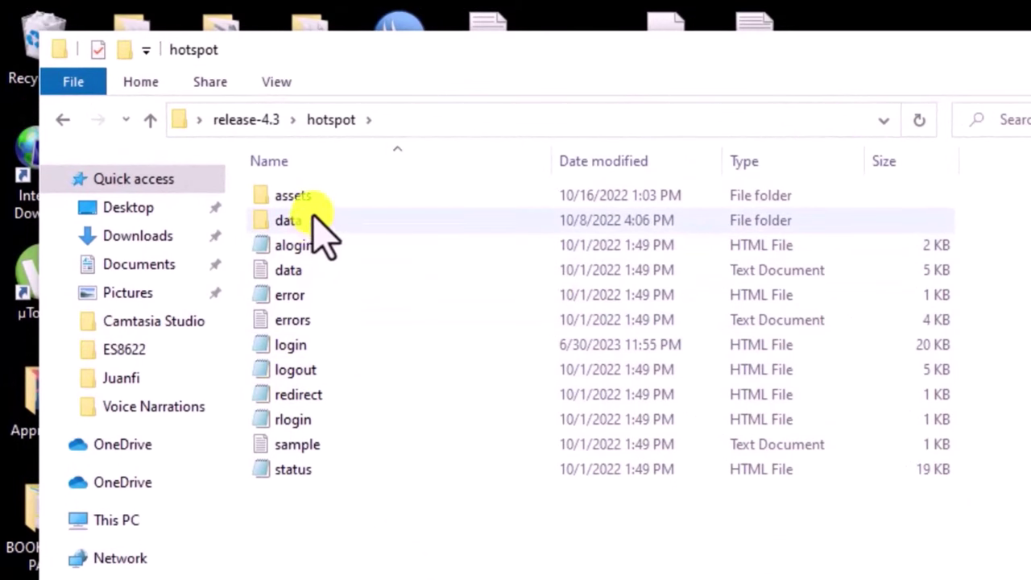
pyautogui.doubleClick(300, 203)
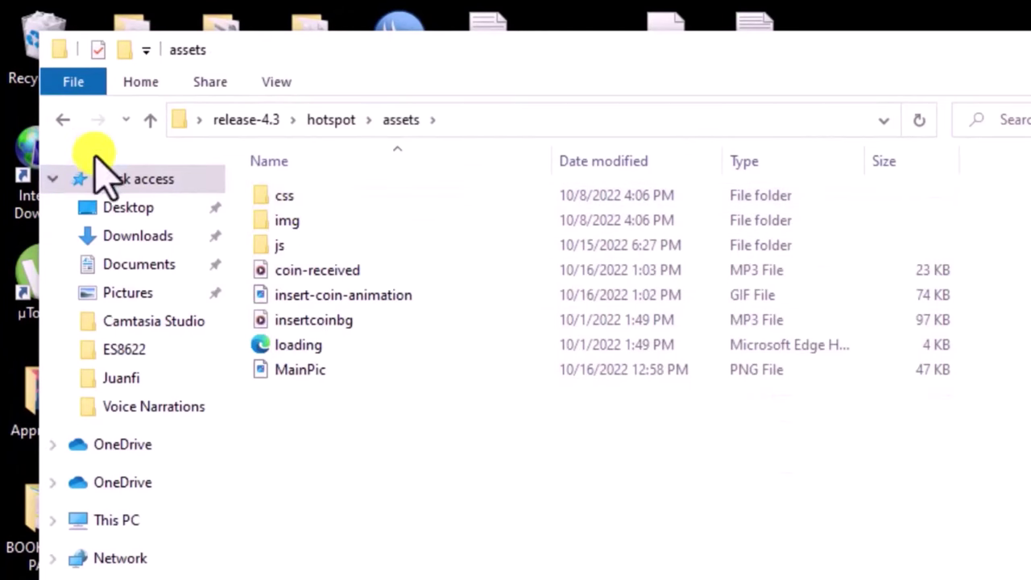
pyautogui.doubleClick(285, 248)
pyautogui.doubleClick(283, 219)
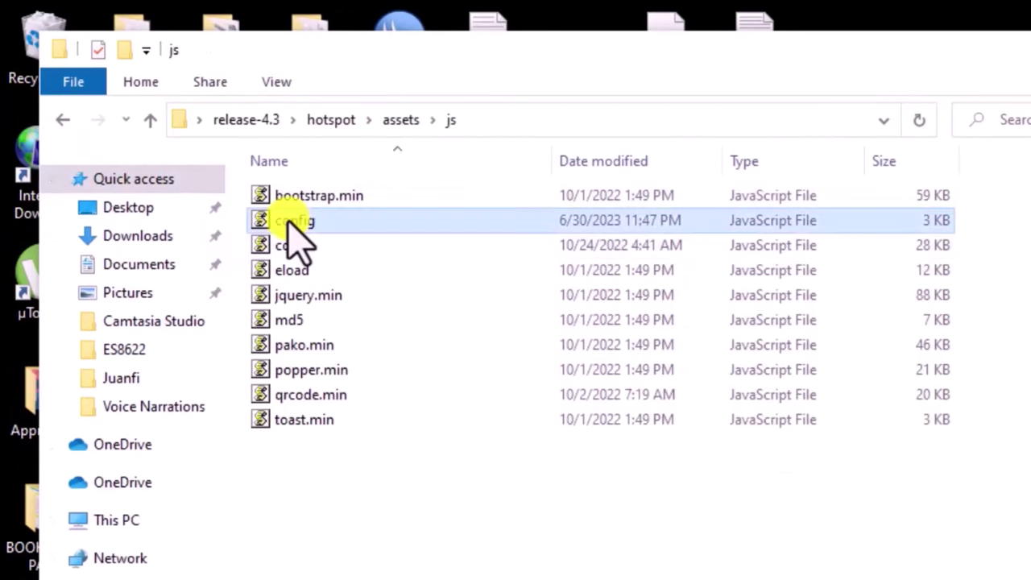
pyautogui.rightClick(292, 217)
pyautogui.click(342, 234)
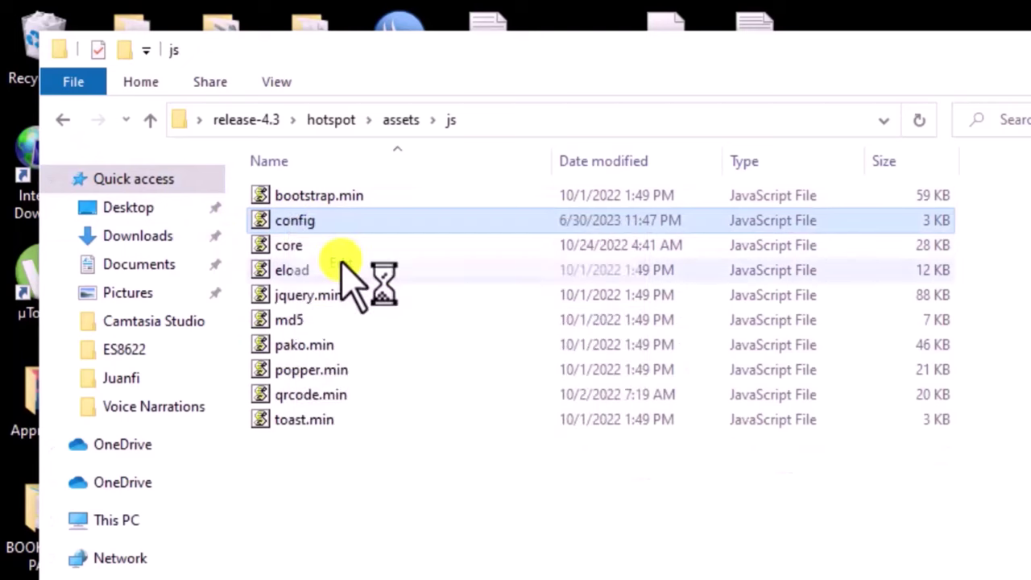
pyautogui.scroll(-3, 535, 451)
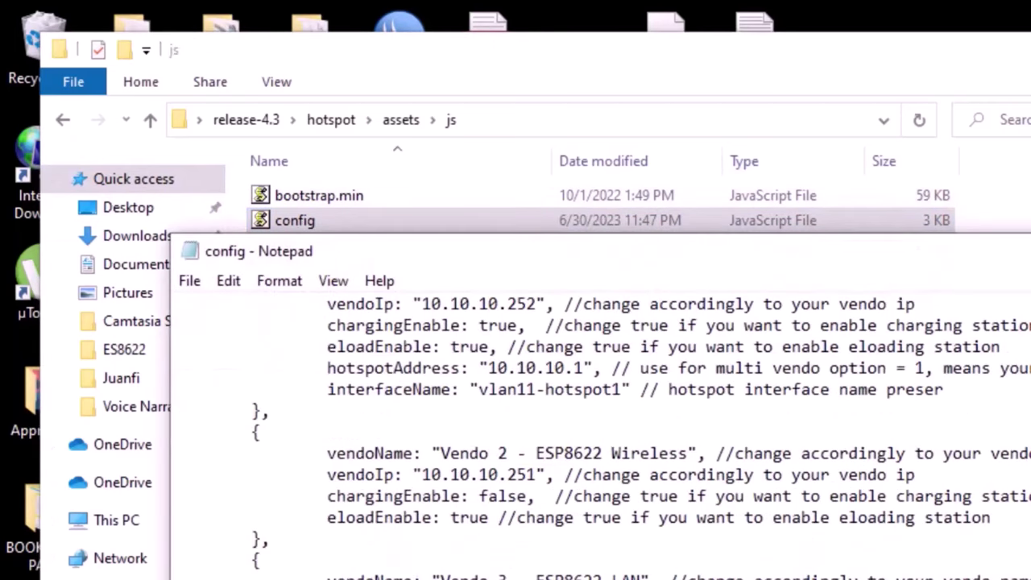
# Step: Confirm config.js's vendorIpAddress reads 10.0.0.254, then return Explorer to the assets folder
pyautogui.press('super+Up')
pyautogui.scroll(-3, 451, 451)
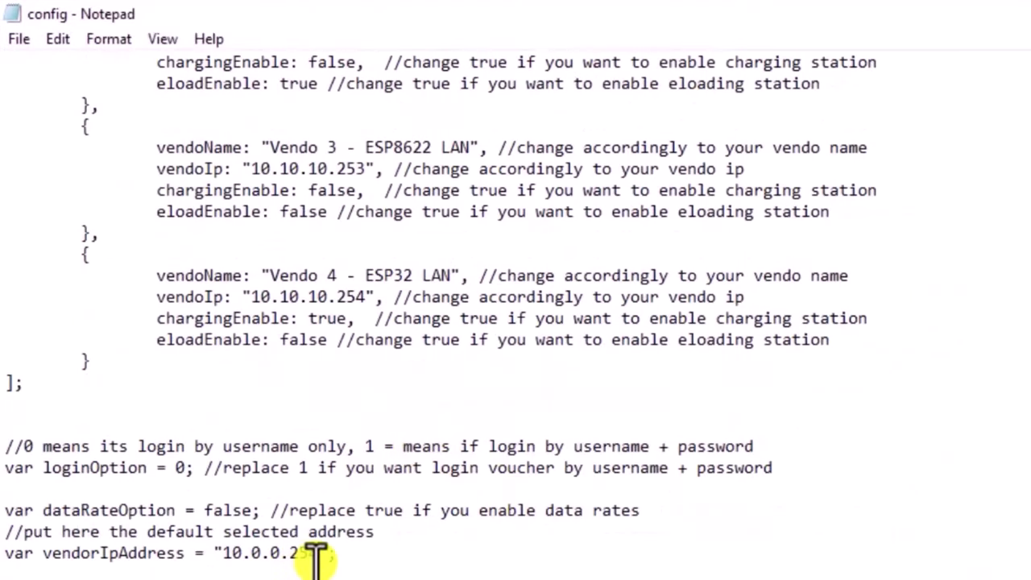
pyautogui.moveTo(320, 554); pyautogui.dragTo(225, 556)
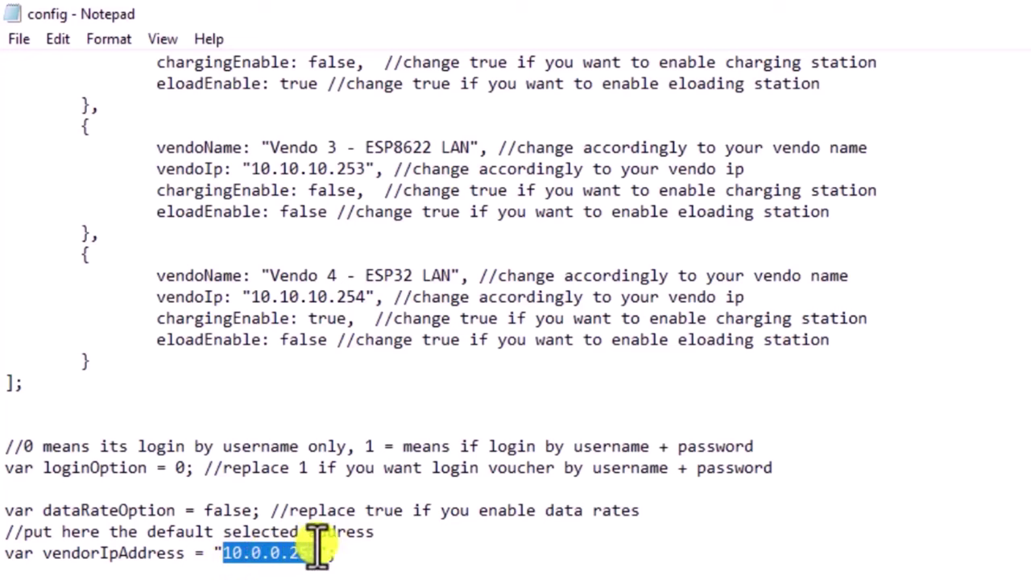
pyautogui.click(269, 552)
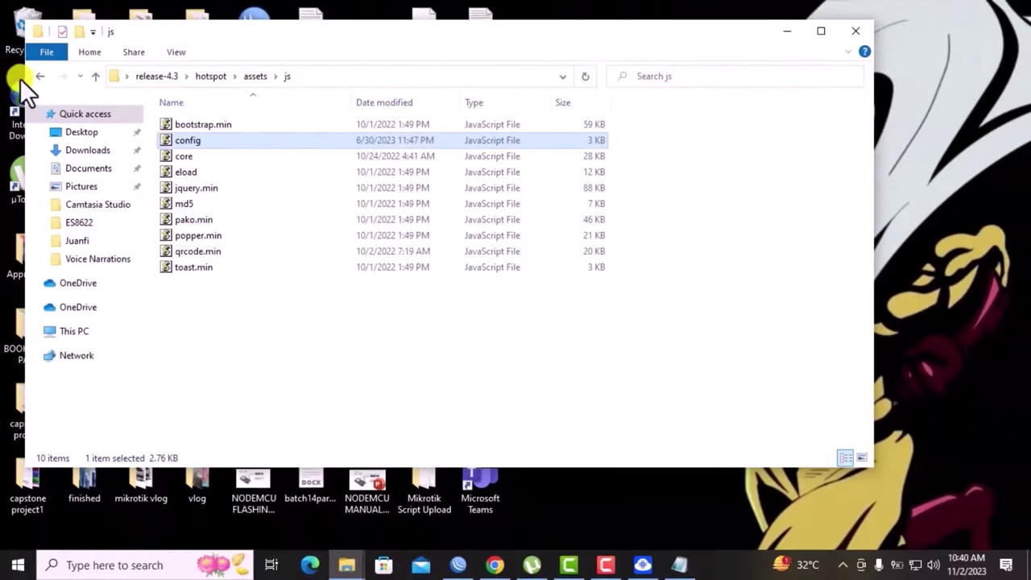
pyautogui.click(40, 76)
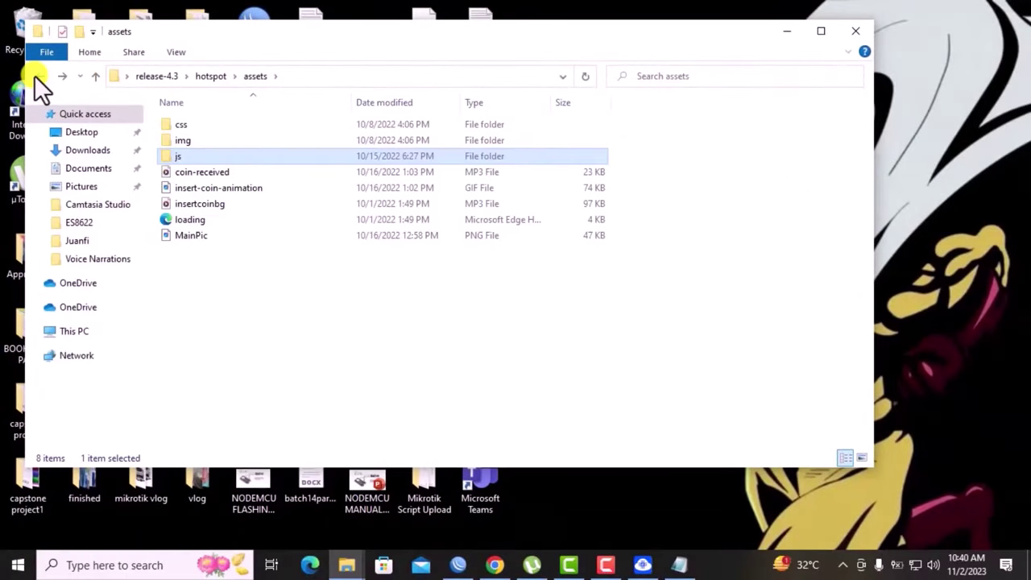
# Step: Return Explorer to the release-4.3 folder and place WinBox beside it
pyautogui.click(34, 75)
pyautogui.click(33, 75)
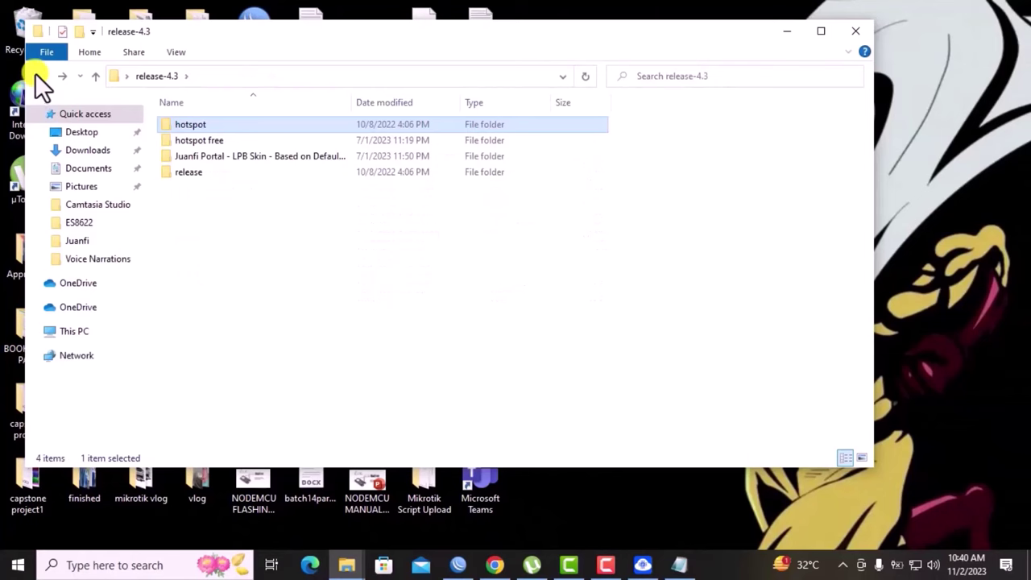
pyautogui.click(460, 565)
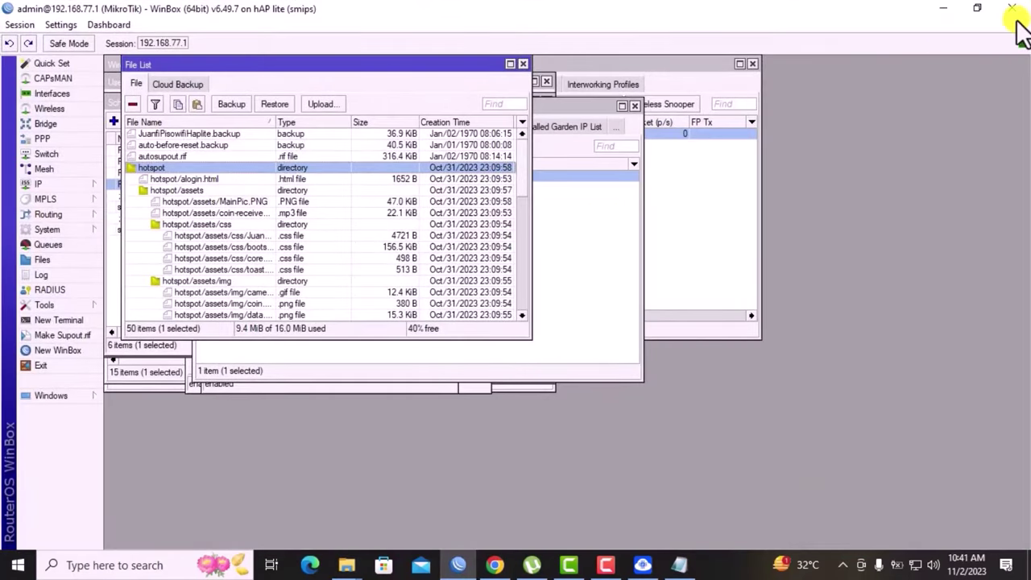
pyautogui.click(977, 9)
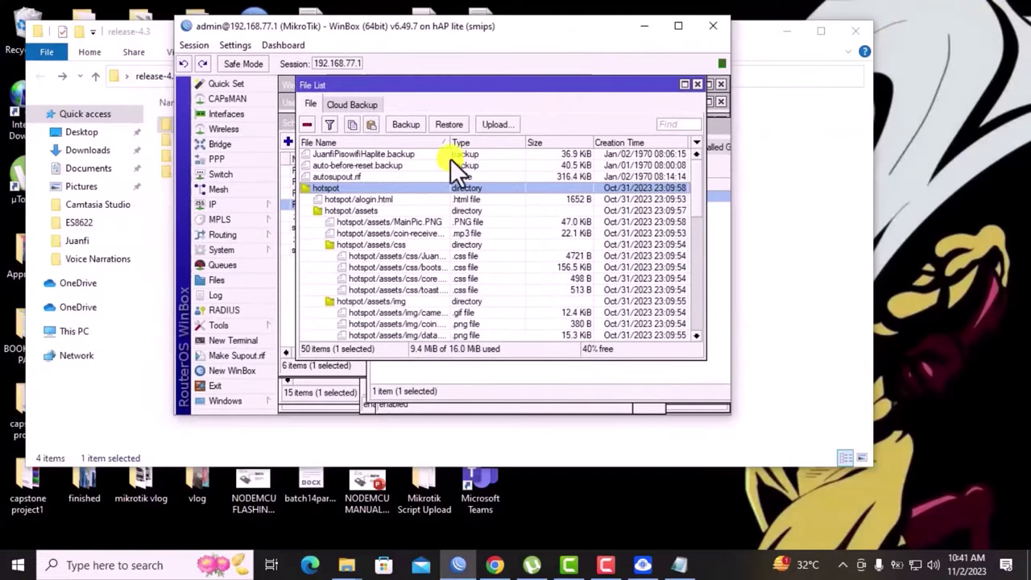
# Step: Delete the router's old hotspot directory and upload the local hotspot folder in its place
pyautogui.click(308, 125)
pyautogui.moveTo(336, 29); pyautogui.dragTo(559, 25)
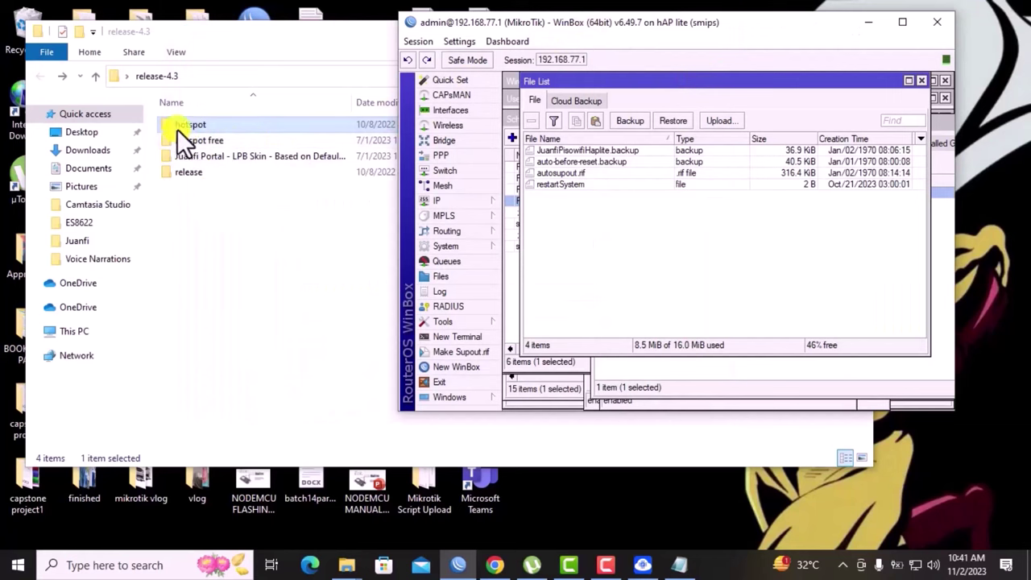
pyautogui.moveTo(182, 126); pyautogui.dragTo(580, 237)
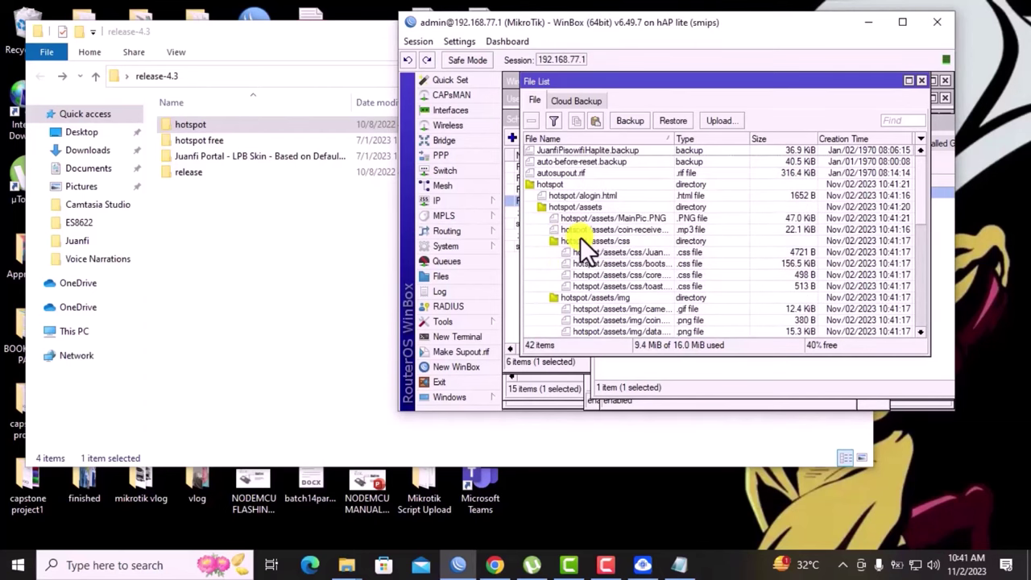
pyautogui.moveTo(598, 27); pyautogui.dragTo(449, 28)
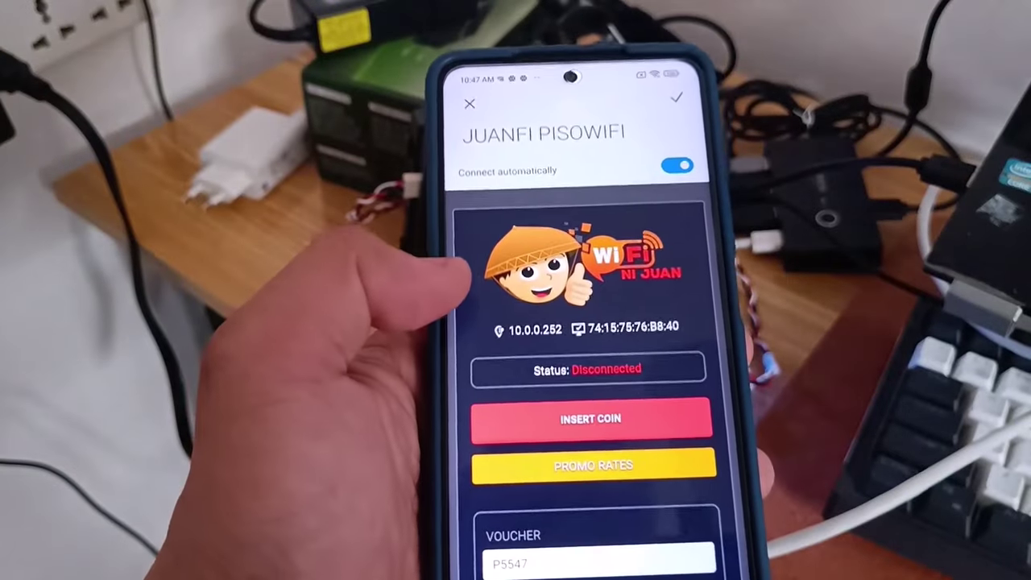
# Step: Check the promo rates, then insert 1 peso for a 10-minute voucher and connect
pyautogui.click(593, 465)
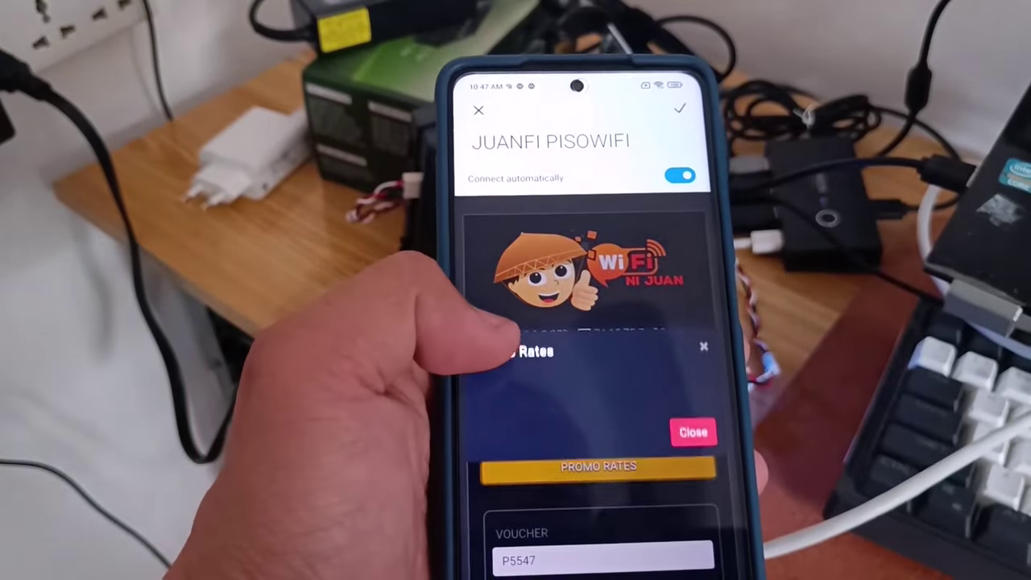
pyautogui.scroll(-1, 588, 322)
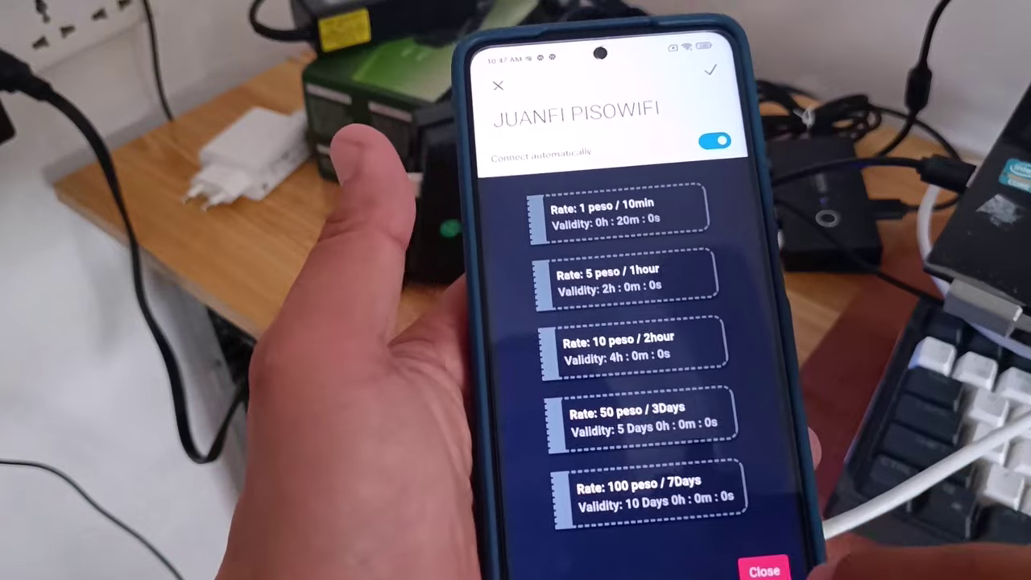
pyautogui.click(773, 575)
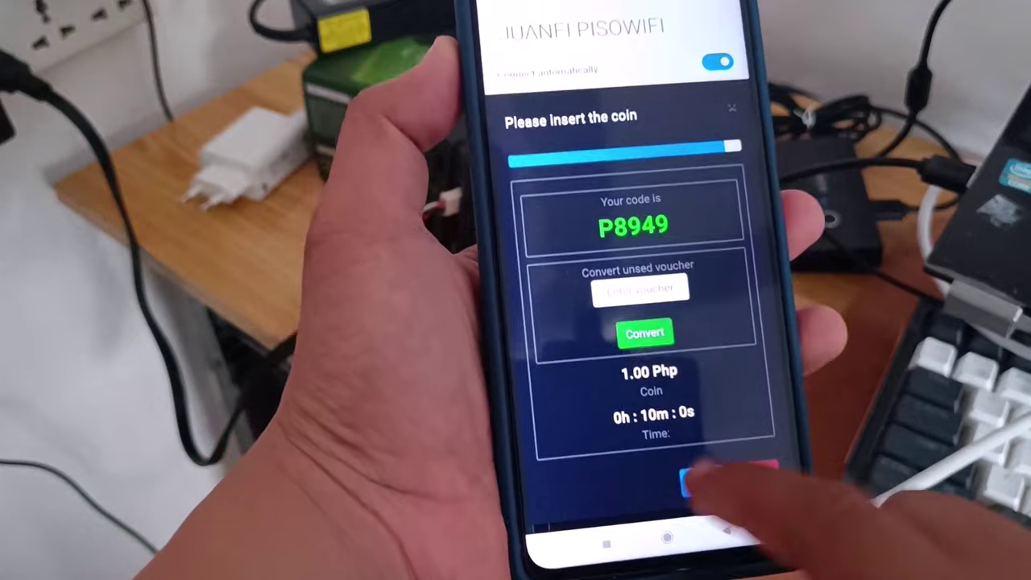
pyautogui.click(693, 482)
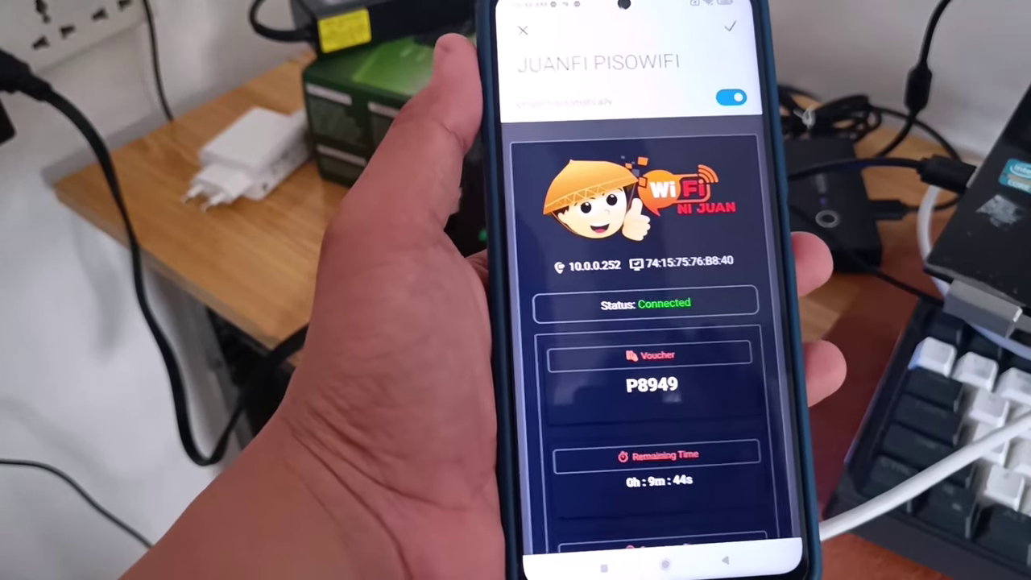
# Step: Check the Connected status and pause the voucher's remaining internet time
pyautogui.scroll(-3, 644, 362)
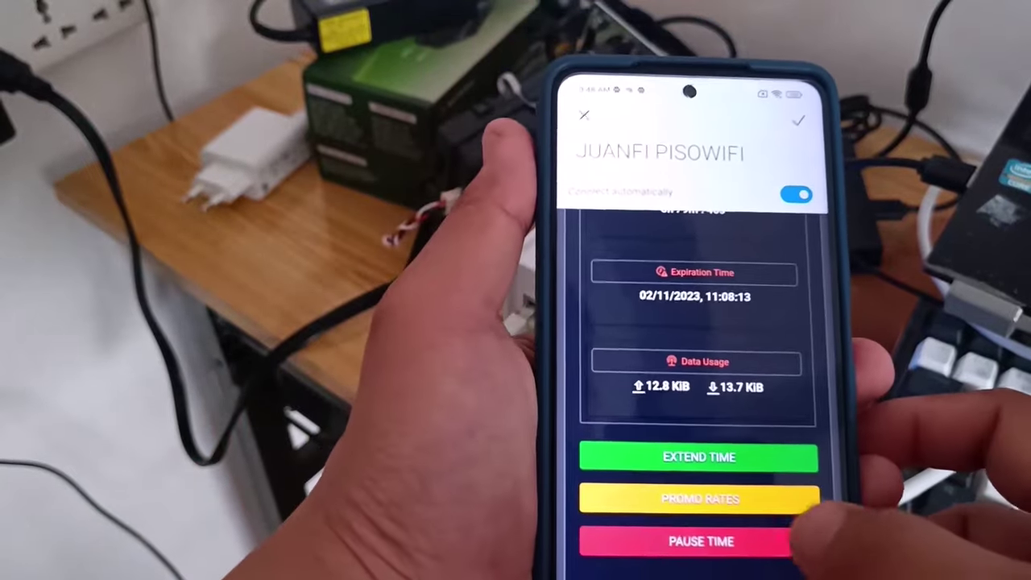
pyautogui.click(681, 540)
pyautogui.scroll(-3, 656, 322)
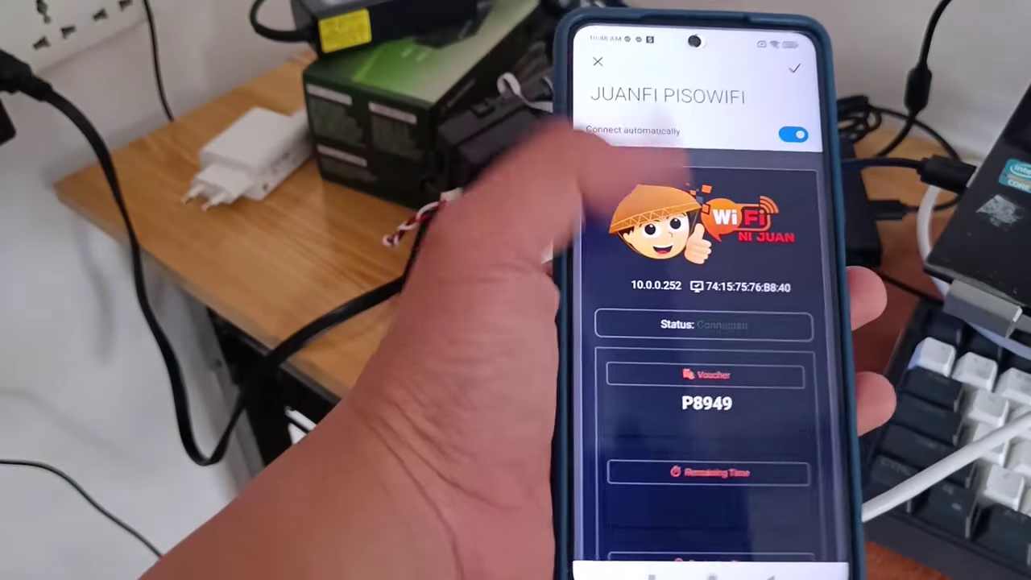
pyautogui.scroll(-5, 693, 322)
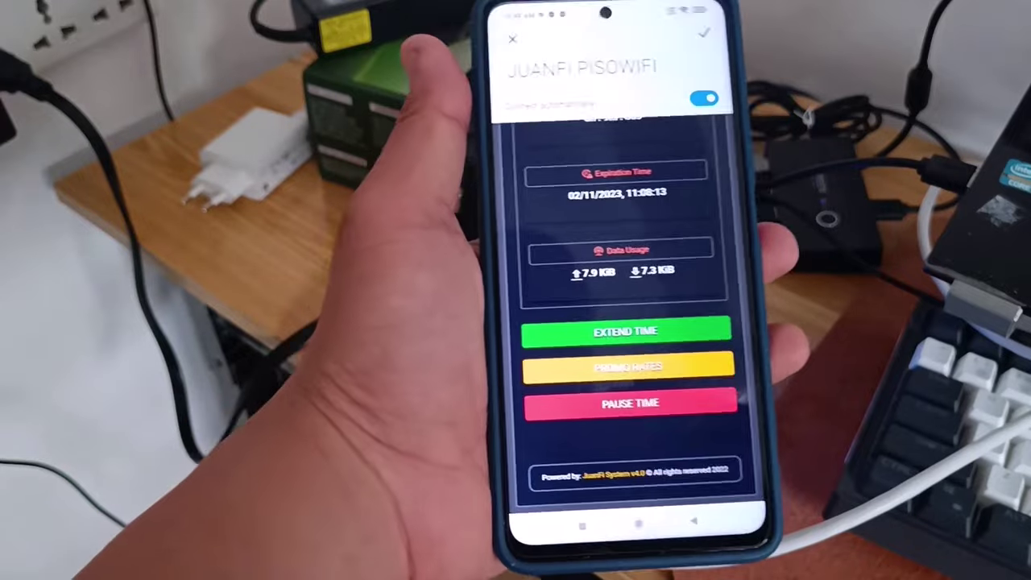